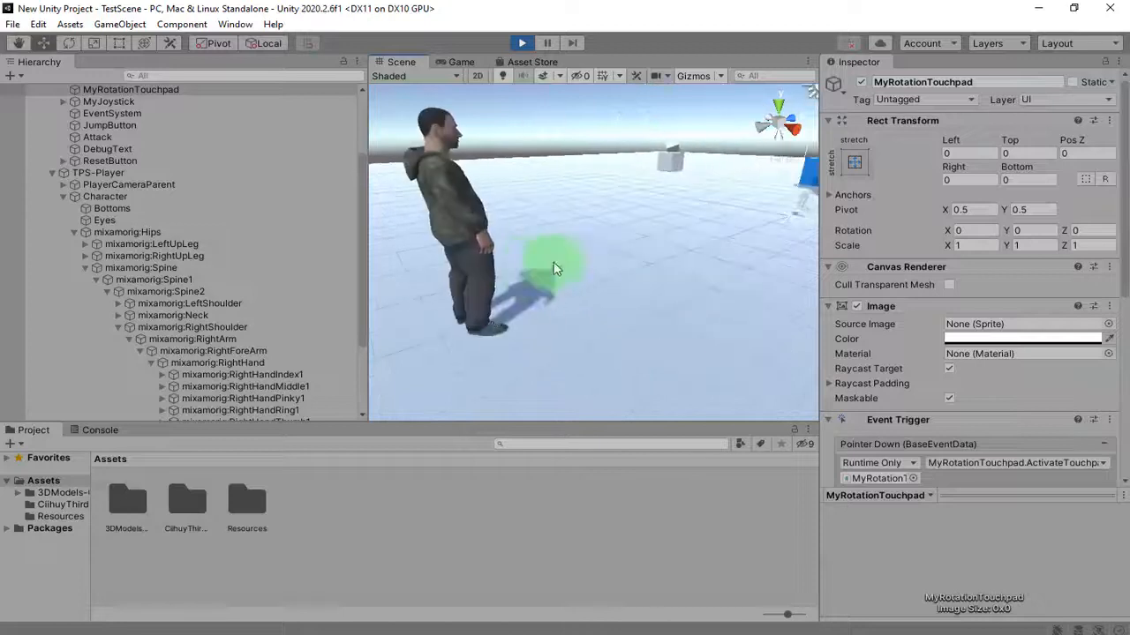
Look over the character in the Scene view and stop the running game.
drag(659, 254, 689, 253)
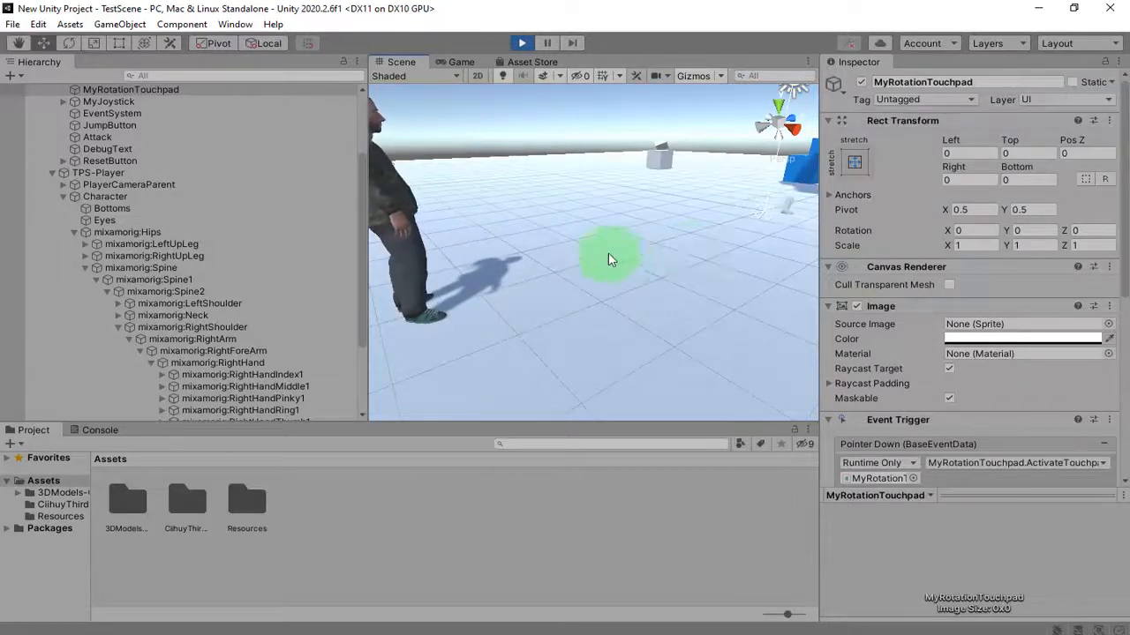
middle_drag(611, 260, 654, 297)
click(522, 44)
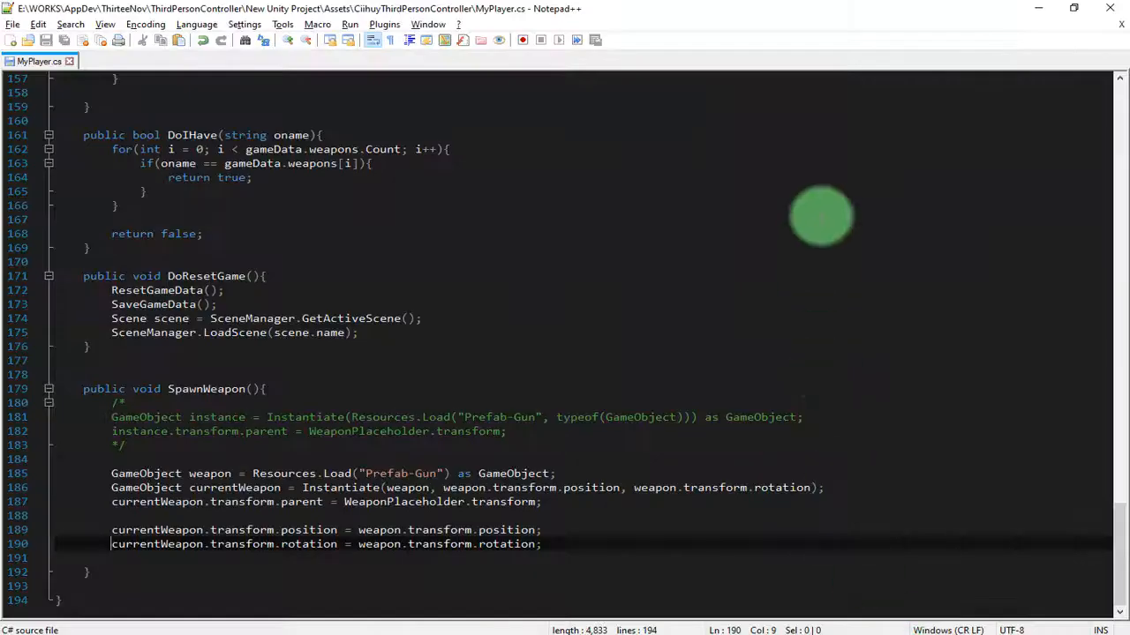
Switch to MyPlayer.cs in Notepad++ and examine how SpawnWeapon instantiates, parents and positions the weapon.
click(600, 416)
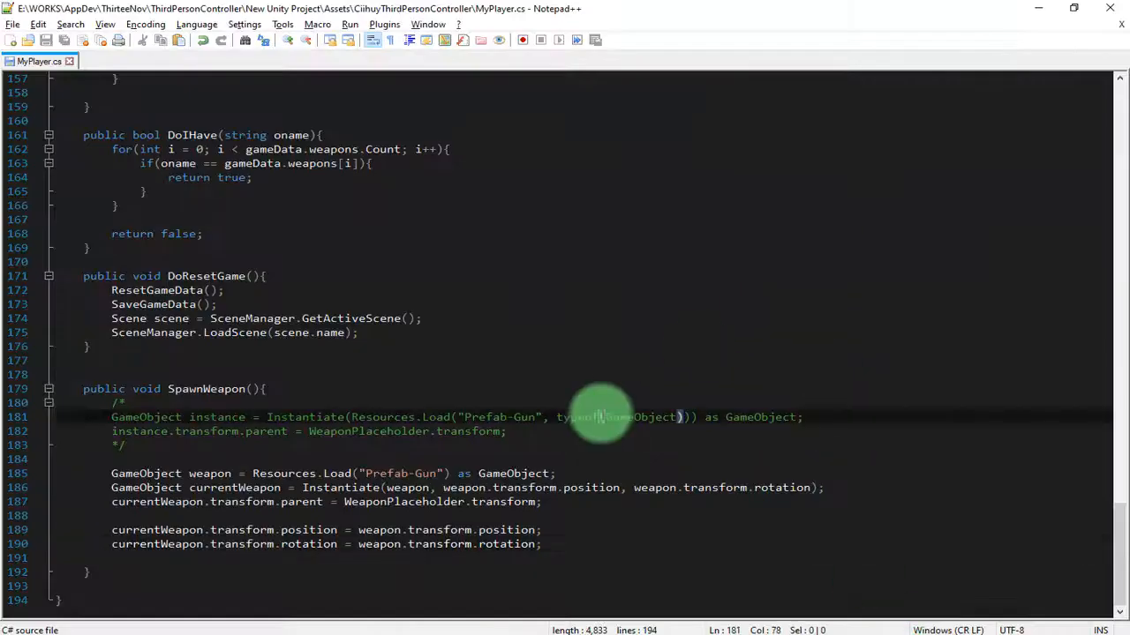
click(495, 474)
click(444, 487)
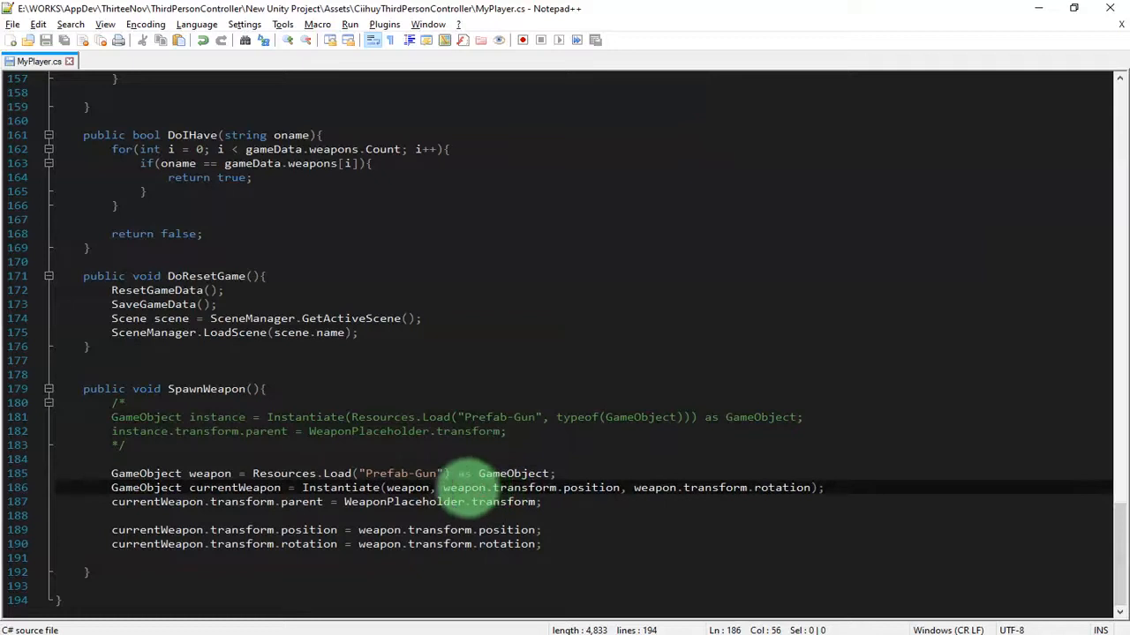
click(577, 487)
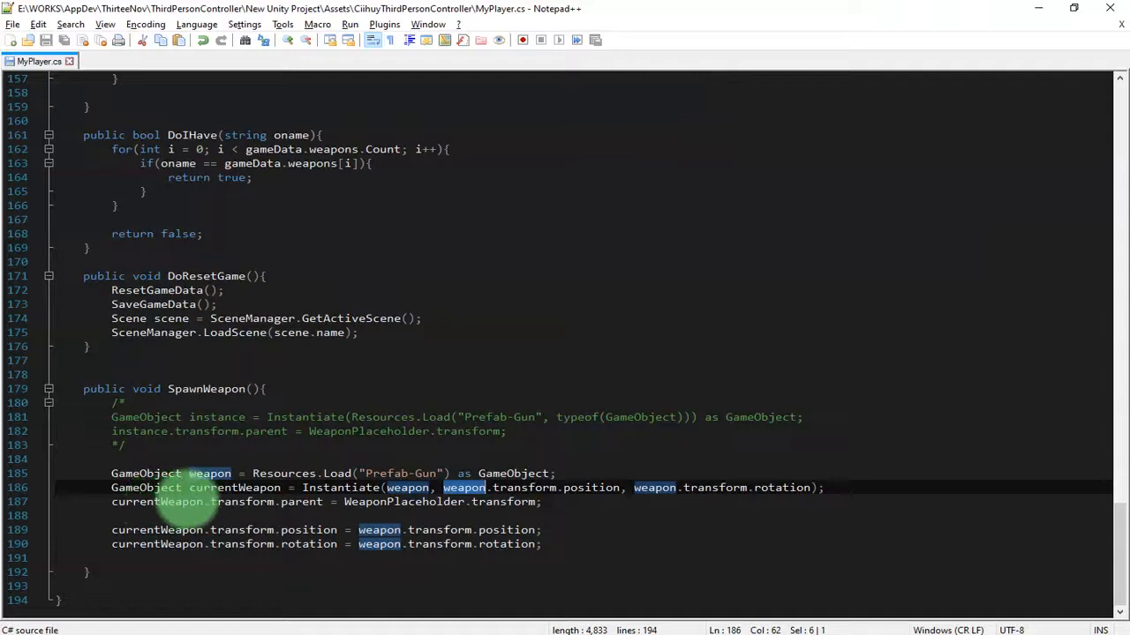
click(331, 543)
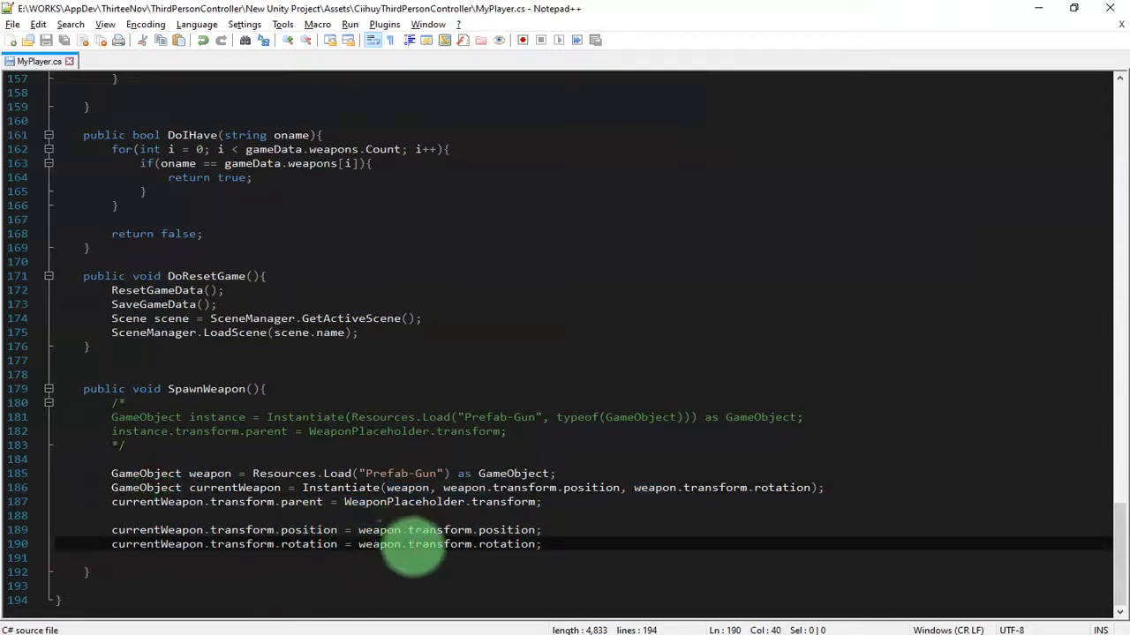
Replace weapon with WeaponPlaceholder in the position and rotation arguments of the Instantiate call for currentWeapon, and save the script.
scroll(189, 380, up, 20)
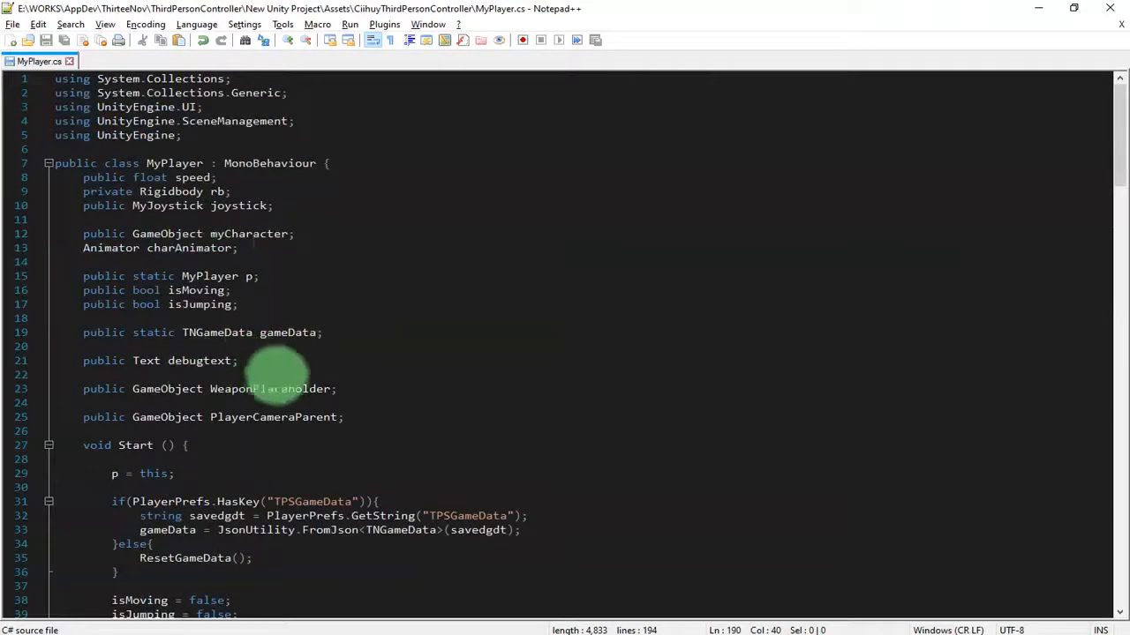
double_click(266, 389)
key(ctrl+c)
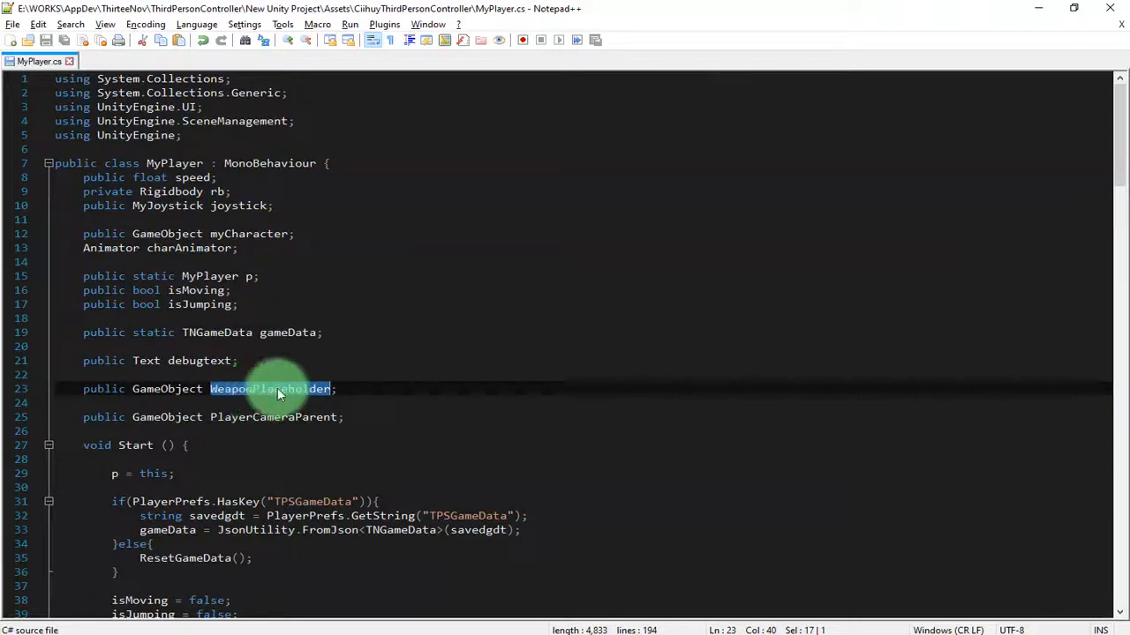
scroll(357, 406, down, 20)
scroll(358, 406, down, 20)
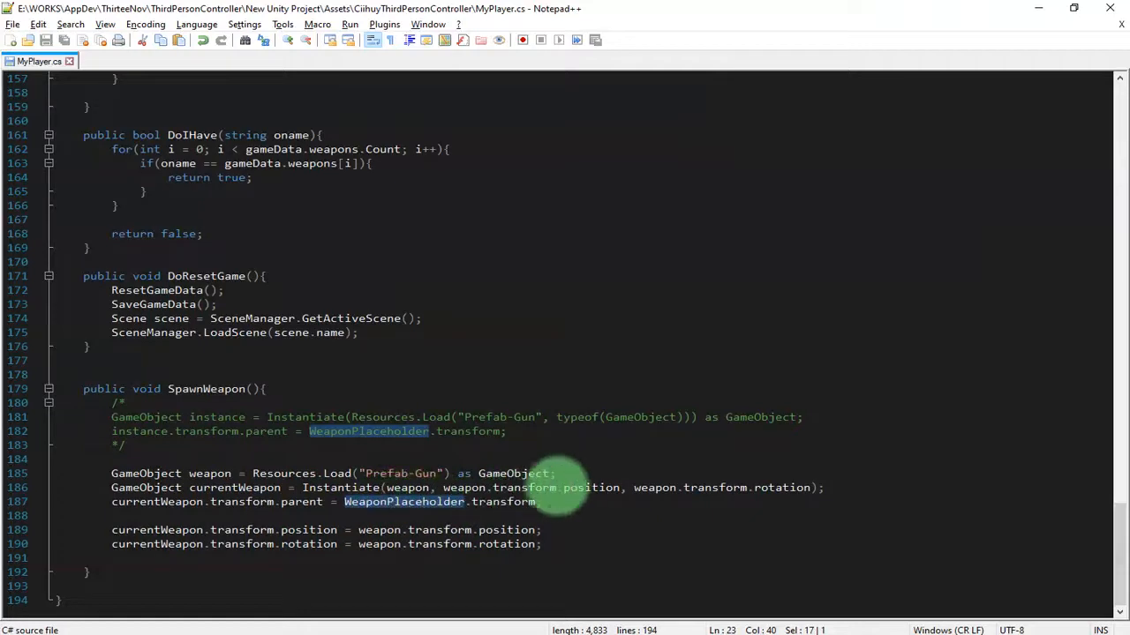
double_click(463, 488)
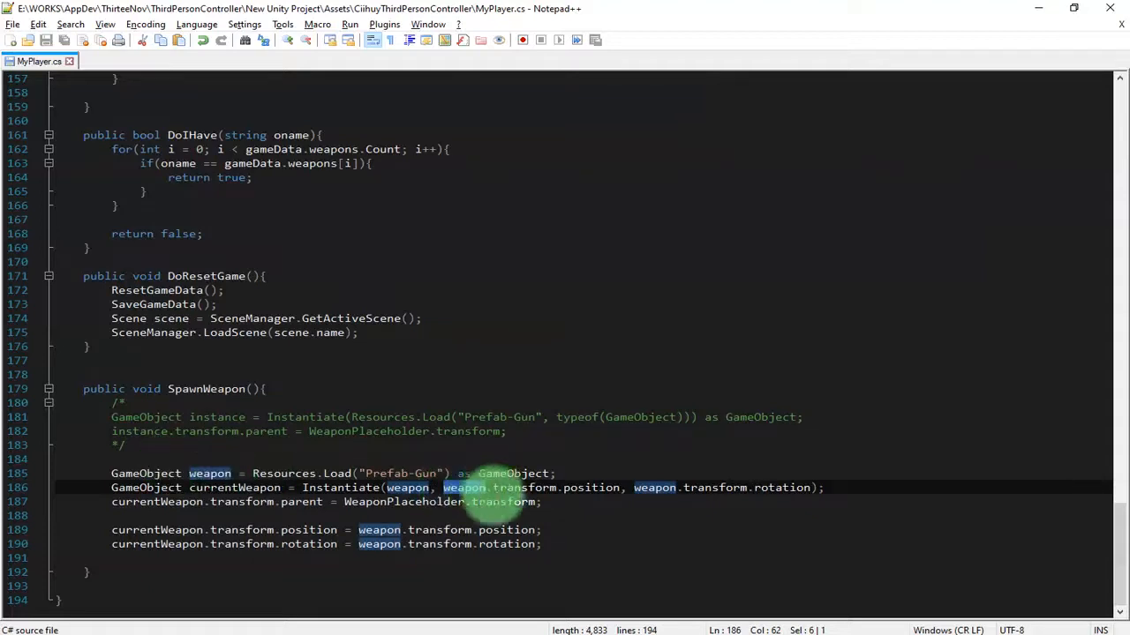
key(ctrl+v)
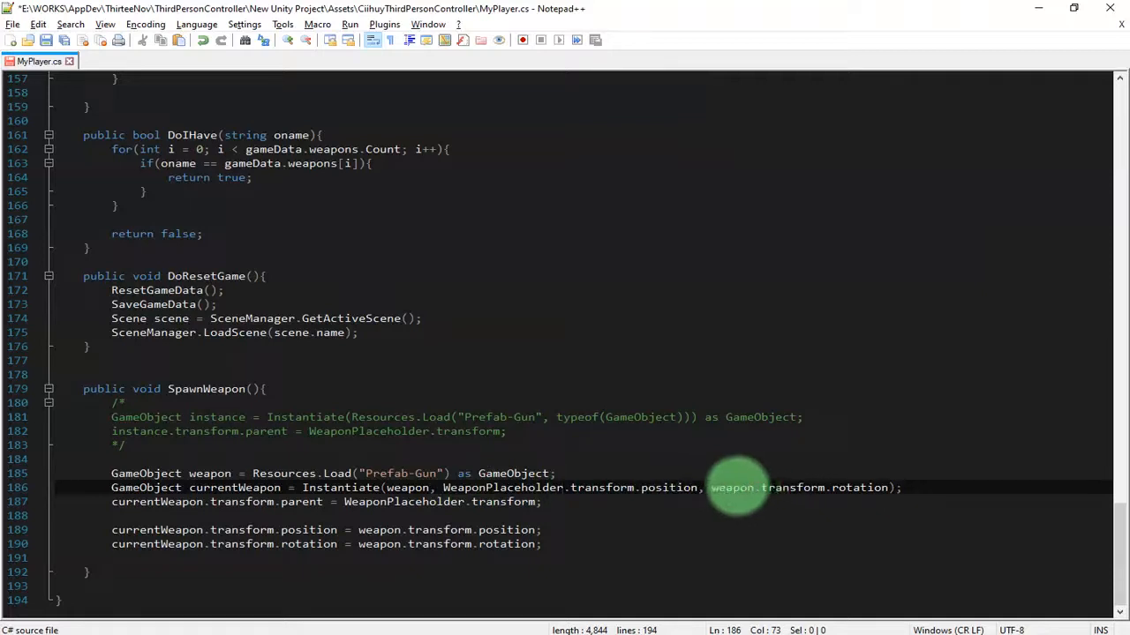
key(ctrl+v)
key(ctrl+s)
Delete the currentWeapon.transform.position and currentWeapon.transform.rotation assignment lines from SpawnWeapon and save the script.
click(431, 487)
click(449, 518)
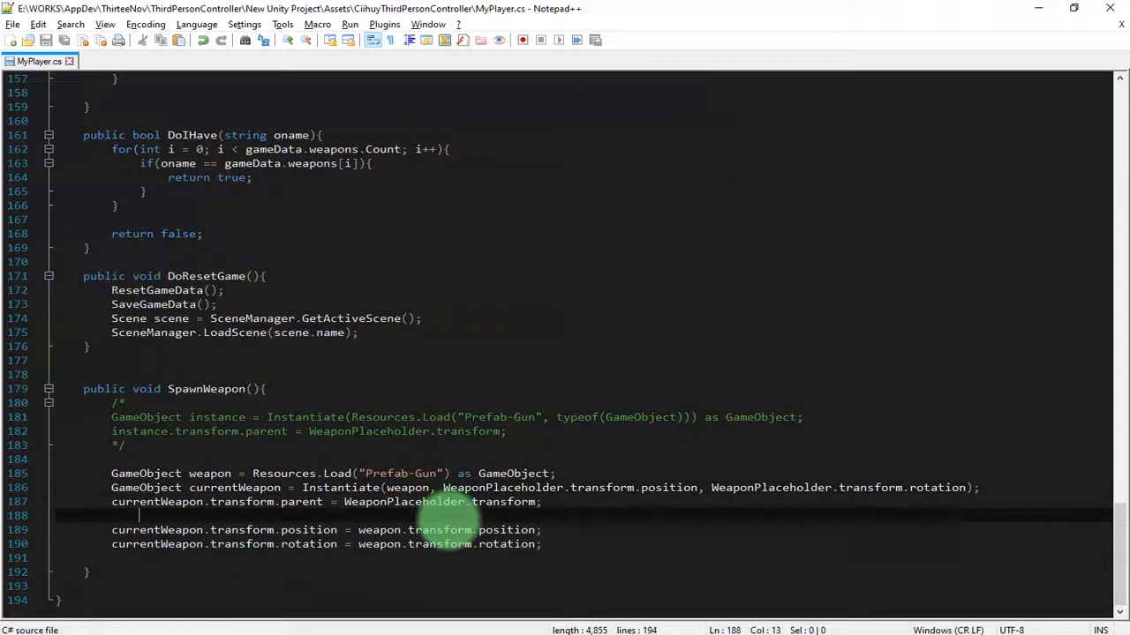
key(BackSpace)
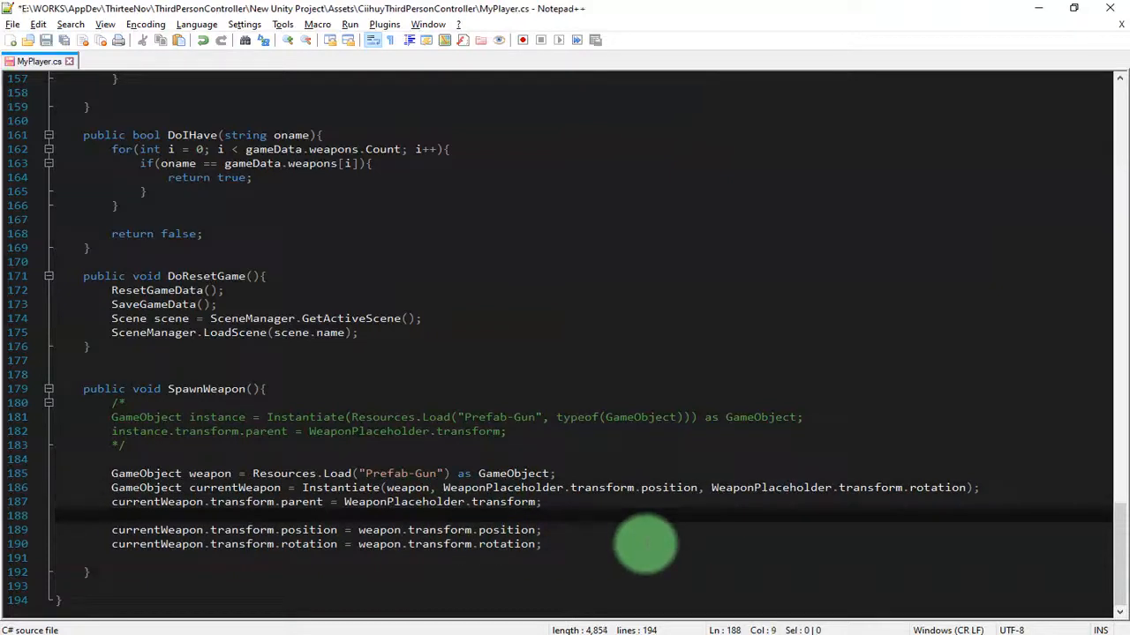
key(shift+Down)
key(shift+Down)
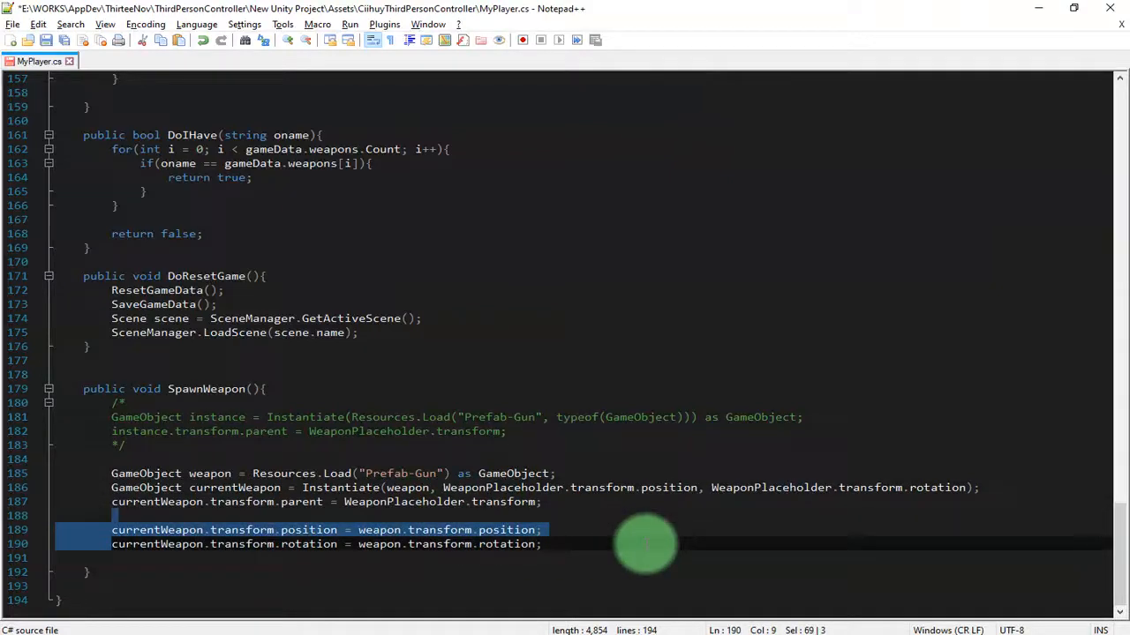
key(shift+End)
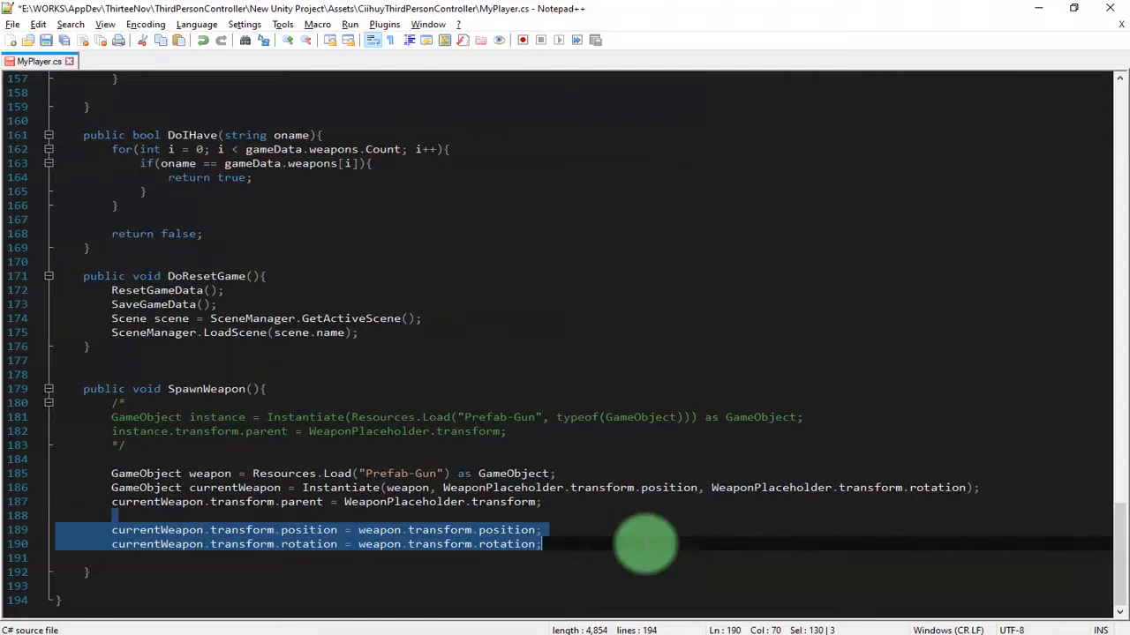
key(Delete)
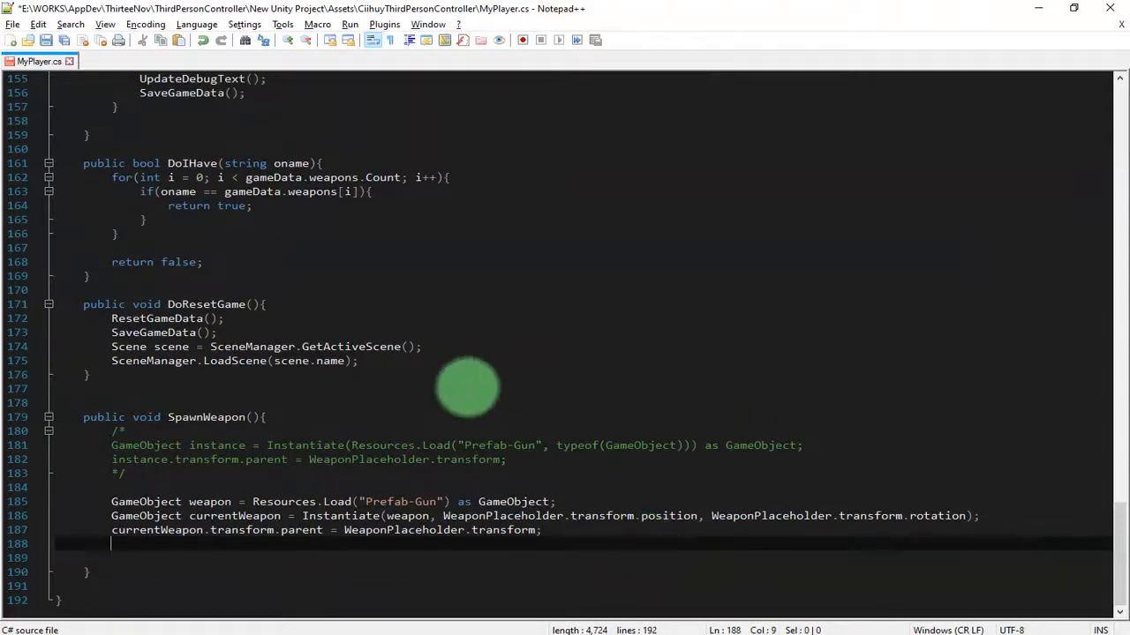
Switch back to the Unity editor and run the game to test the edited script.
key(alt+Tab)
key(alt+Tab)
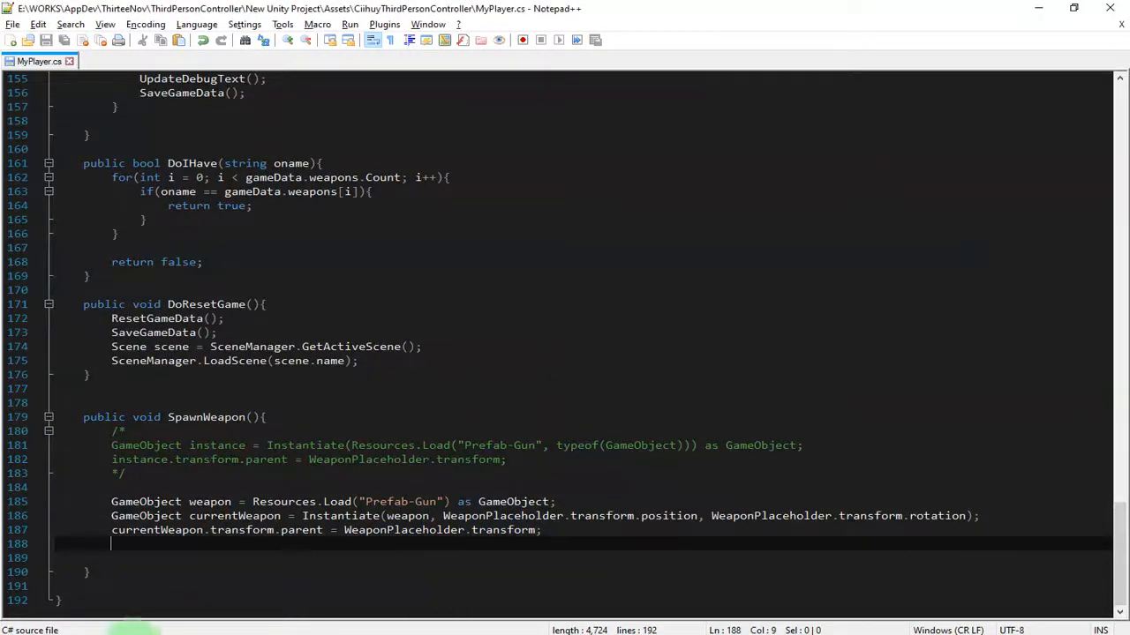
click(96, 634)
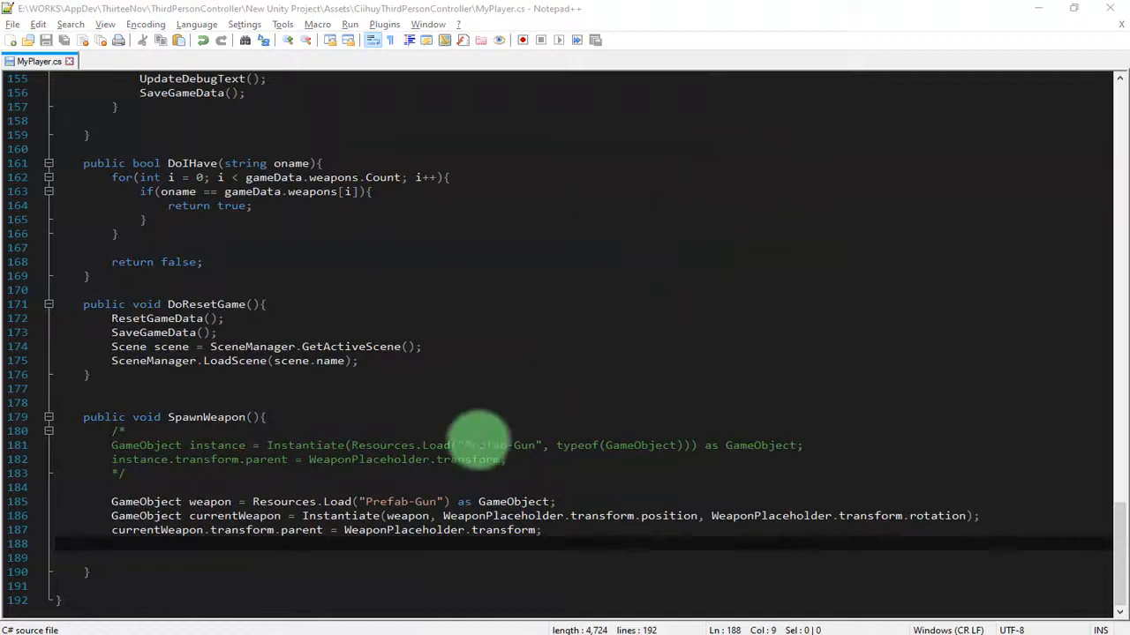
click(62, 633)
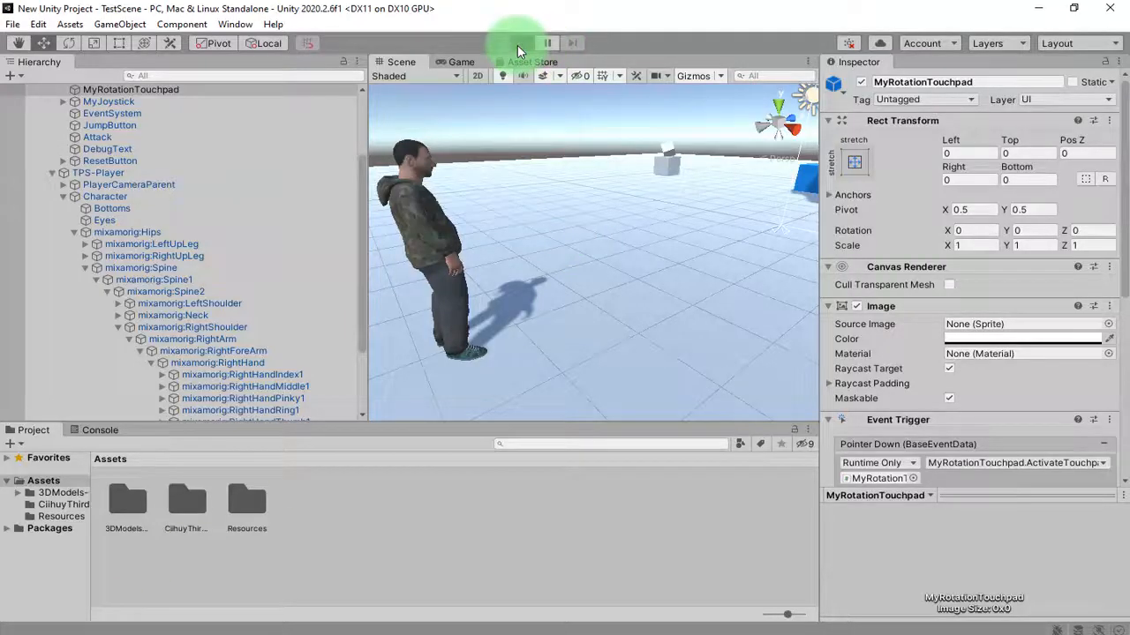
click(521, 44)
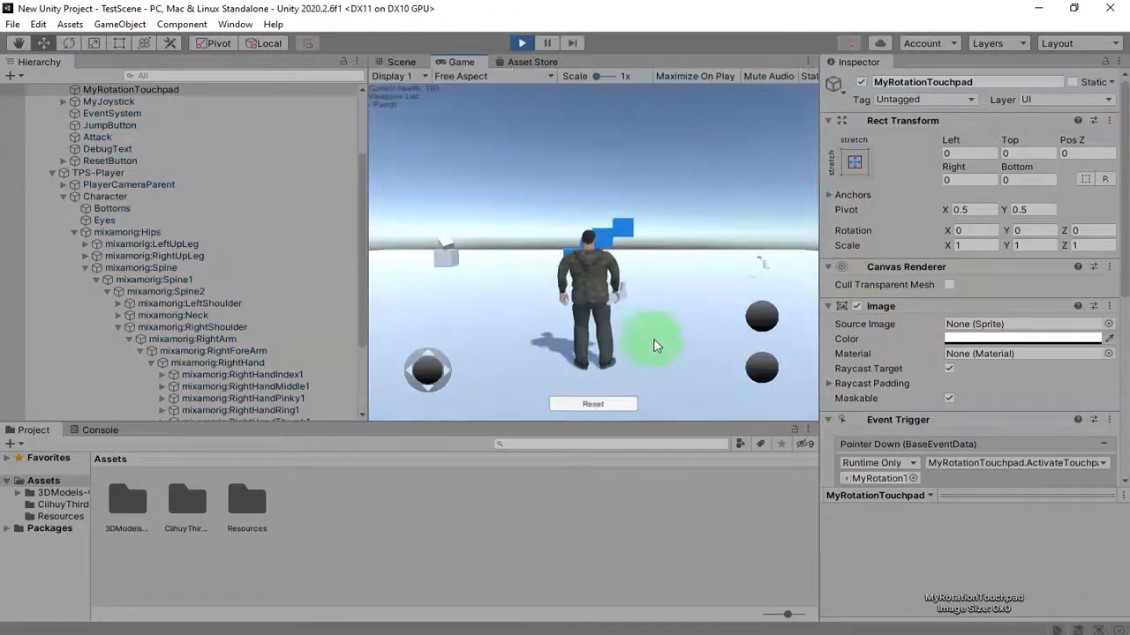
Frame Prefab-Gun(Clone) under WeaponPlaceholder in the Scene view and examine how it sits in the character's hand.
click(402, 63)
alt+drag(588, 300, 507, 260)
middle_drag(507, 259, 635, 265)
scroll(671, 205, up, 5)
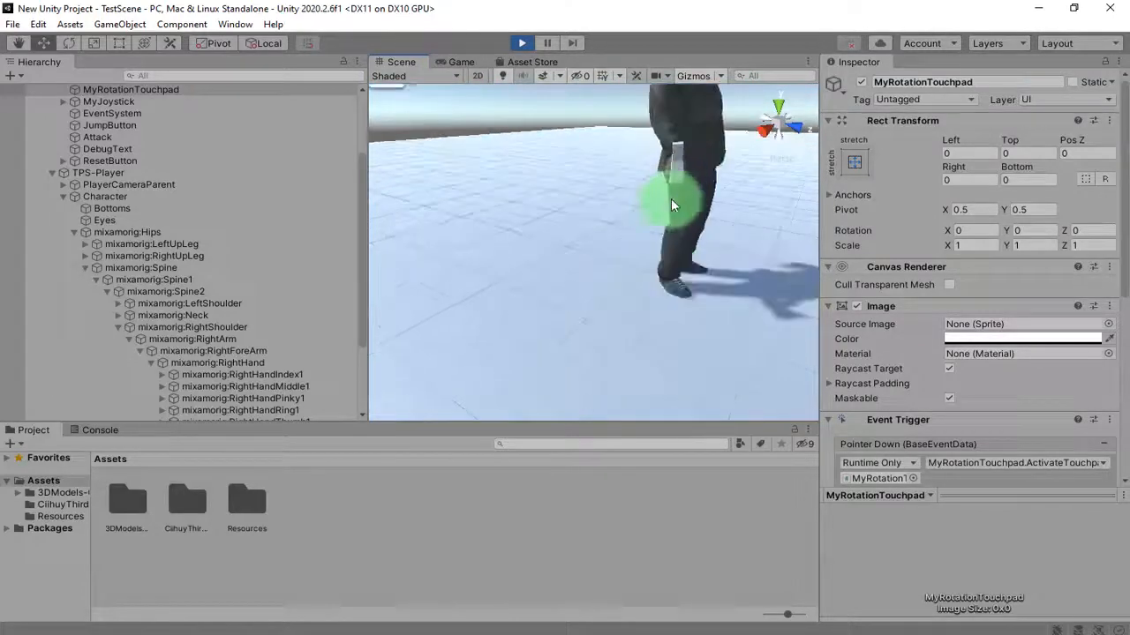
click(671, 175)
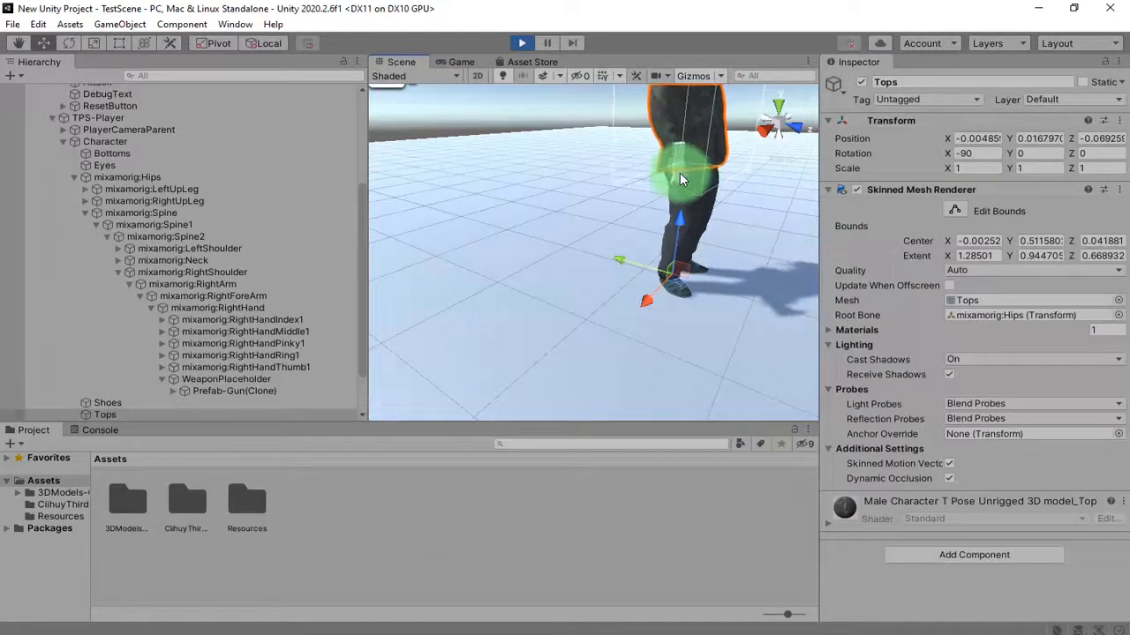
click(693, 194)
click(232, 391)
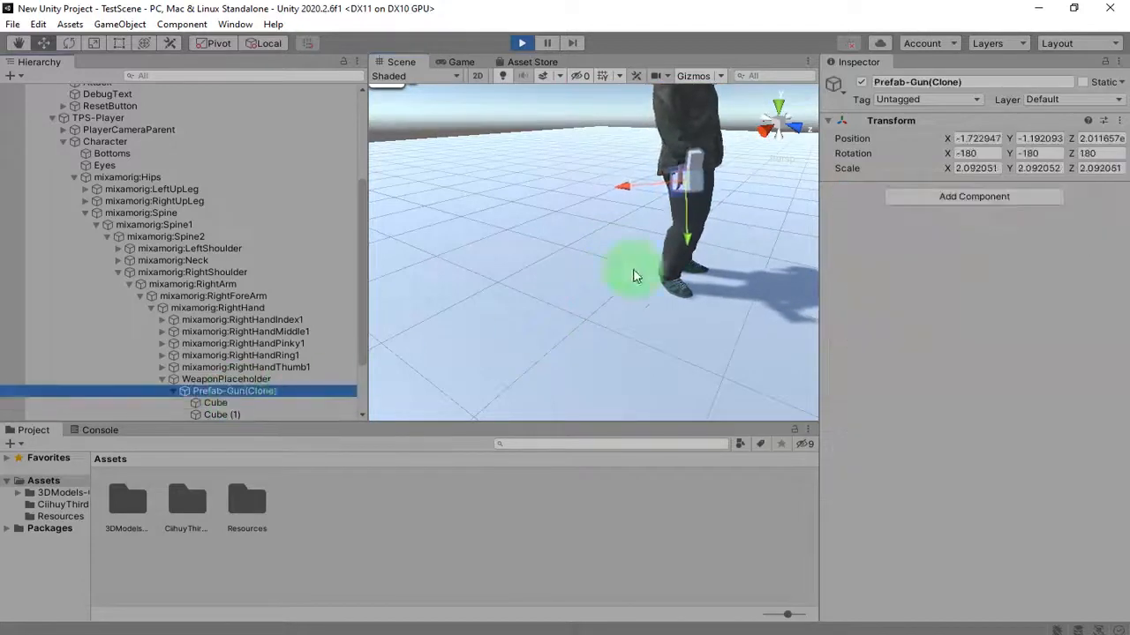
key(f)
mouse_move(663, 302)
alt+mouse_down()
mouse_move(525, 262)
mouse_move(595, 277)
mouse_move(520, 290)
mouse_move(477, 363)
mouse_move(515, 308)
mouse_move(573, 298)
mouse_move(504, 265)
mouse_move(663, 298)
mouse_move(424, 320)
mouse_move(263, 402)
mouse_move(272, 384)
mouse_move(309, 385)
mouse_move(287, 386)
alt+mouse_up()
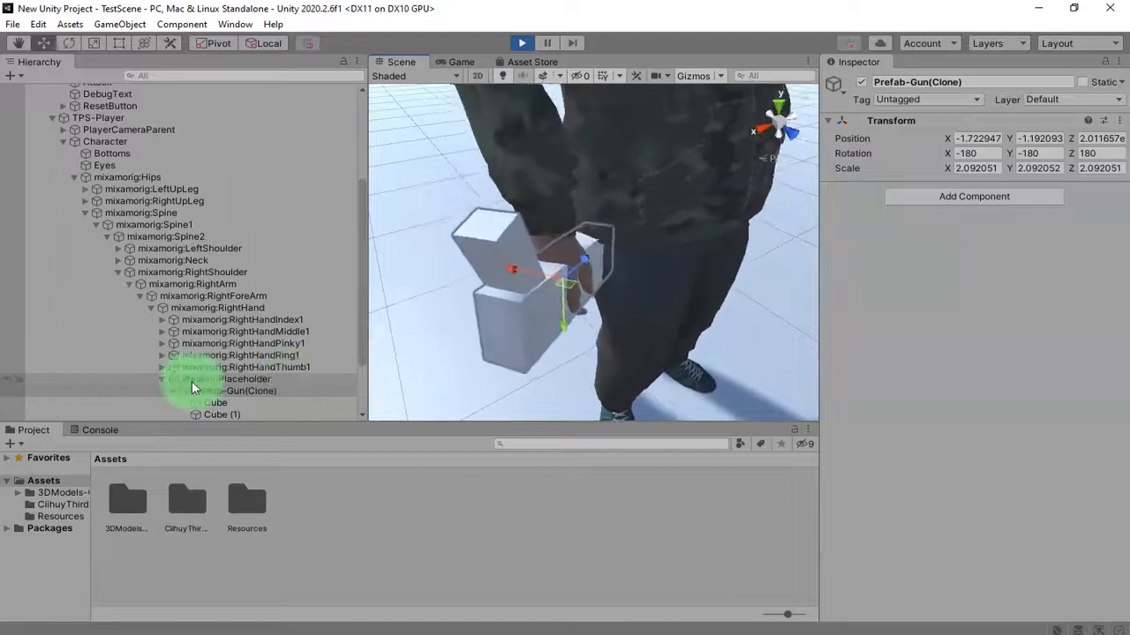
Compare the transform values and axis orientation of WeaponPlaceholder with those of Prefab-Gun(Clone).
click(224, 381)
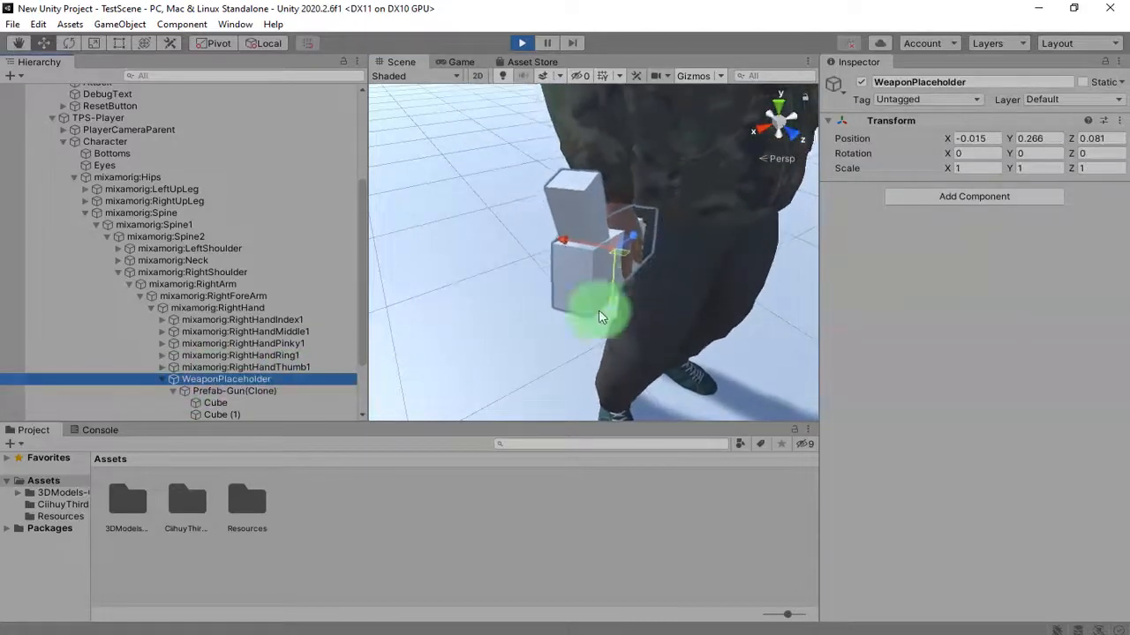
alt+drag(652, 299, 793, 152)
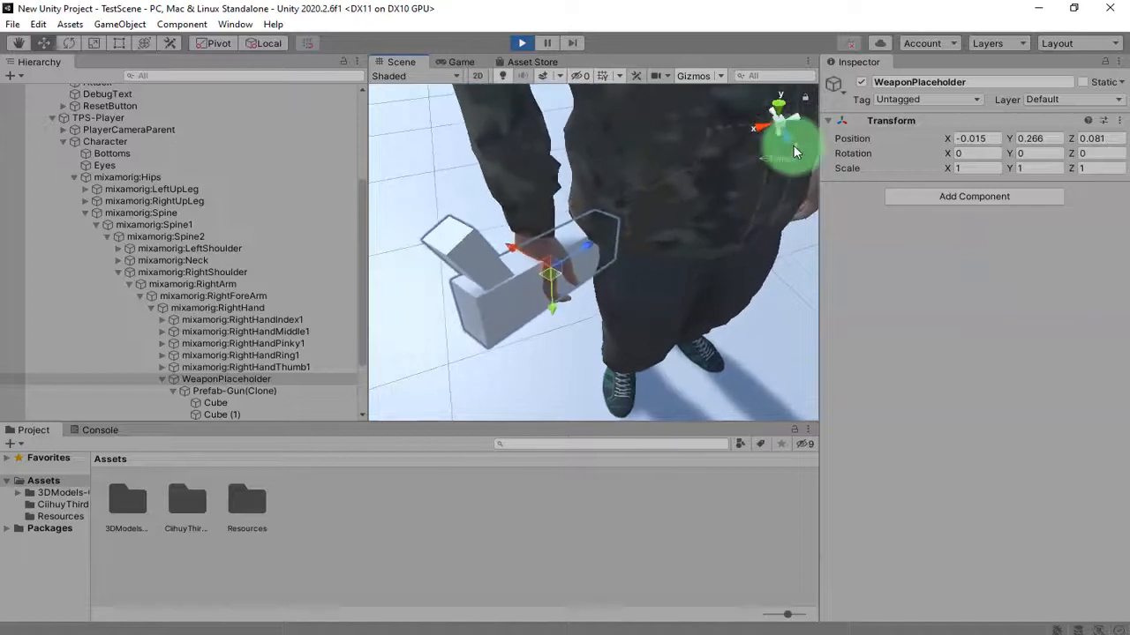
click(265, 391)
click(260, 379)
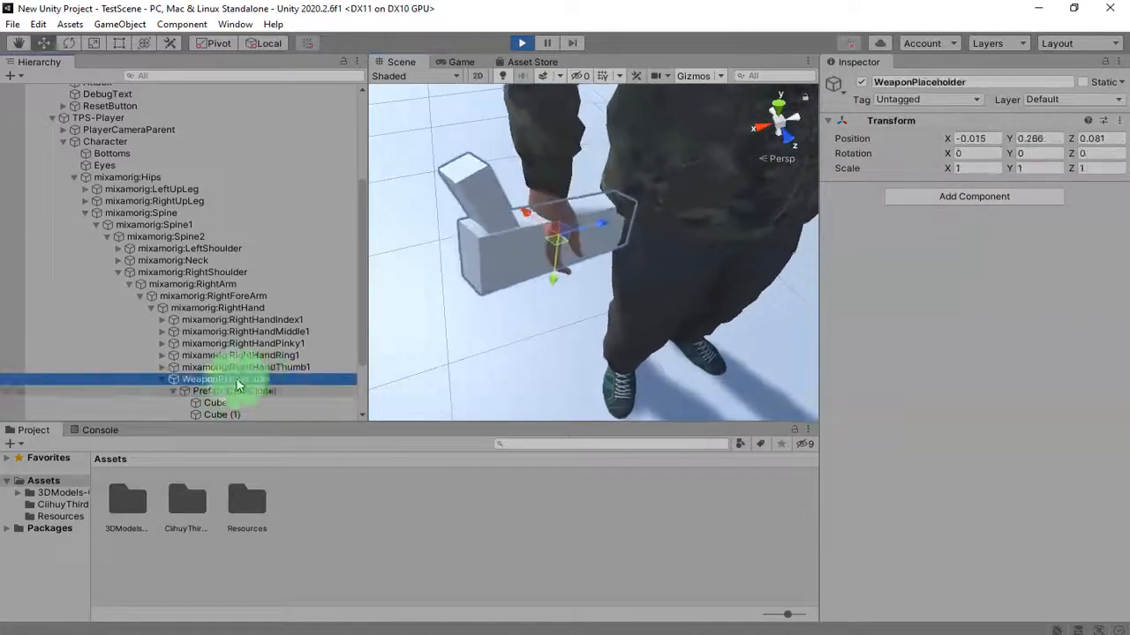
click(266, 391)
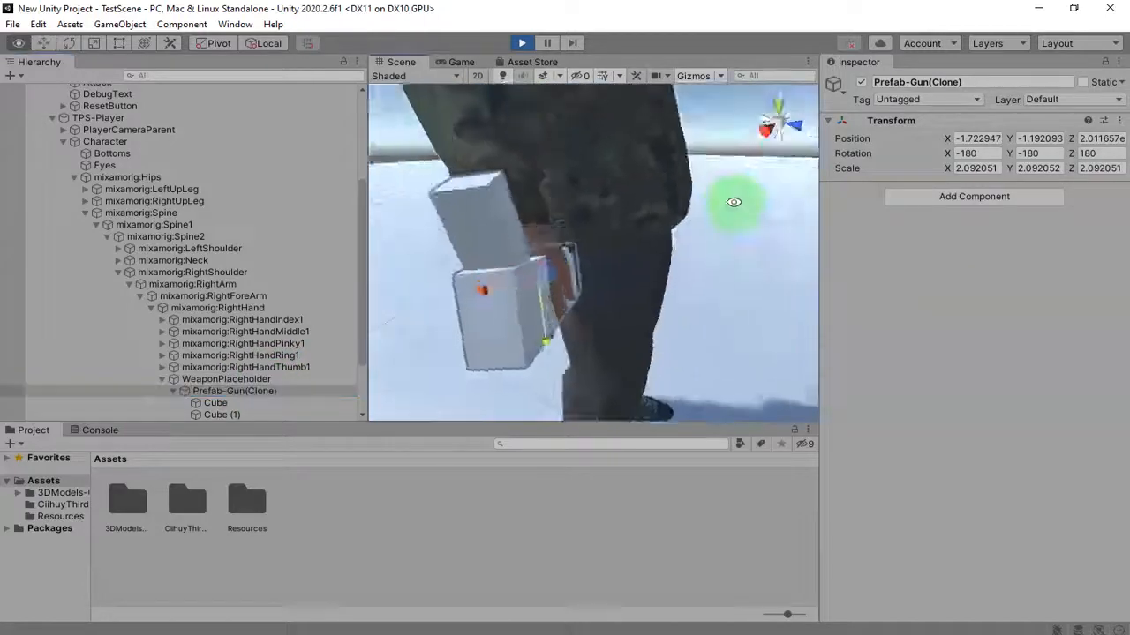
Stop the running game and open the Resources folder in the project assets.
click(523, 43)
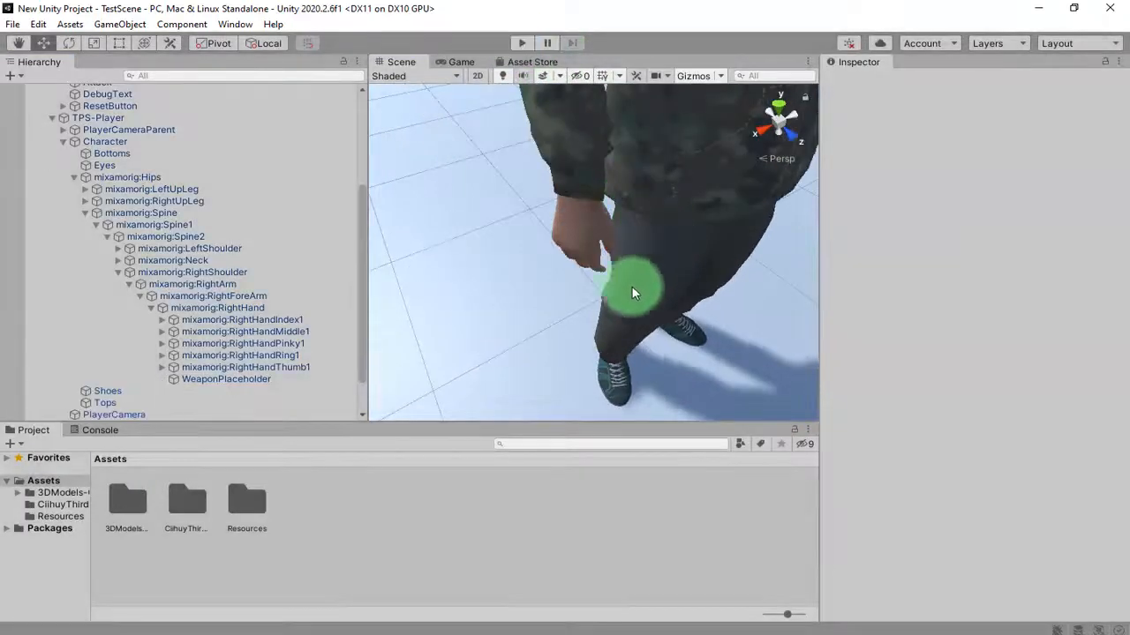
click(260, 386)
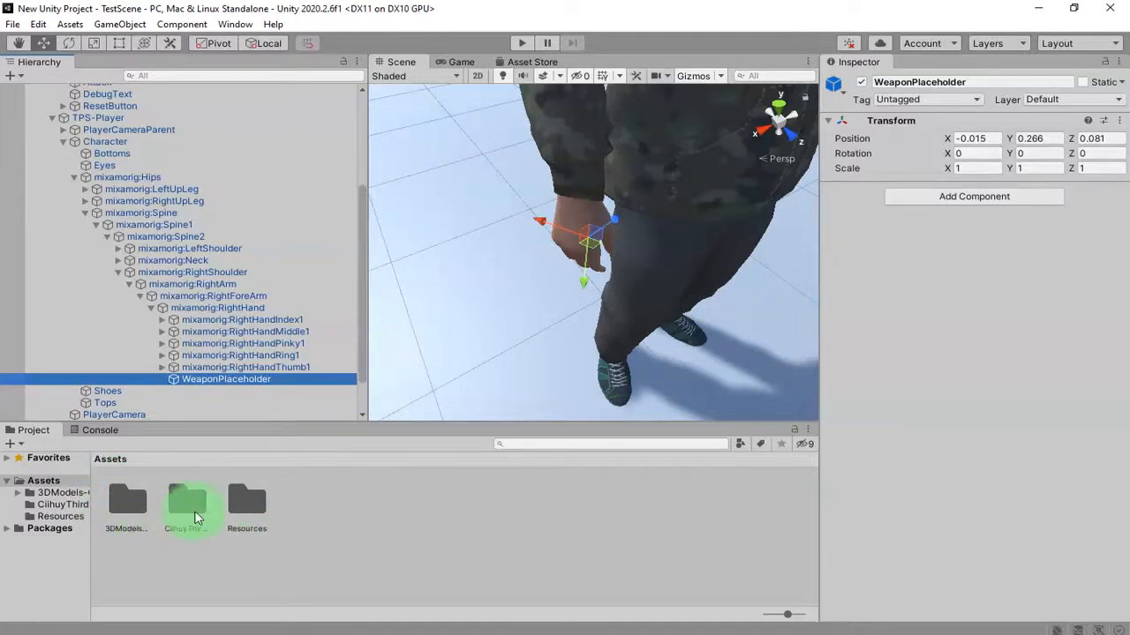
click(250, 505)
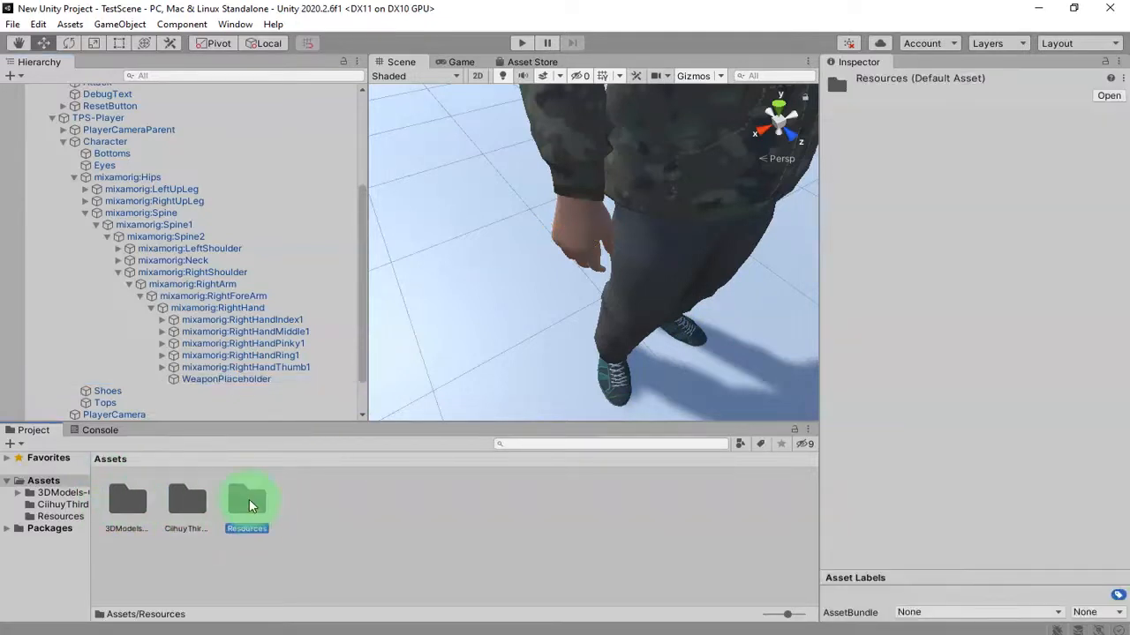
double_click(250, 505)
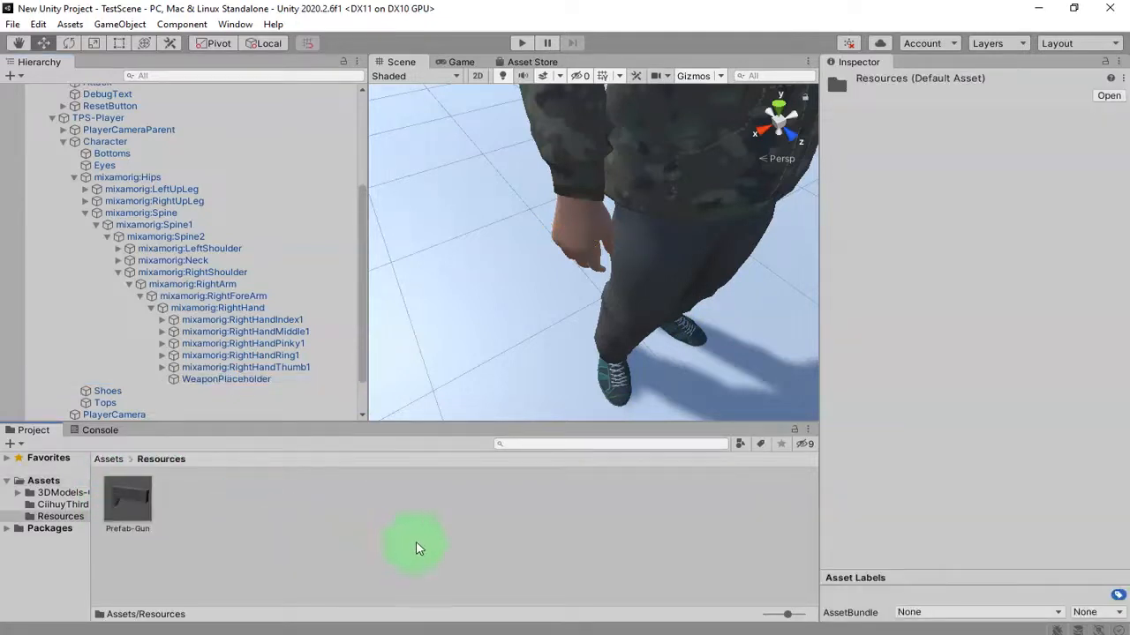
Try placing Prefab-Gun as a child of WeaponPlaceholder in the character's right hand, and remove it again.
click(252, 378)
key(f)
scroll(601, 267, up, 10)
alt+drag(616, 273, 538, 260)
scroll(603, 329, up, 10)
scroll(609, 316, down, 5)
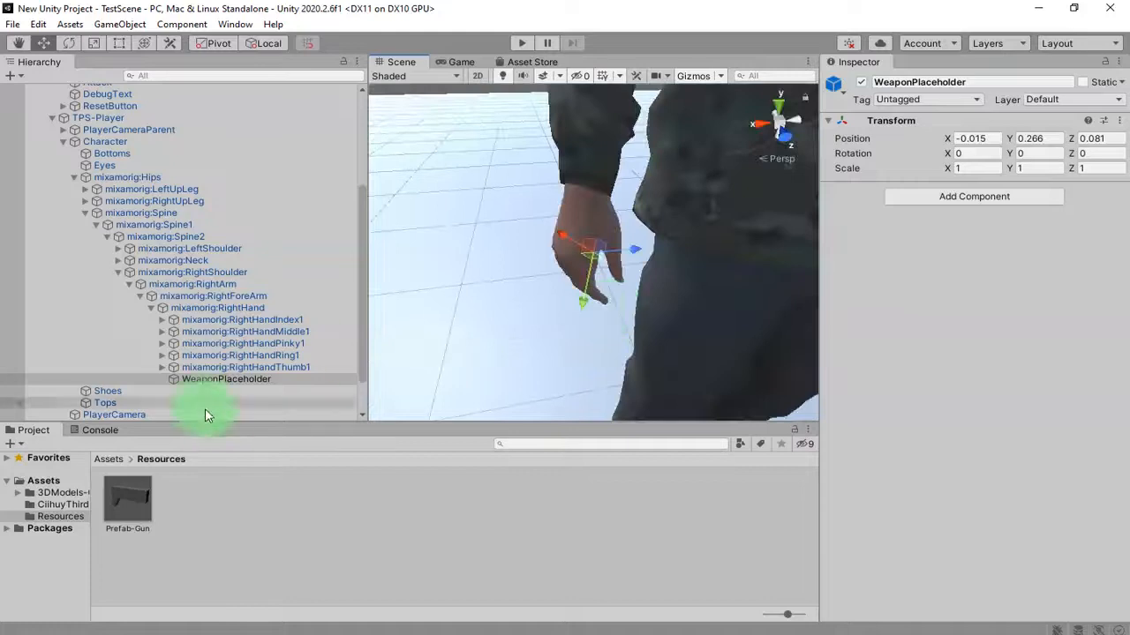
drag(320, 583, 232, 383)
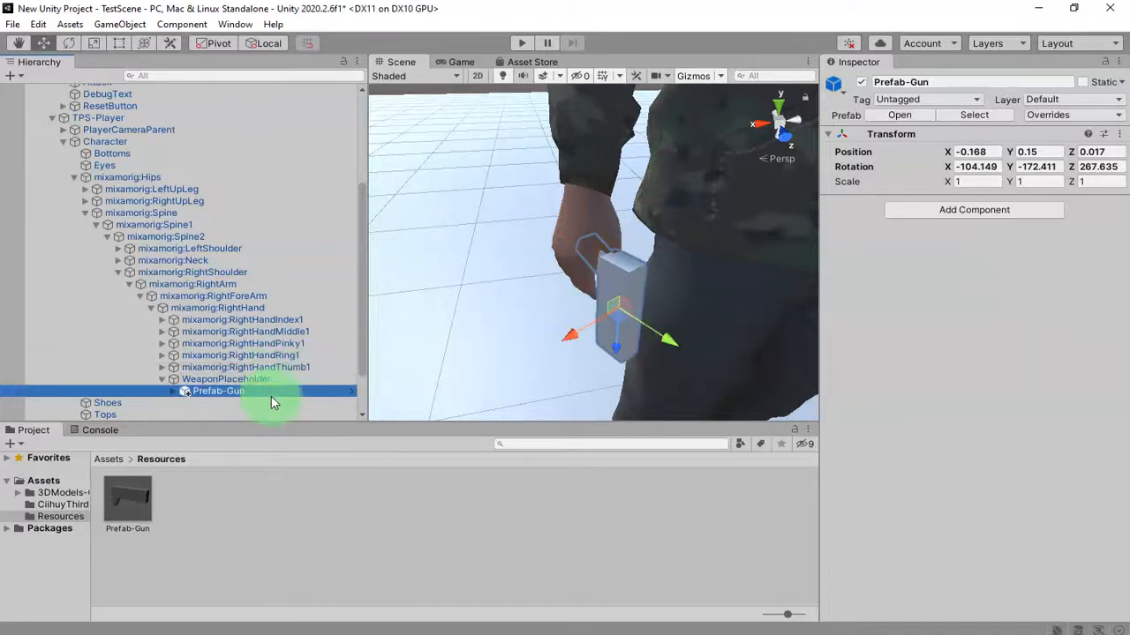
key(Delete)
scroll(185, 324, up, 5)
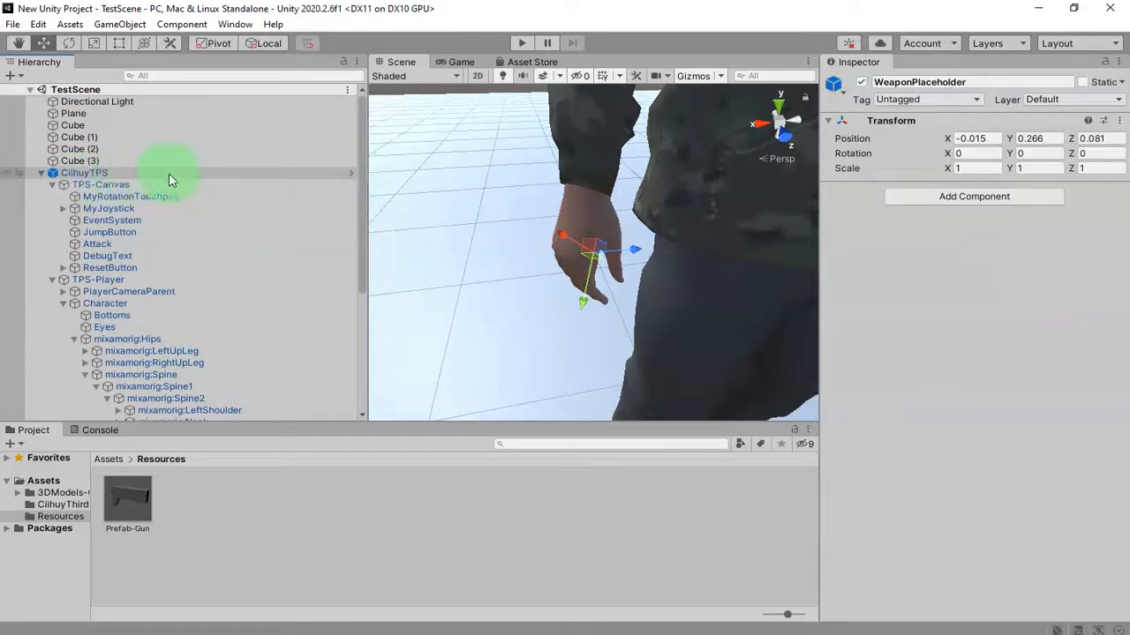
In the CiihuyTPS prefab, add Prefab-Gun as a child of WeaponPlaceholder in the right hand and reset its transform.
click(356, 173)
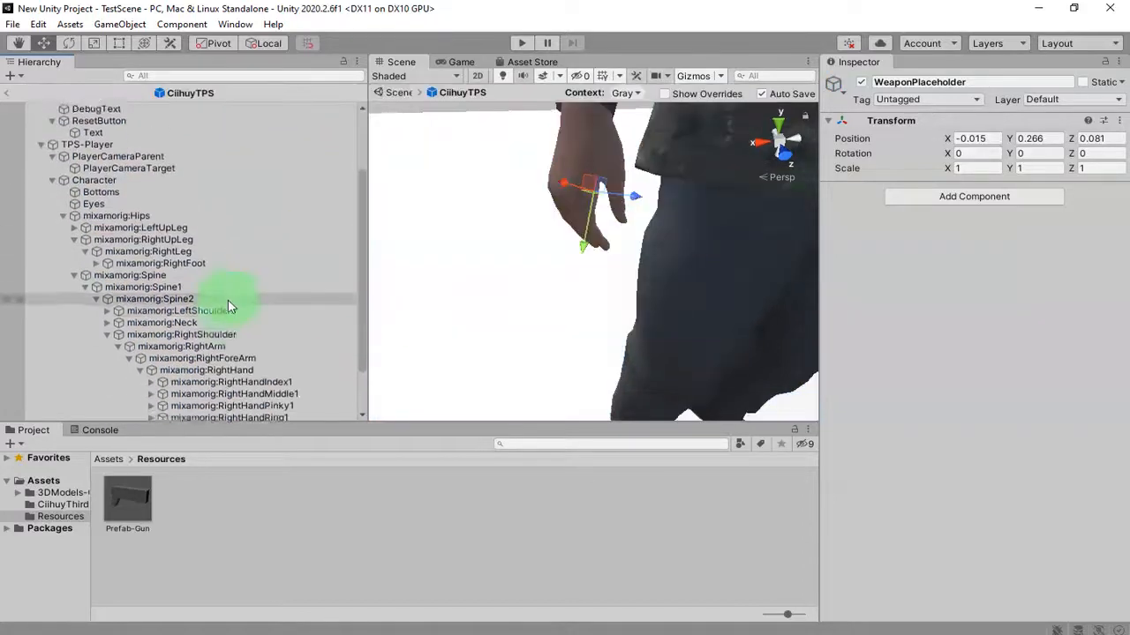
drag(146, 523, 244, 381)
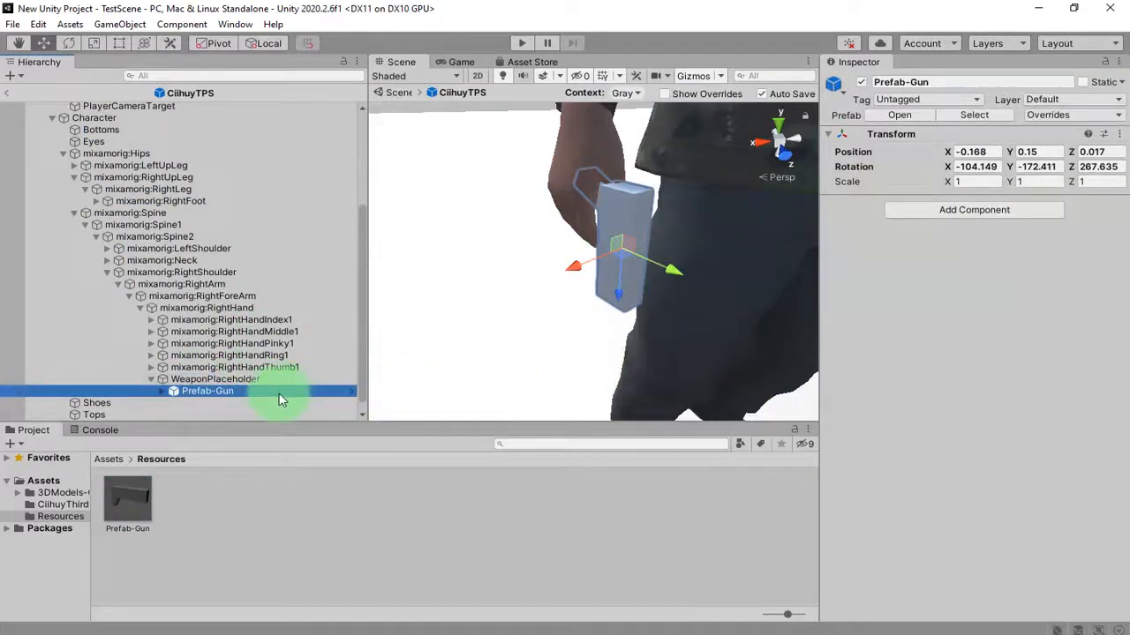
click(1119, 136)
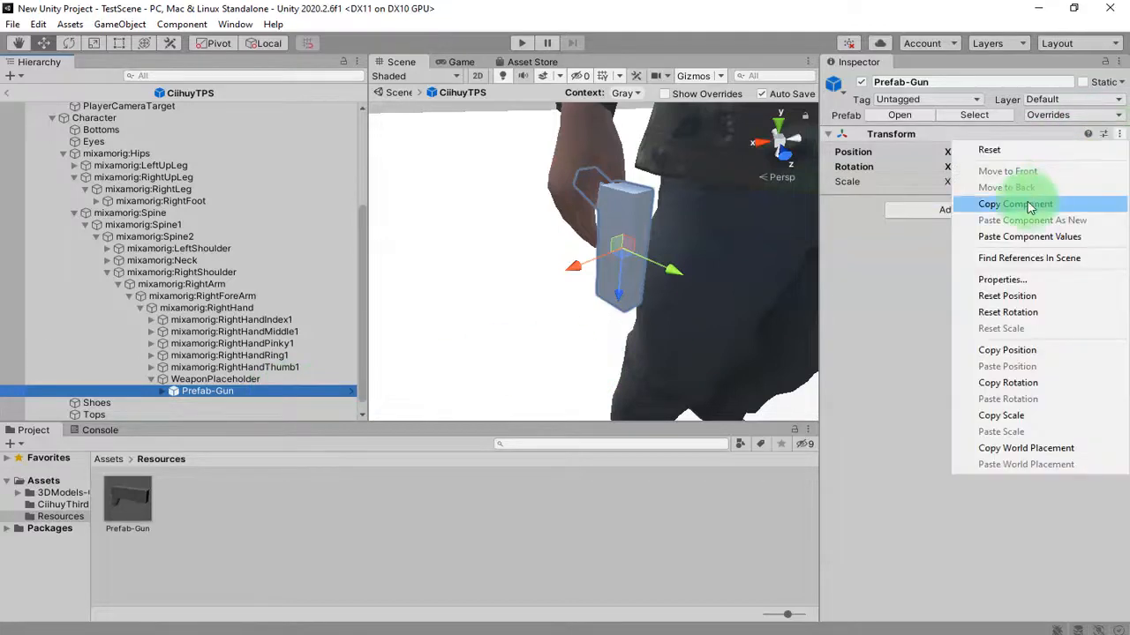
click(1000, 156)
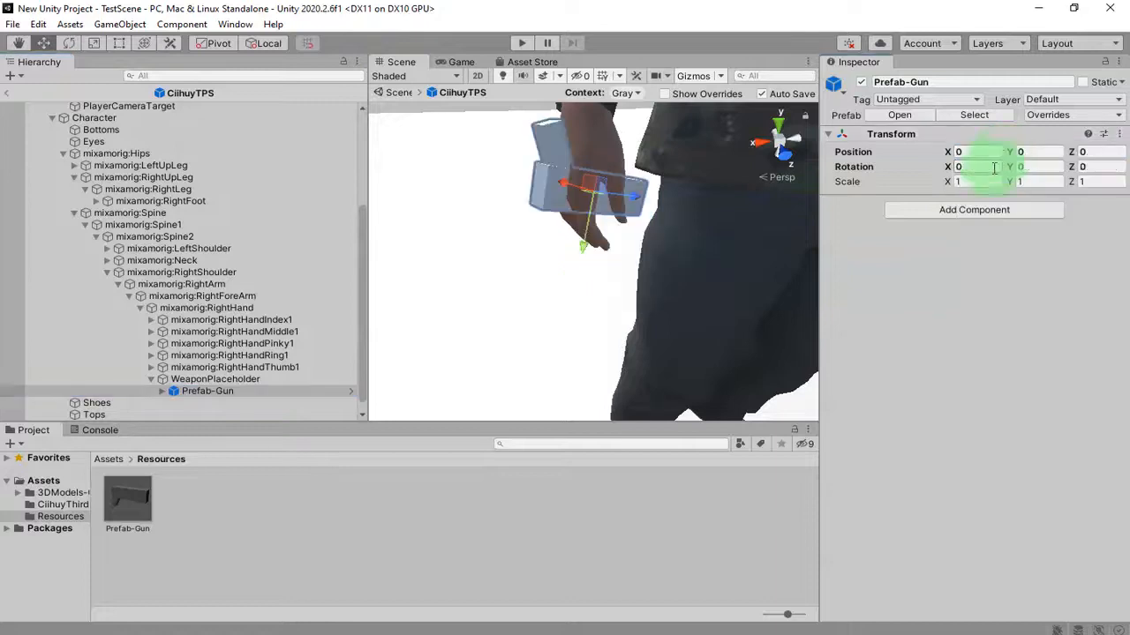
alt+drag(506, 256, 675, 310)
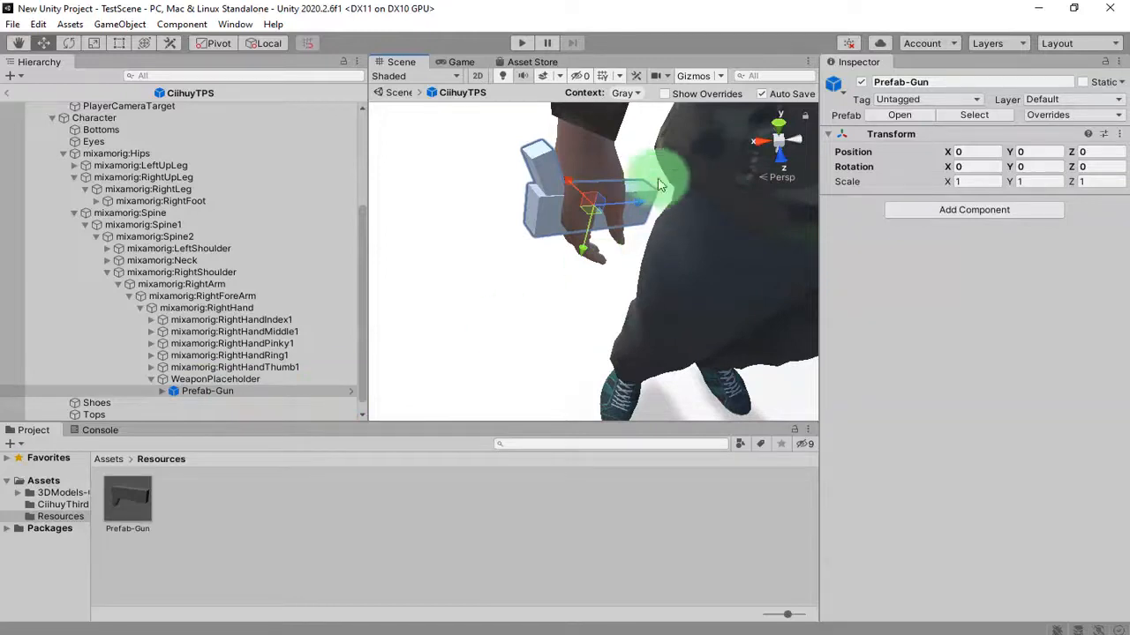
Delete the original Prefab-Gun asset from the Resources folder.
click(272, 434)
click(128, 504)
key(Delete)
key(Return)
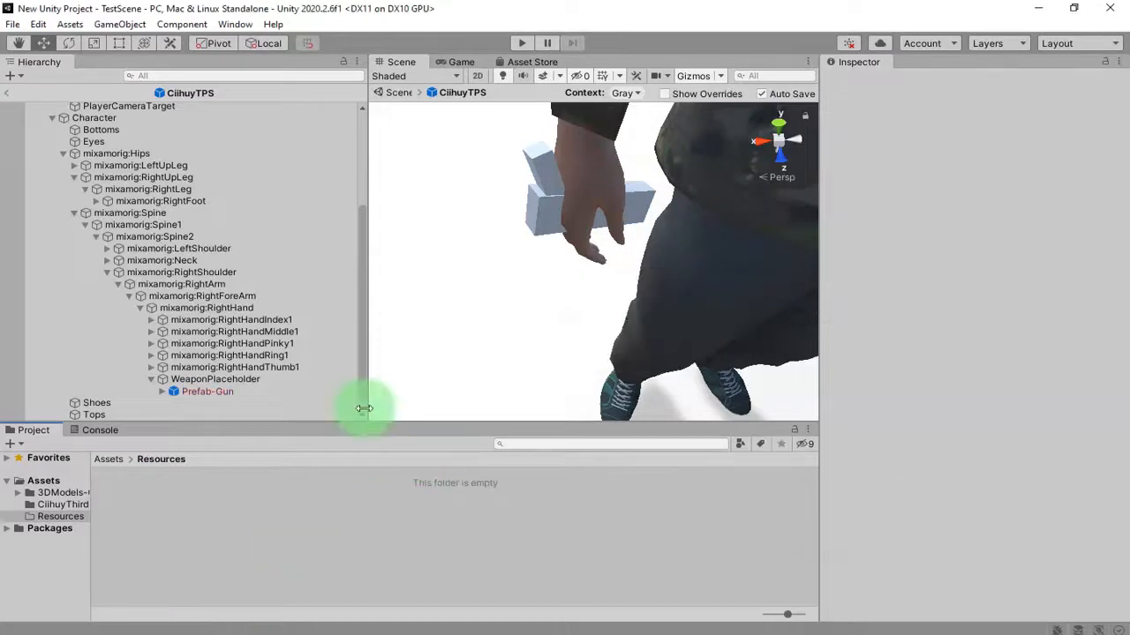
Completely unpack the Prefab-Gun instance under WeaponPlaceholder so it becomes an ordinary object.
right_click(210, 393)
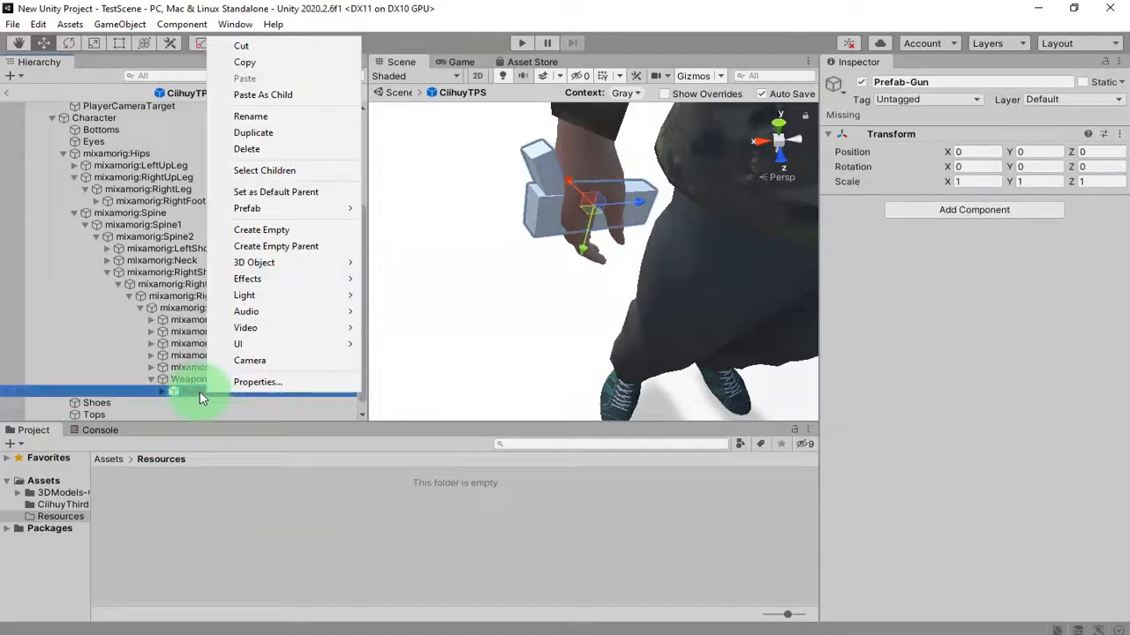
mouse_move(300, 209)
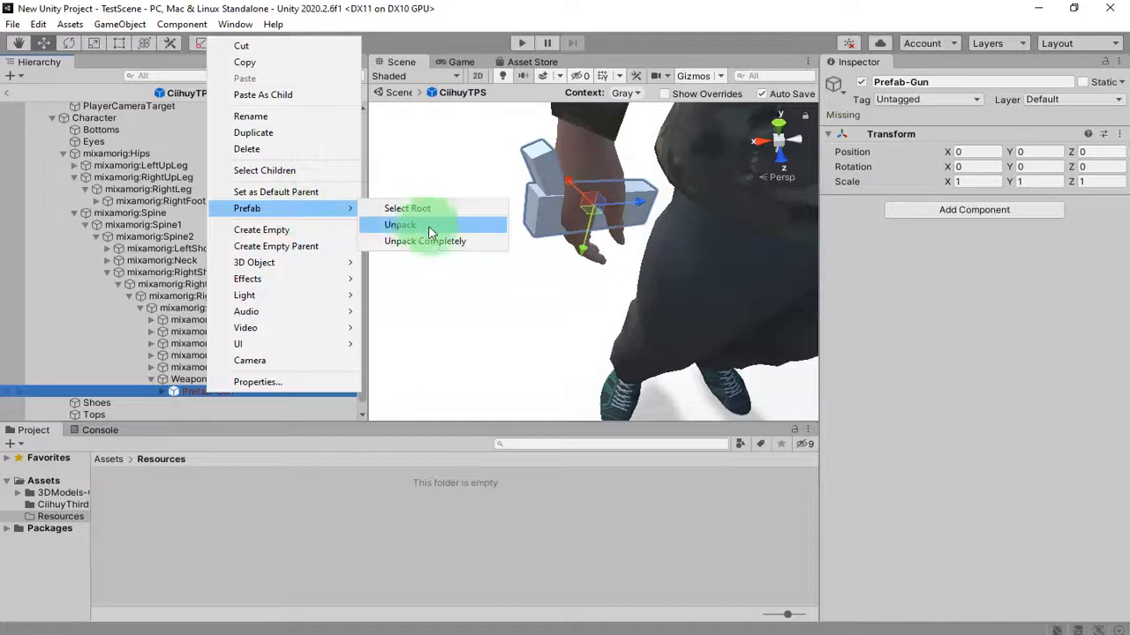
click(431, 242)
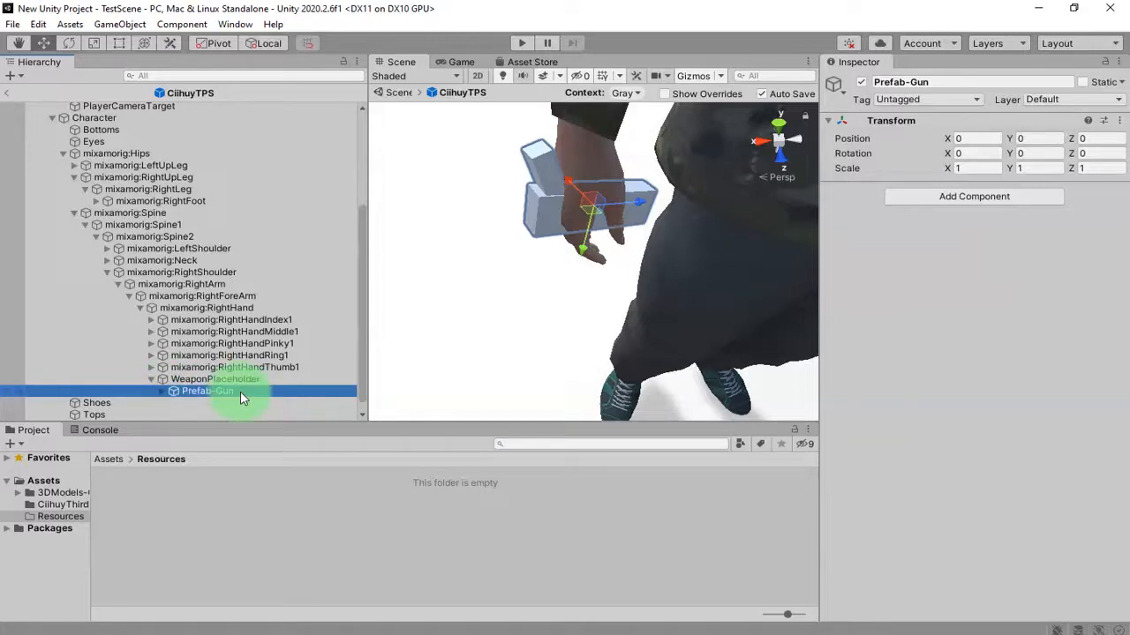
Create an empty child object named GunMesh inside Prefab-Gun and place it above the two cubes.
scroll(227, 302, down, 1)
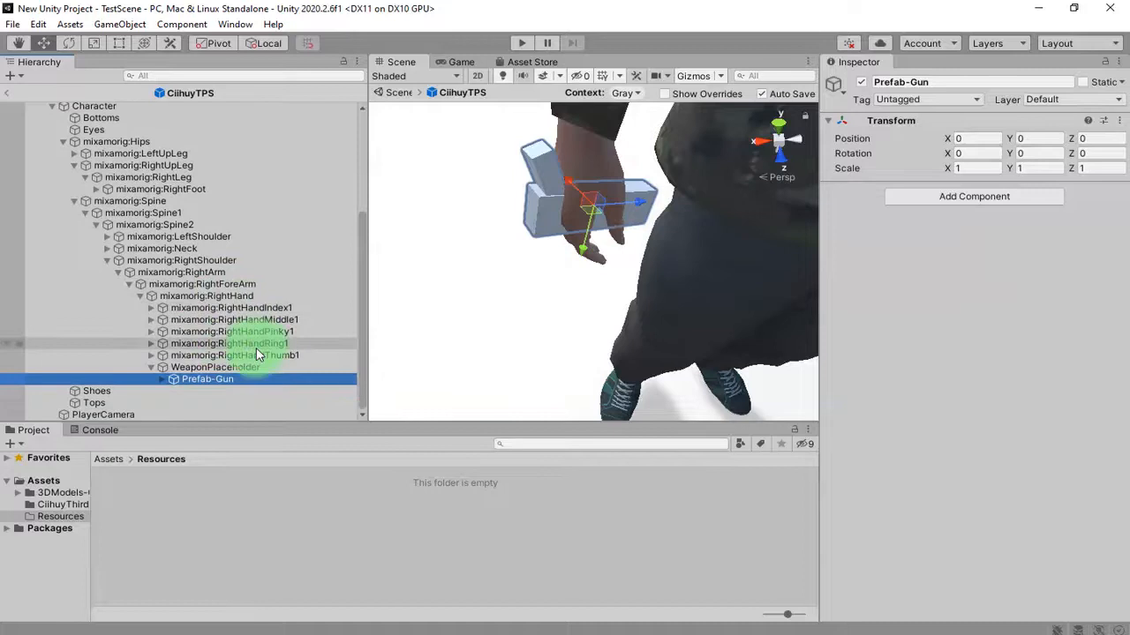
click(163, 378)
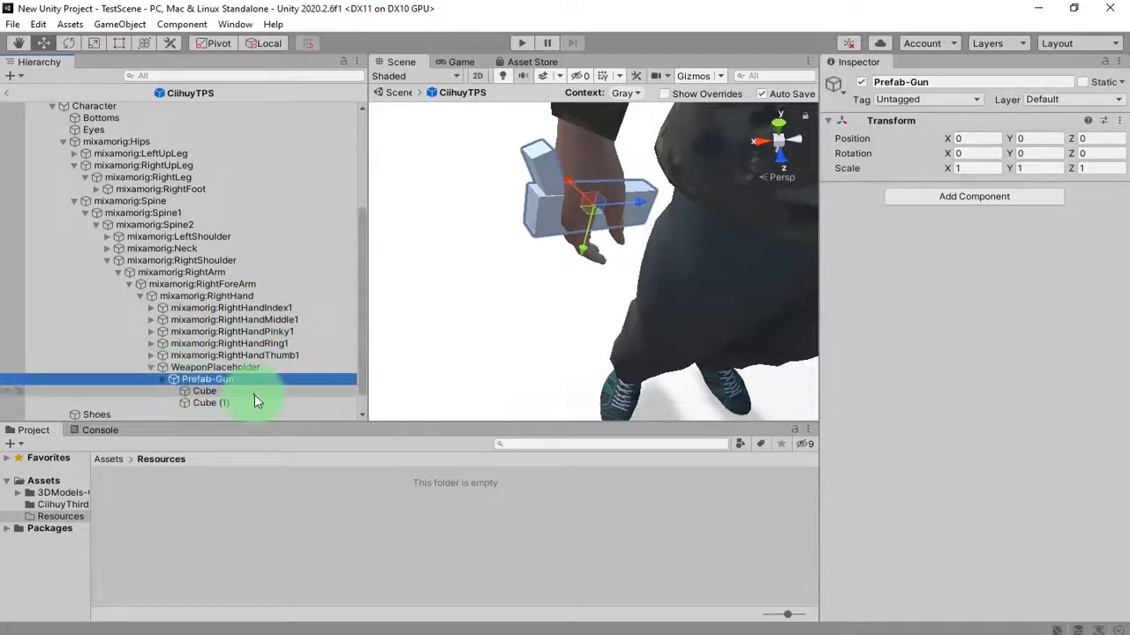
click(218, 378)
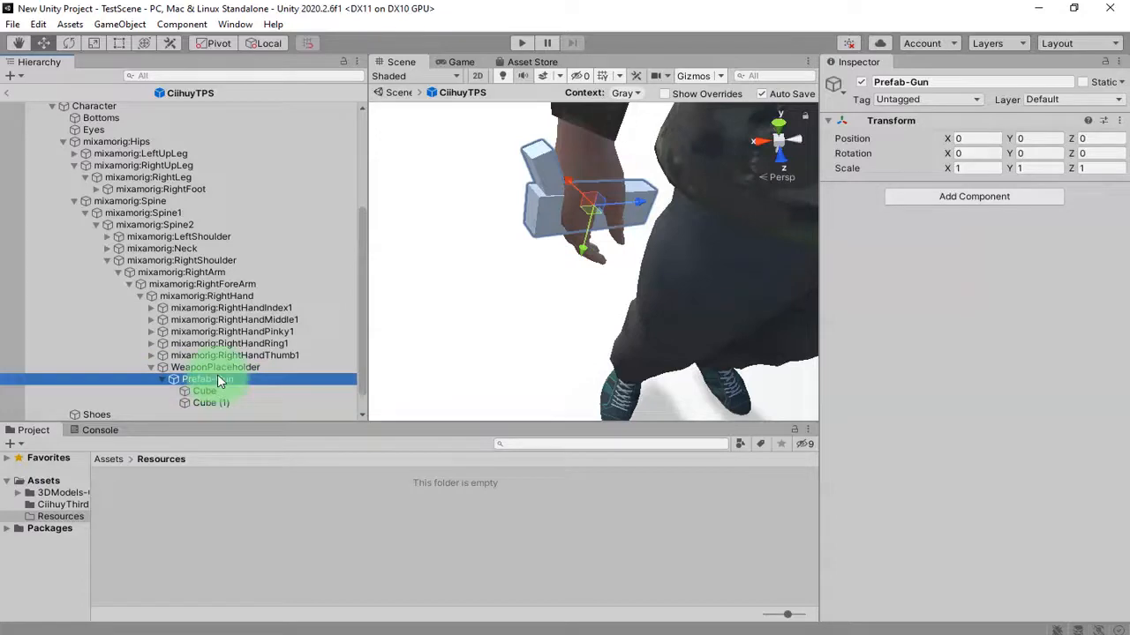
click(233, 390)
click(233, 378)
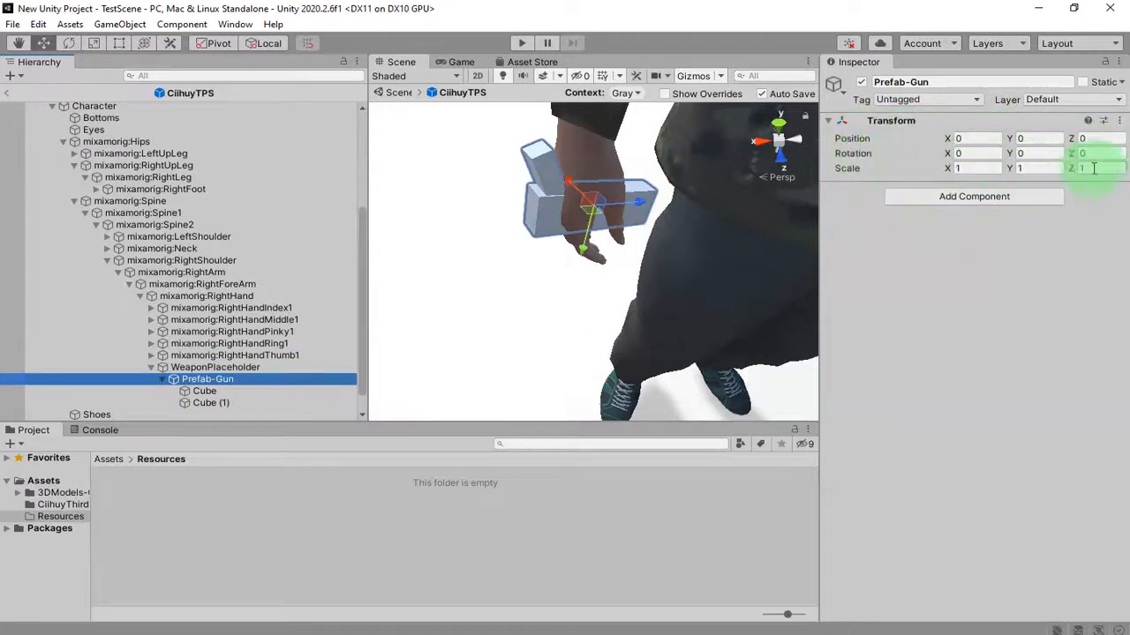
right_click(246, 388)
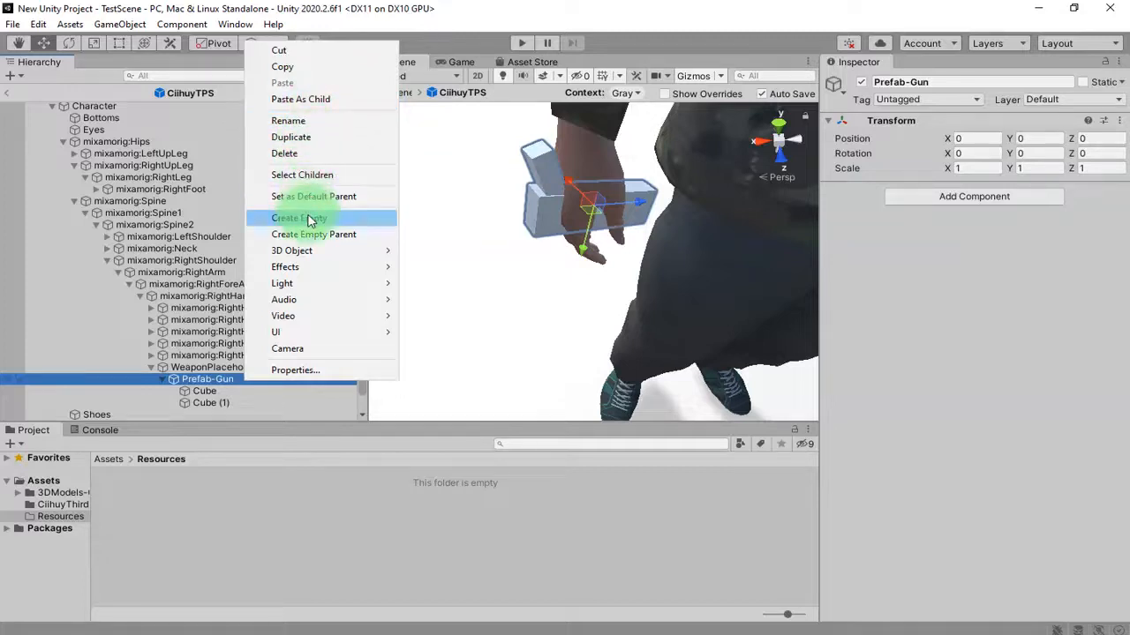
click(280, 402)
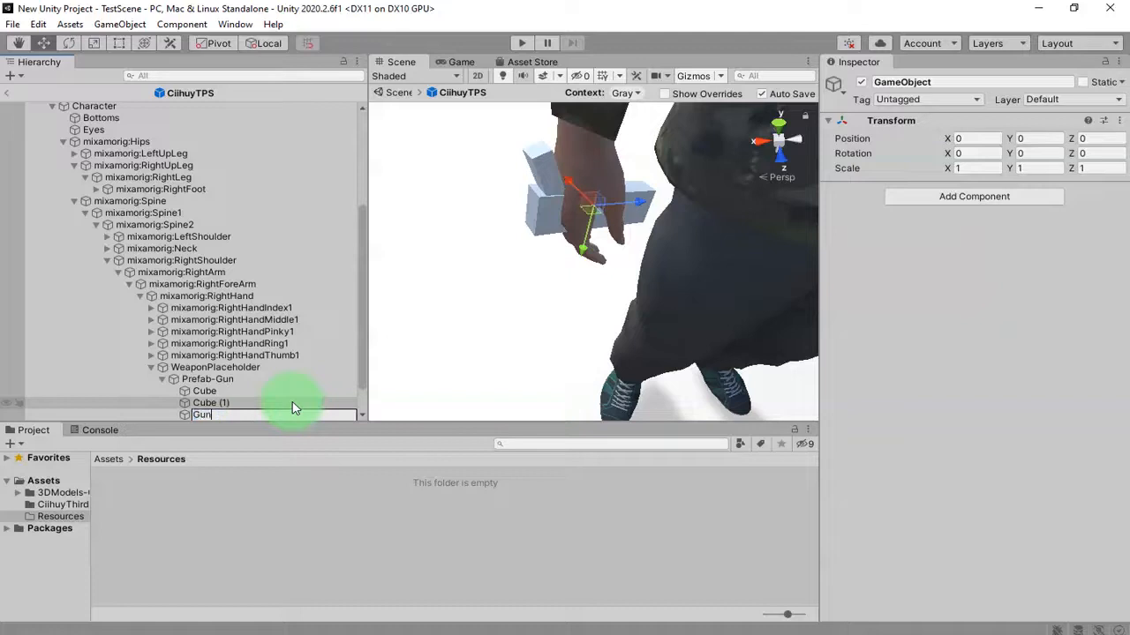
key(Return)
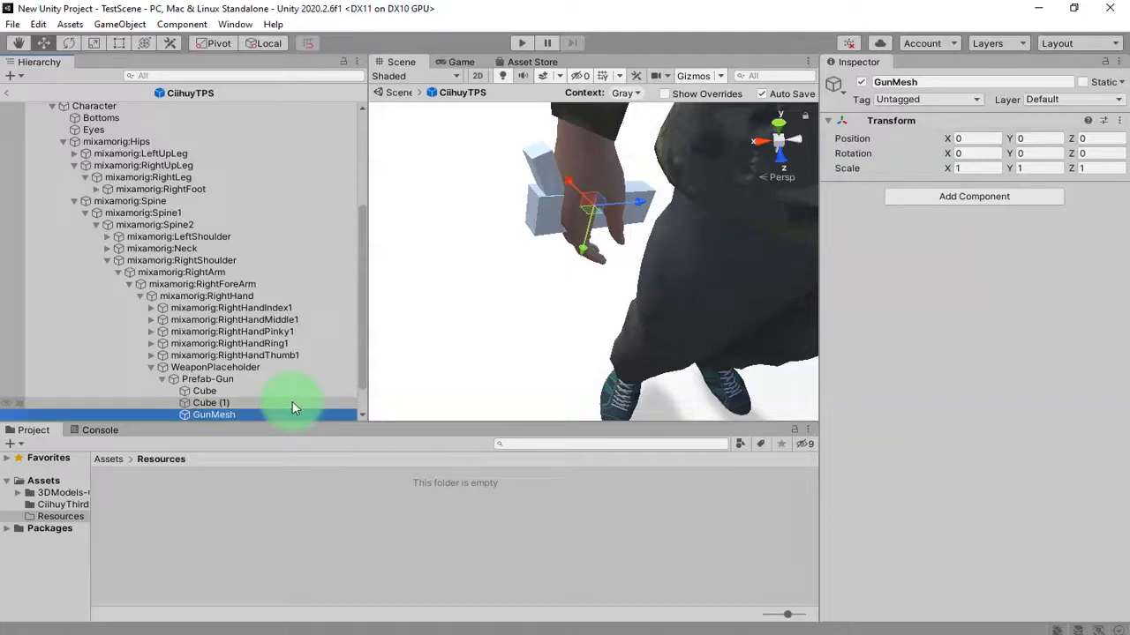
drag(219, 410, 233, 391)
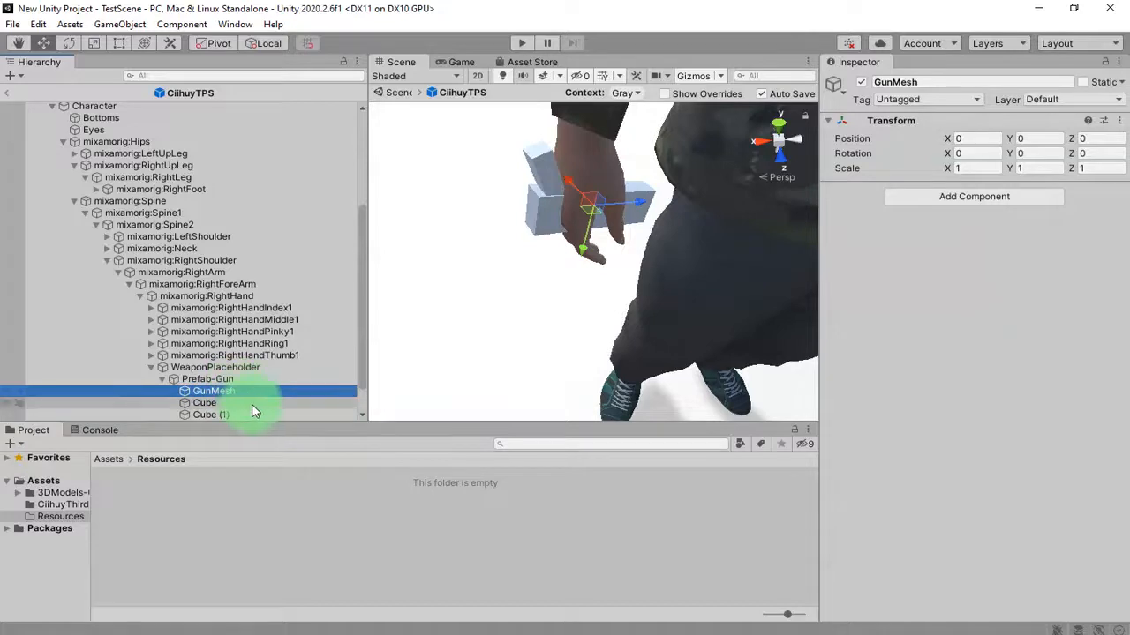
Make Cube and Cube (1) children of GunMesh.
scroll(253, 401, down, 2)
click(204, 367)
shift+click(222, 383)
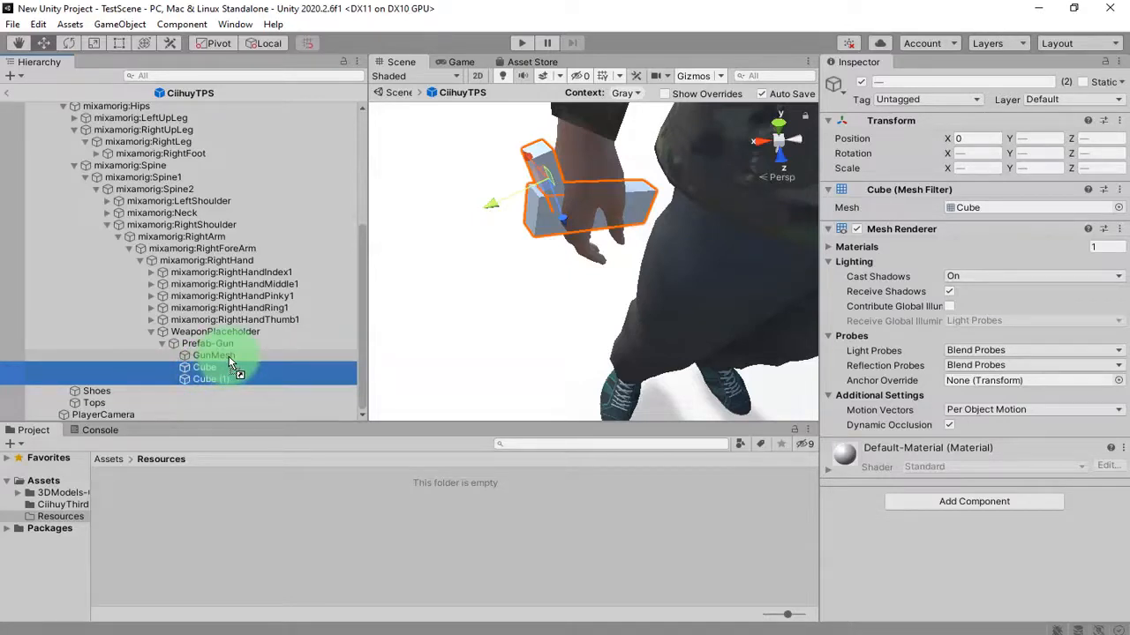
drag(228, 355, 245, 375)
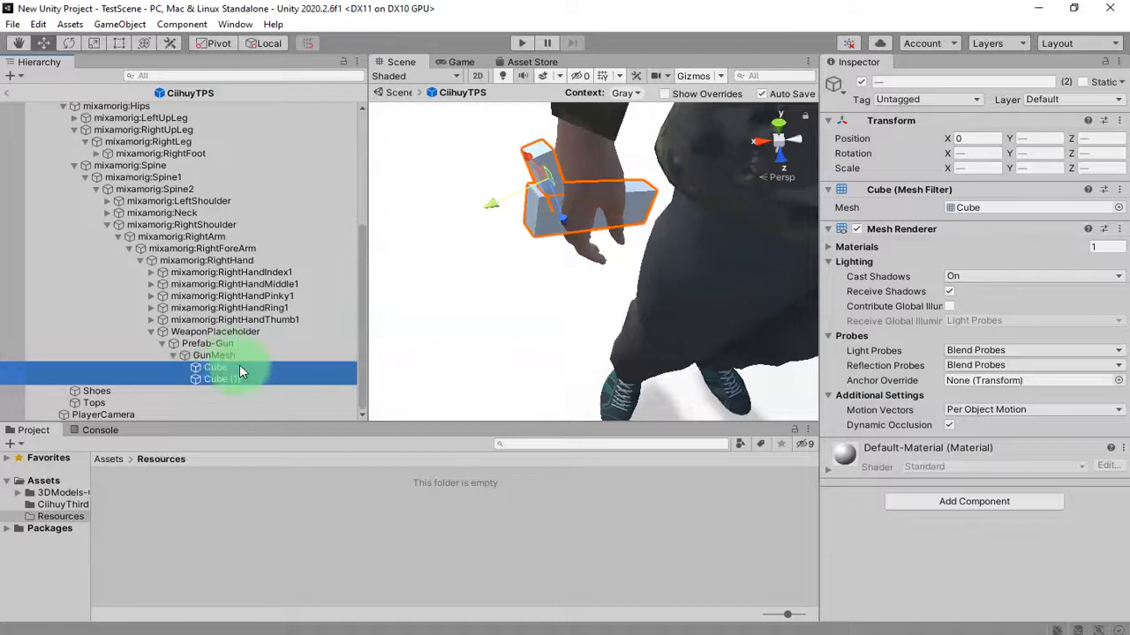
Rotate GunMesh so the barrel points downward, to about X -83.4, Y -44, Z 135.1.
click(236, 359)
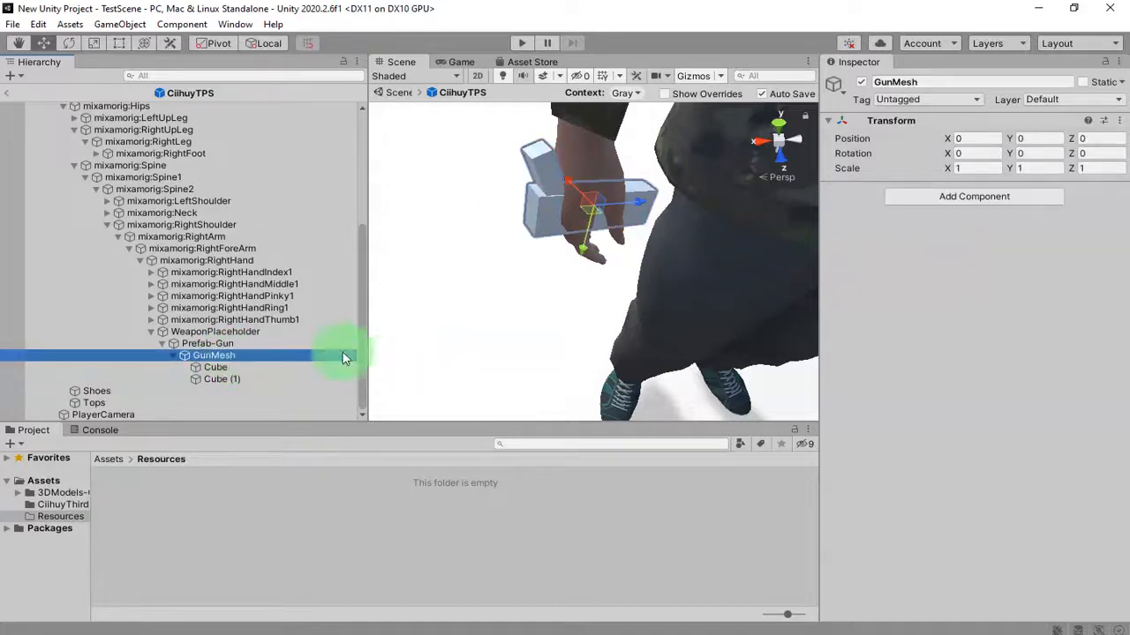
alt+drag(635, 220, 873, 291)
alt+drag(492, 325, 479, 283)
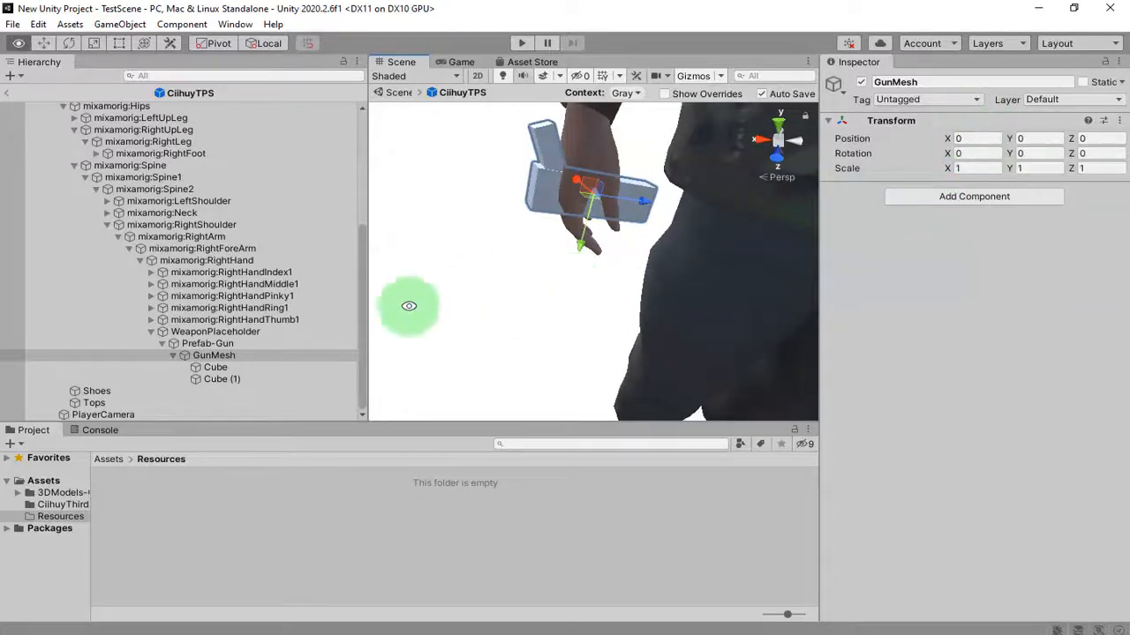
click(252, 357)
alt+drag(639, 239, 565, 309)
click(211, 358)
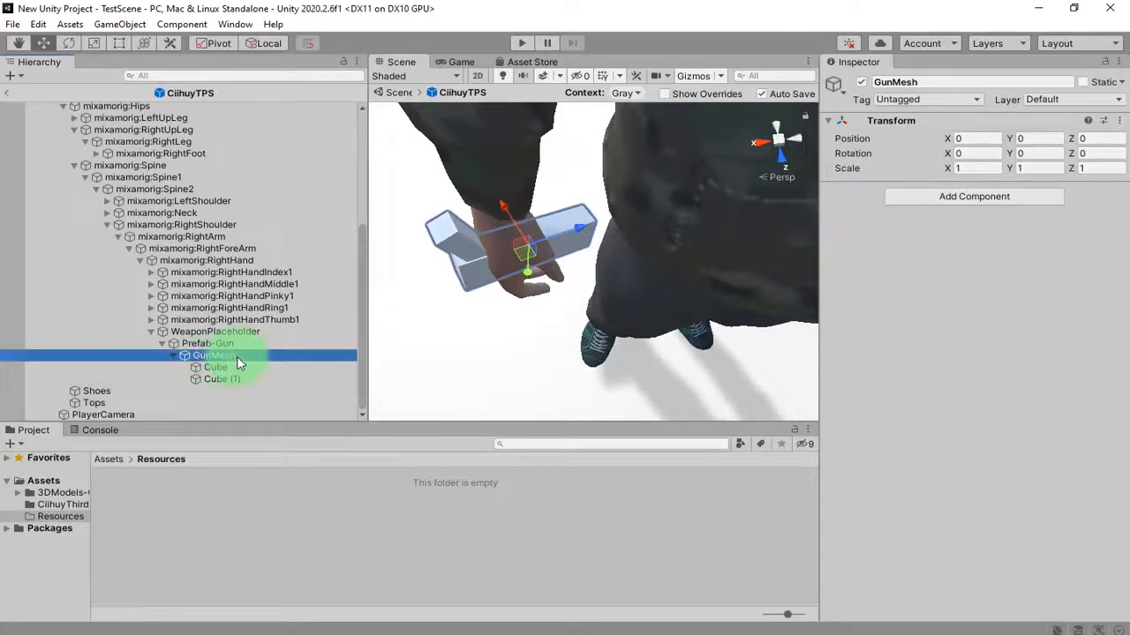
click(69, 44)
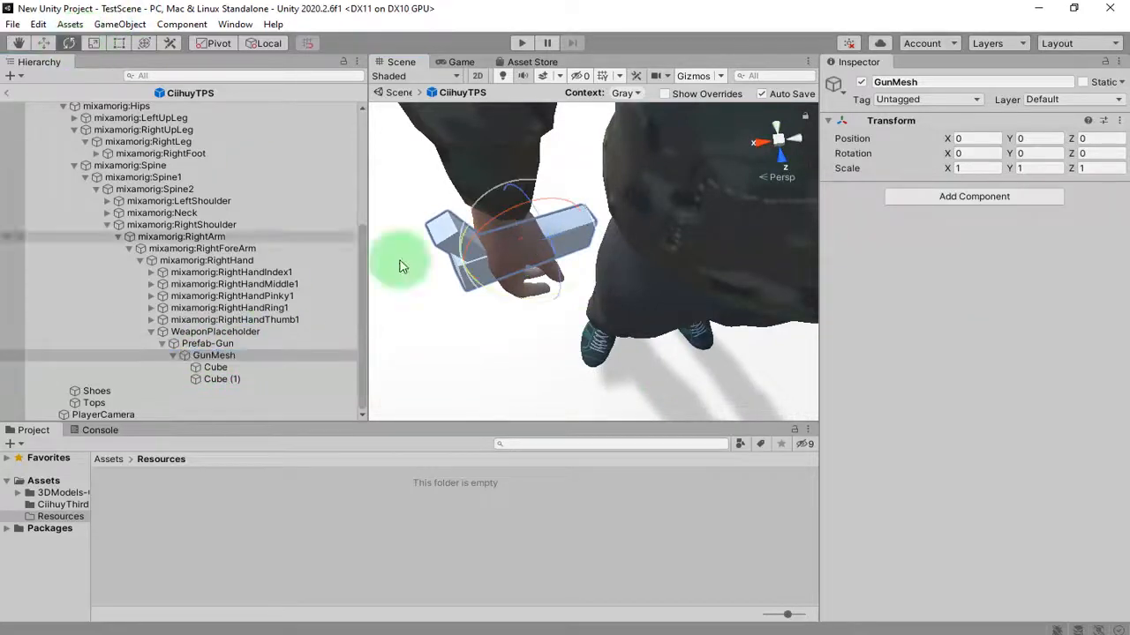
drag(558, 258, 502, 212)
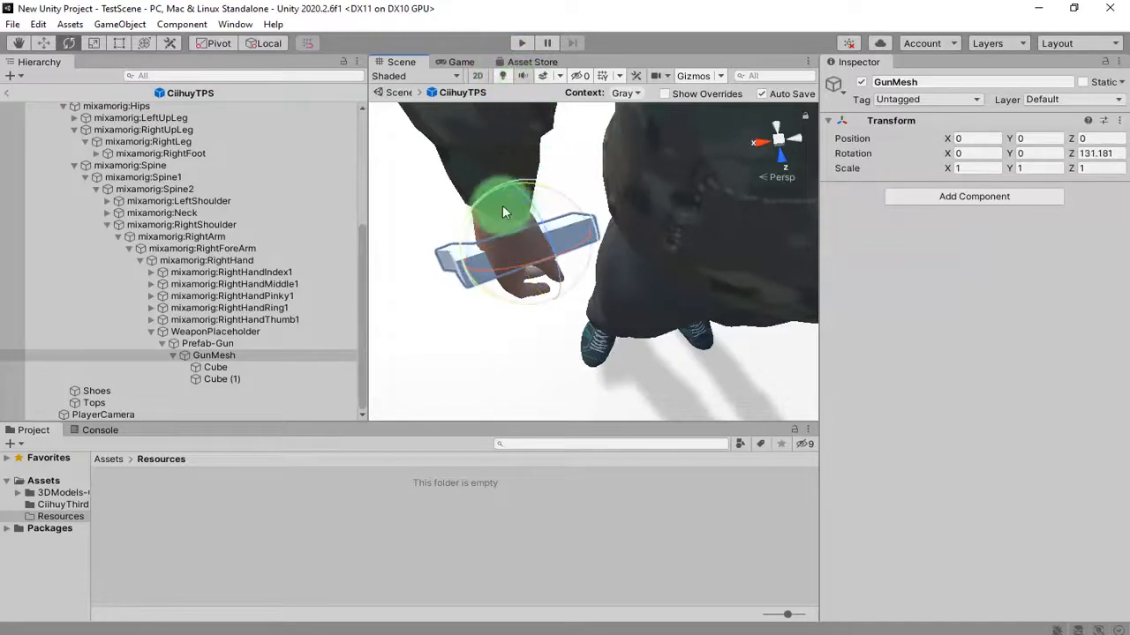
alt+drag(540, 254, 528, 67)
alt+drag(578, 234, 619, 232)
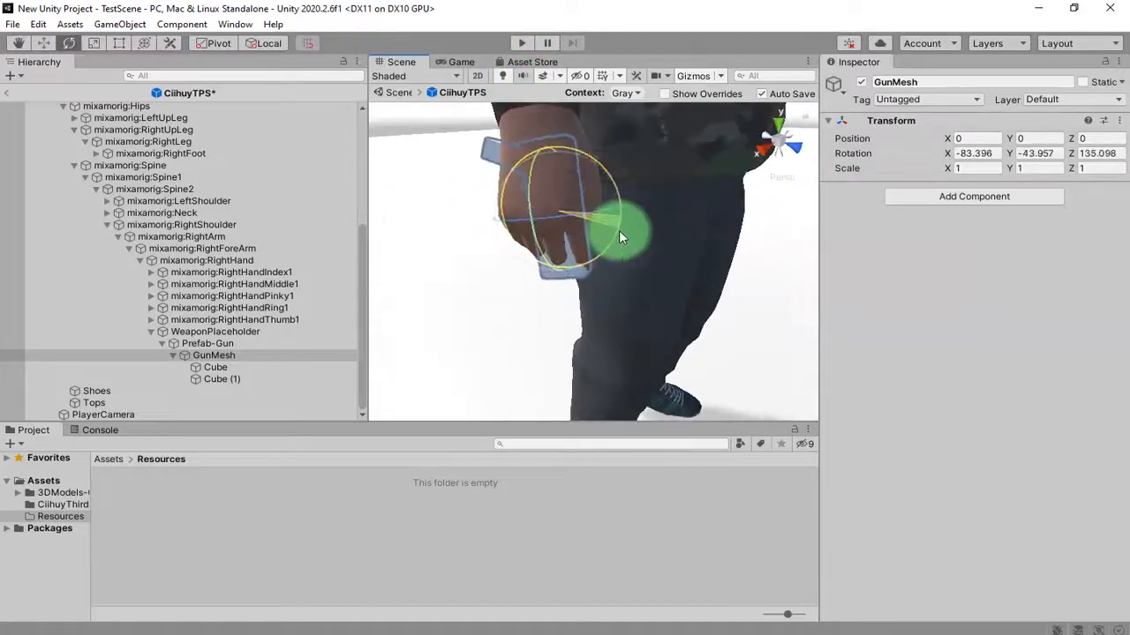
Move GunMesh down toward the character's fingers, to position about X -0.157, Y 0.173, Z 0.018.
alt+drag(675, 255, 597, 303)
click(43, 43)
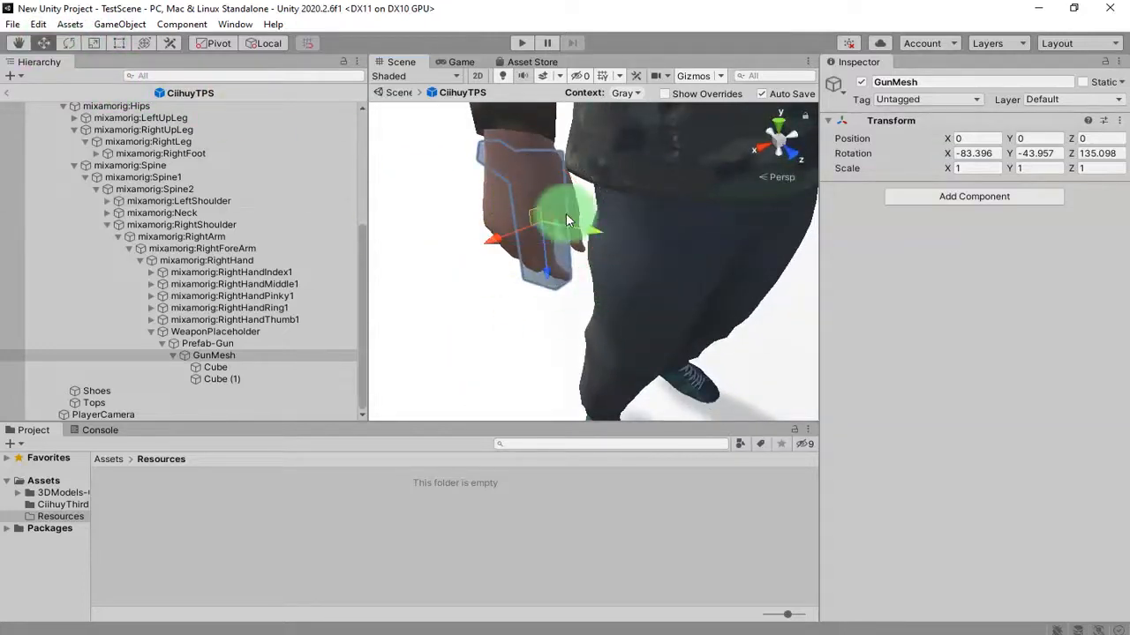
drag(585, 229, 598, 283)
Fine-tune GunMesh's rotation to align with the hand, at about X -78, Y -21.6, Z 113.
alt+drag(694, 323, 702, 349)
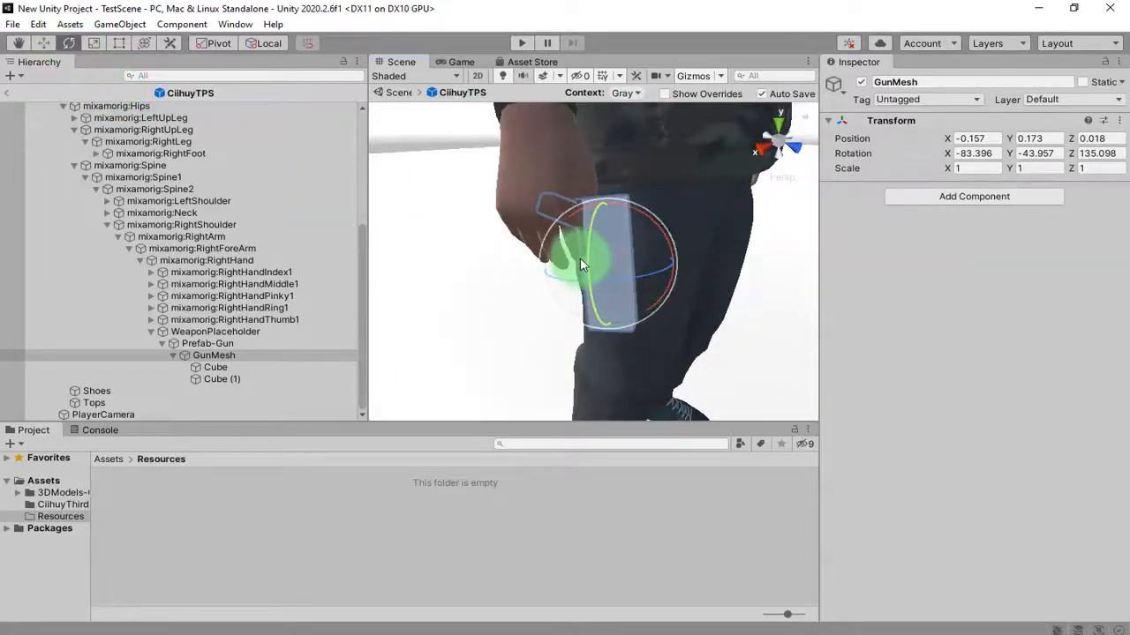
drag(584, 249, 656, 382)
alt+drag(656, 336, 255, 409)
key(f)
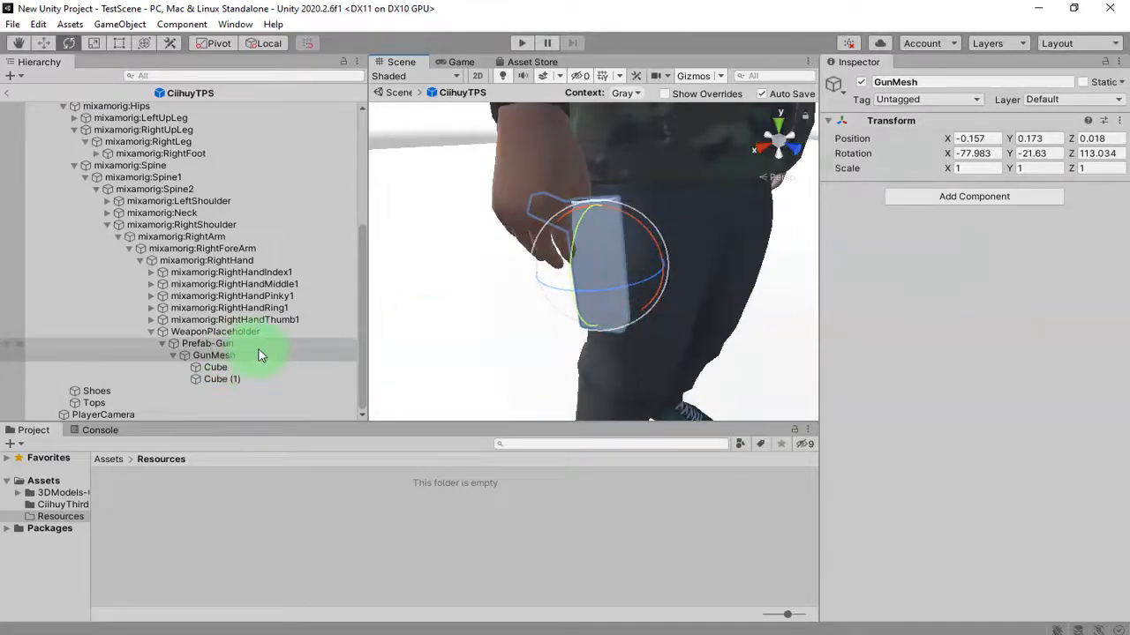
Check the gun's placement on the character and save Prefab-Gun as a new prefab asset in the Resources folder.
click(208, 343)
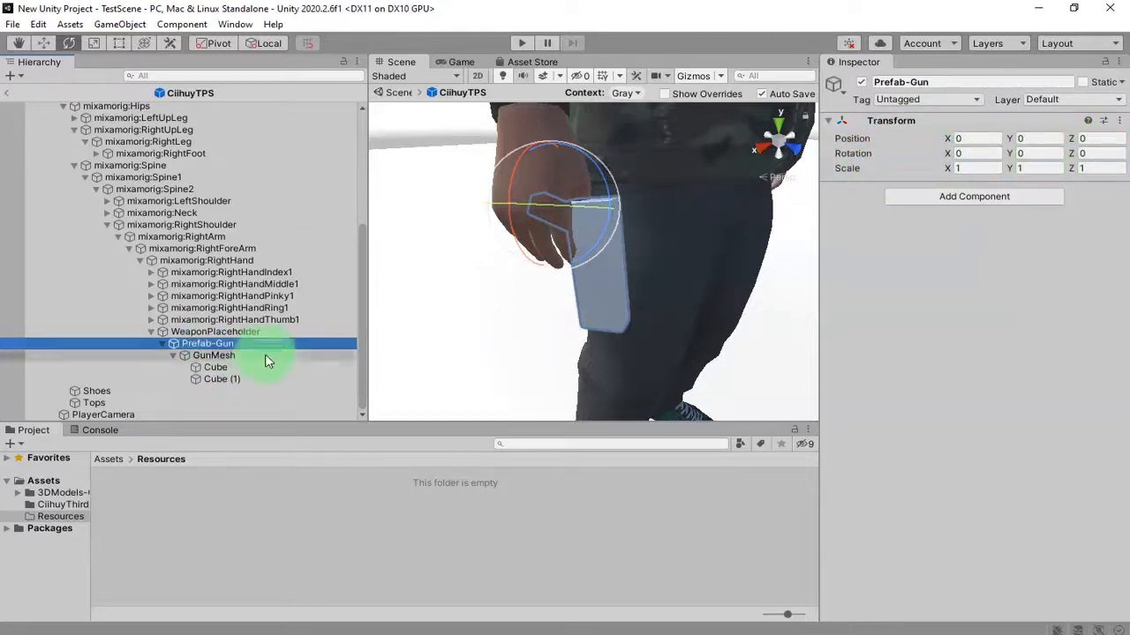
click(223, 356)
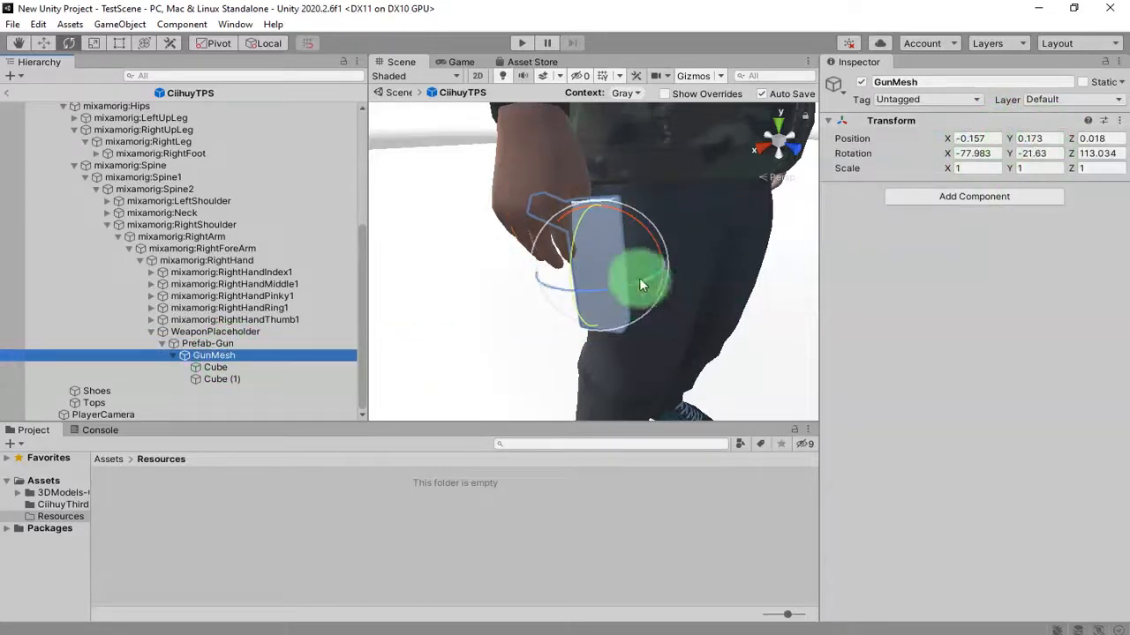
alt+drag(736, 208, 584, 232)
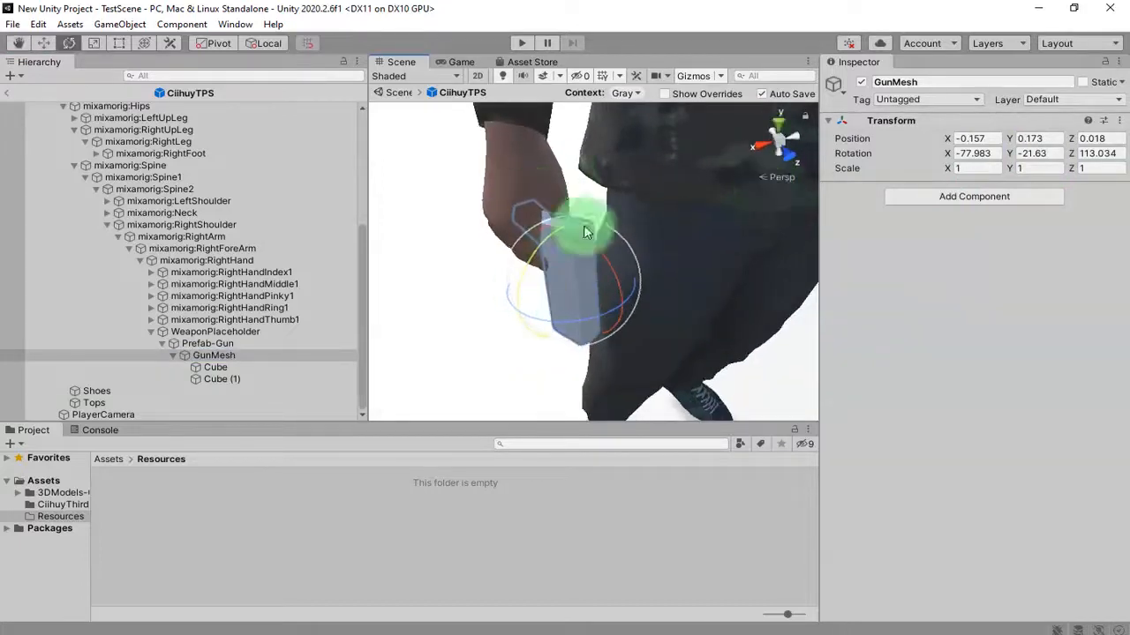
scroll(566, 318, down, 5)
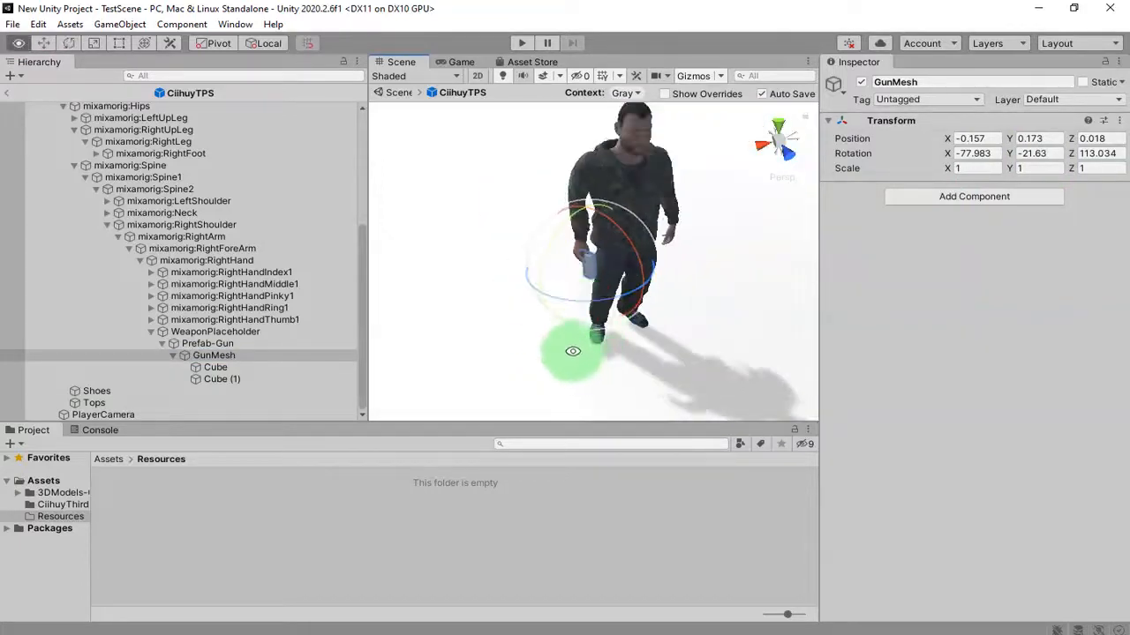
alt+drag(574, 348, 724, 282)
click(208, 344)
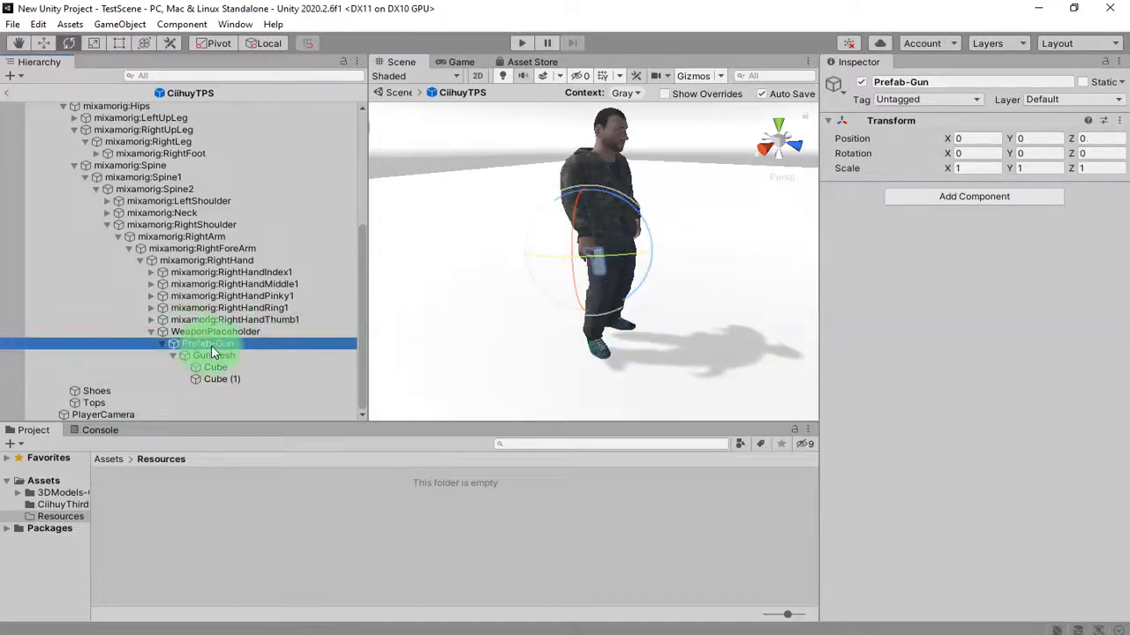
drag(246, 349, 312, 459)
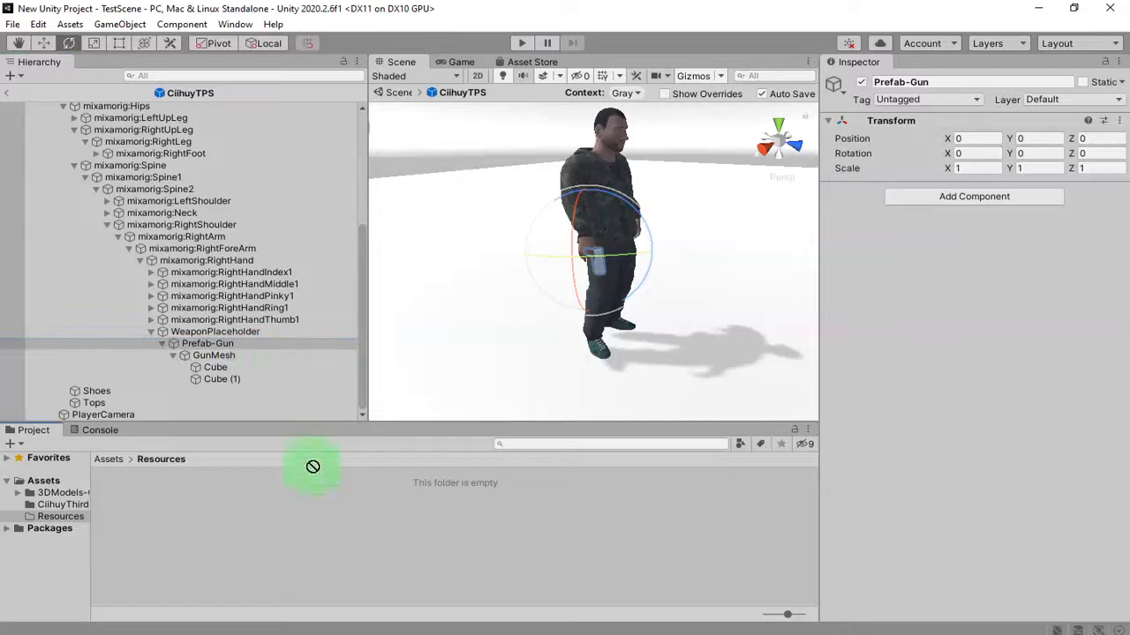
drag(301, 524, 309, 531)
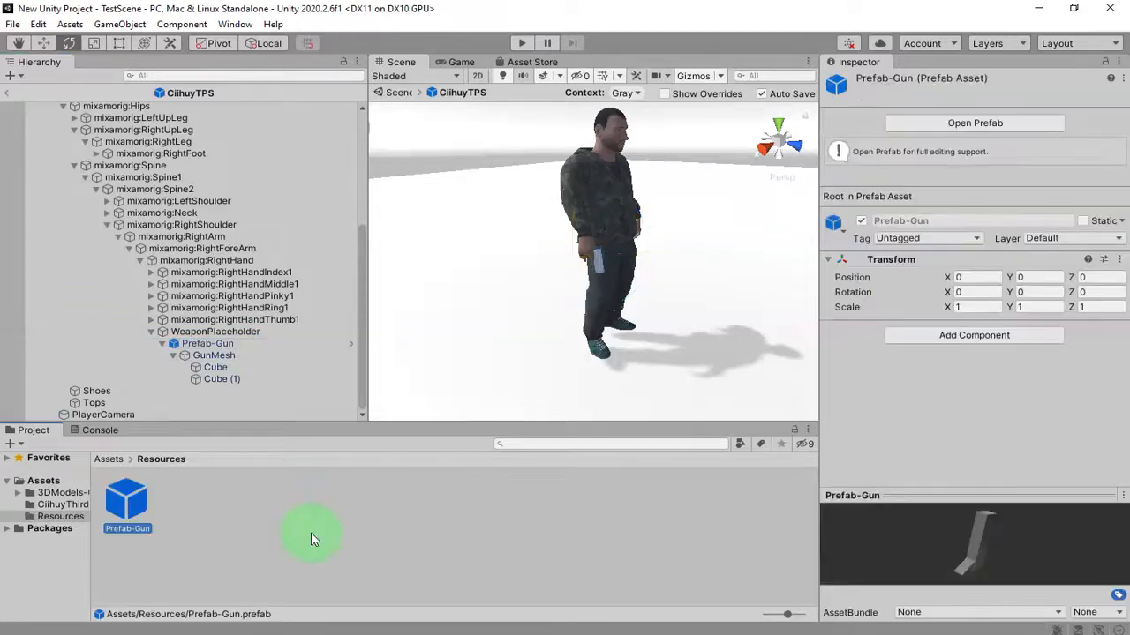
Delete the Prefab-Gun instance under WeaponPlaceholder and leave the CiihuyTPS prefab editing mode.
click(221, 347)
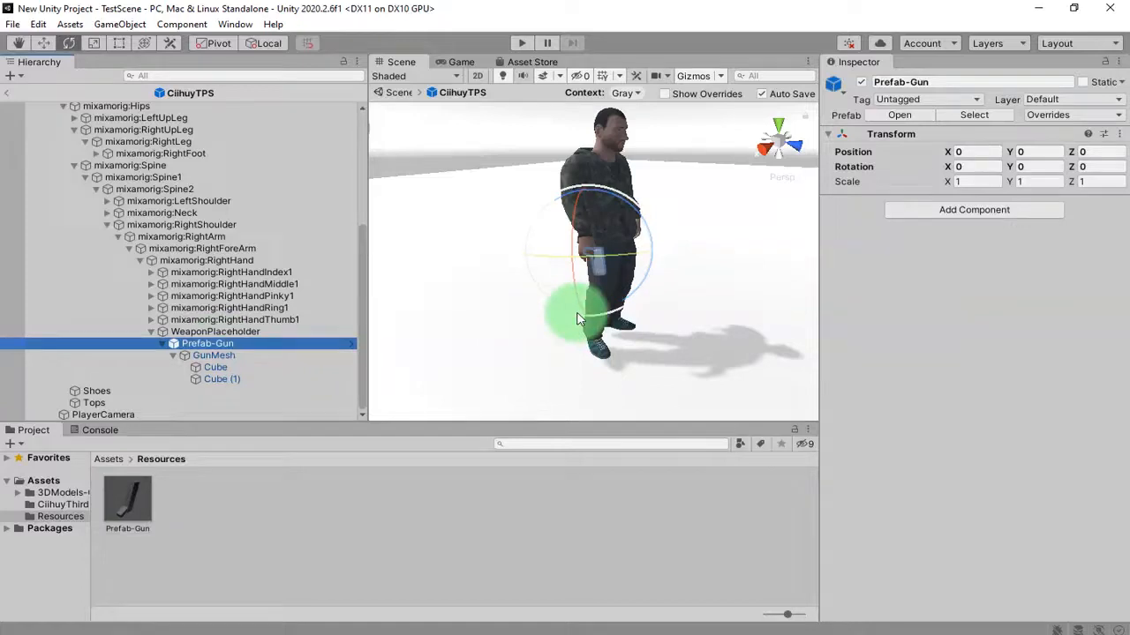
key(Delete)
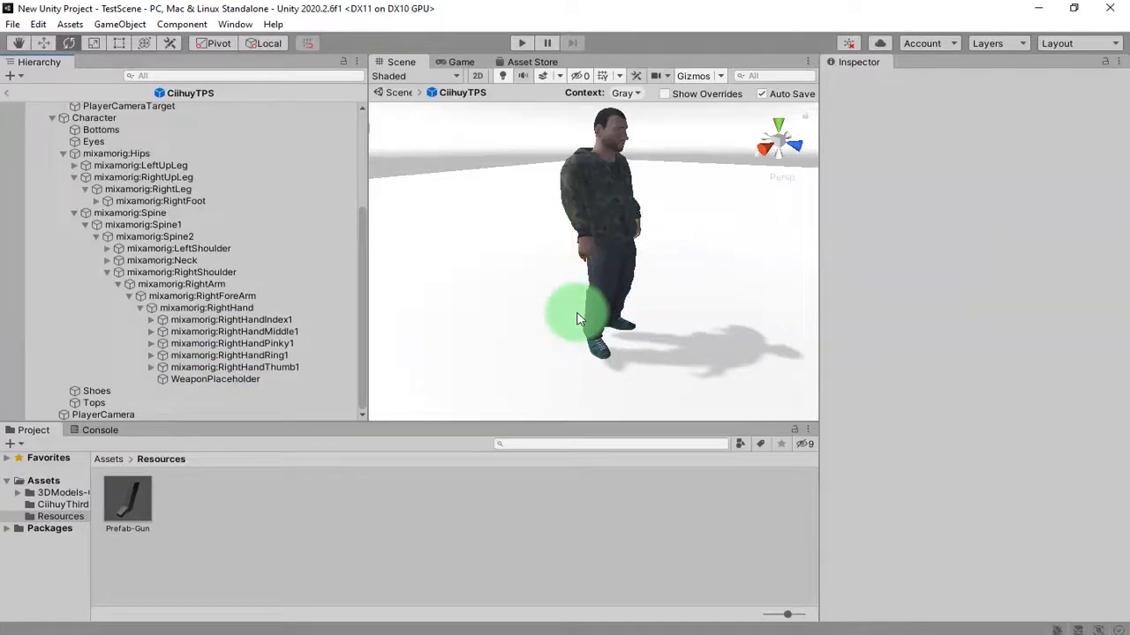
click(7, 92)
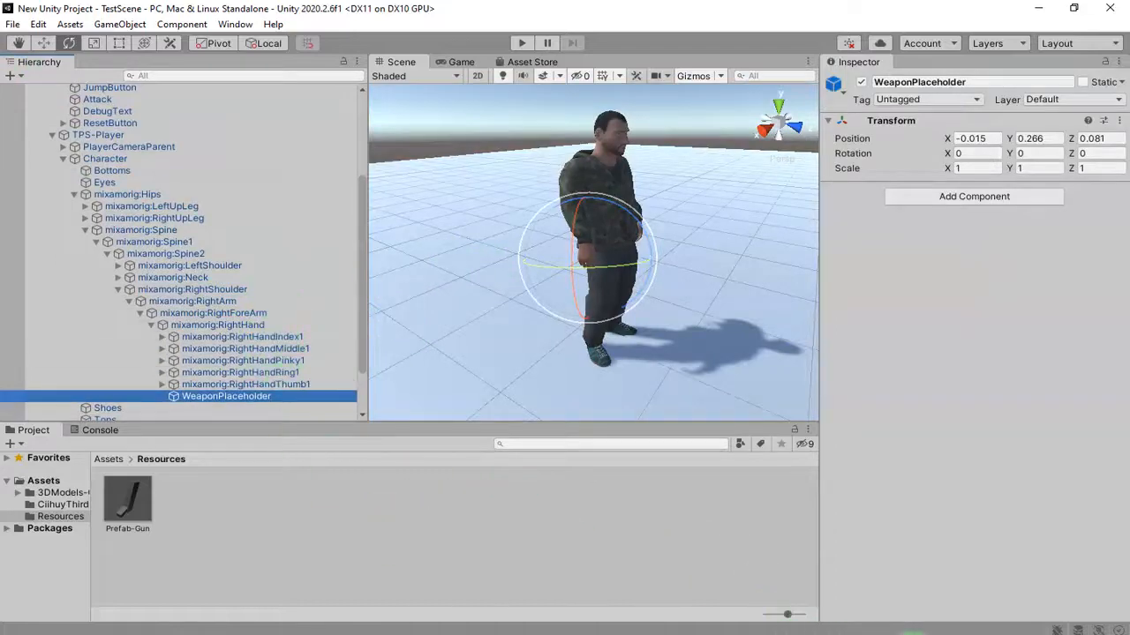
Review the SpawnWeapon code of MyPlayer.cs in Notepad++ and switch back to Unity.
click(898, 634)
click(296, 470)
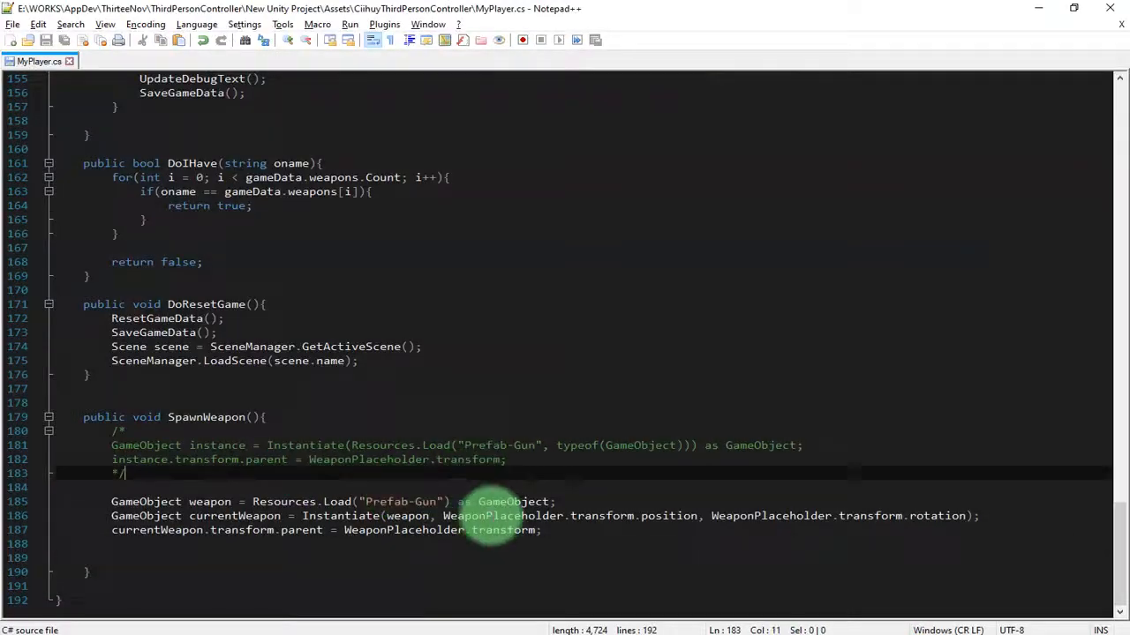
key(alt+Tab)
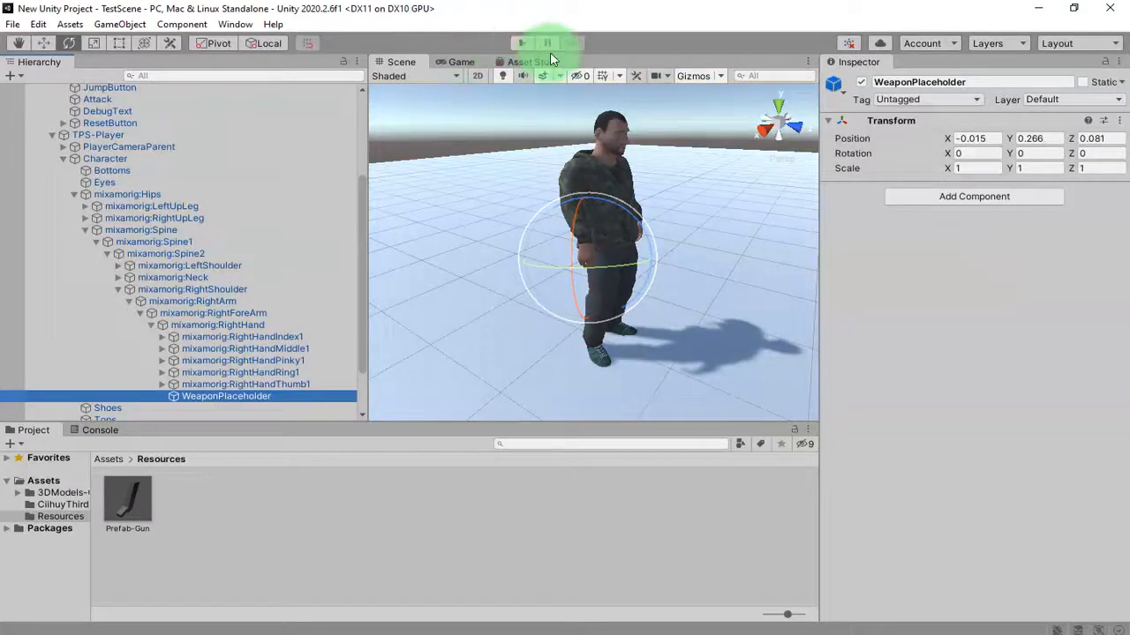
Run the scene and examine the spawned gun in the character's hand from several angles in the Game and Scene views.
mouse_move(602, 288)
alt+mouse_down()
mouse_move(574, 272)
mouse_move(722, 331)
mouse_move(737, 295)
mouse_move(685, 312)
mouse_move(642, 292)
alt+mouse_up()
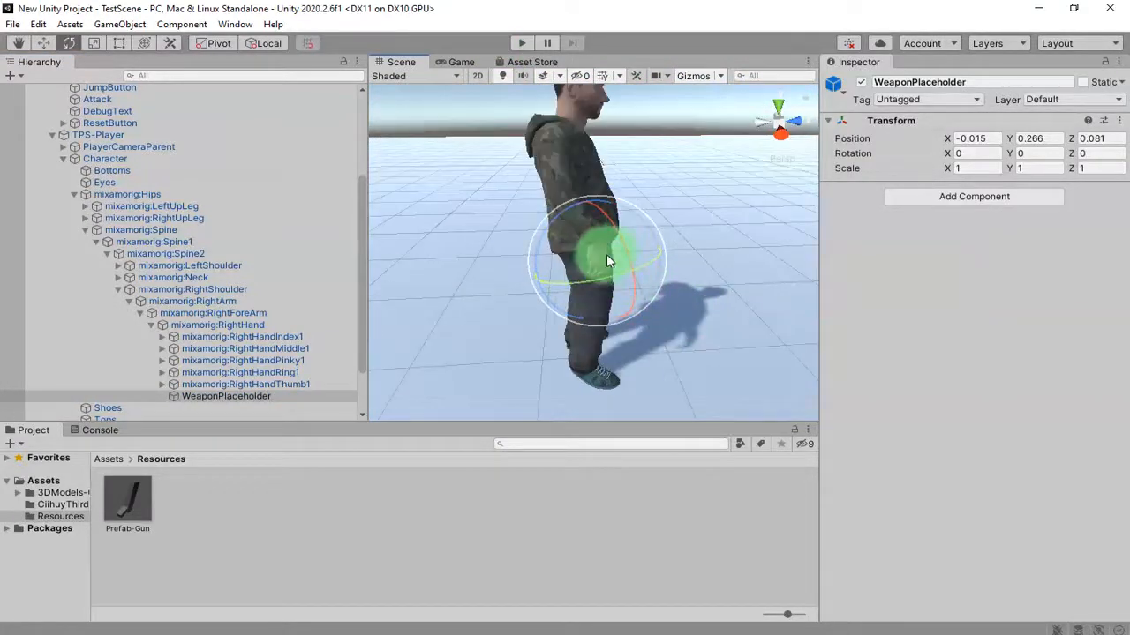
click(524, 44)
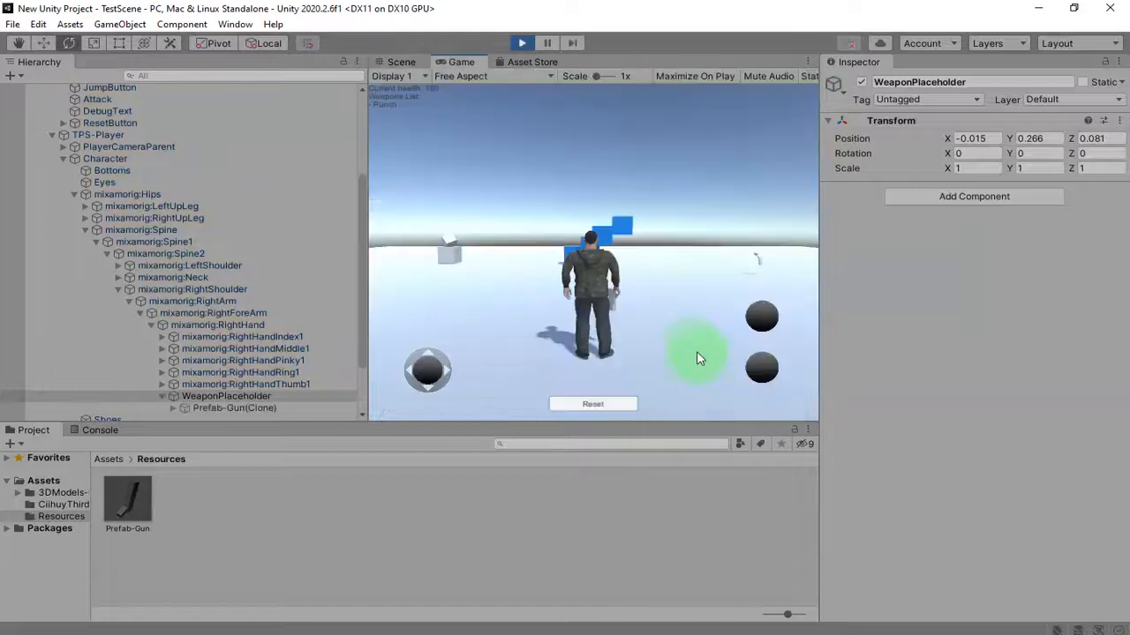
drag(670, 325, 363, 295)
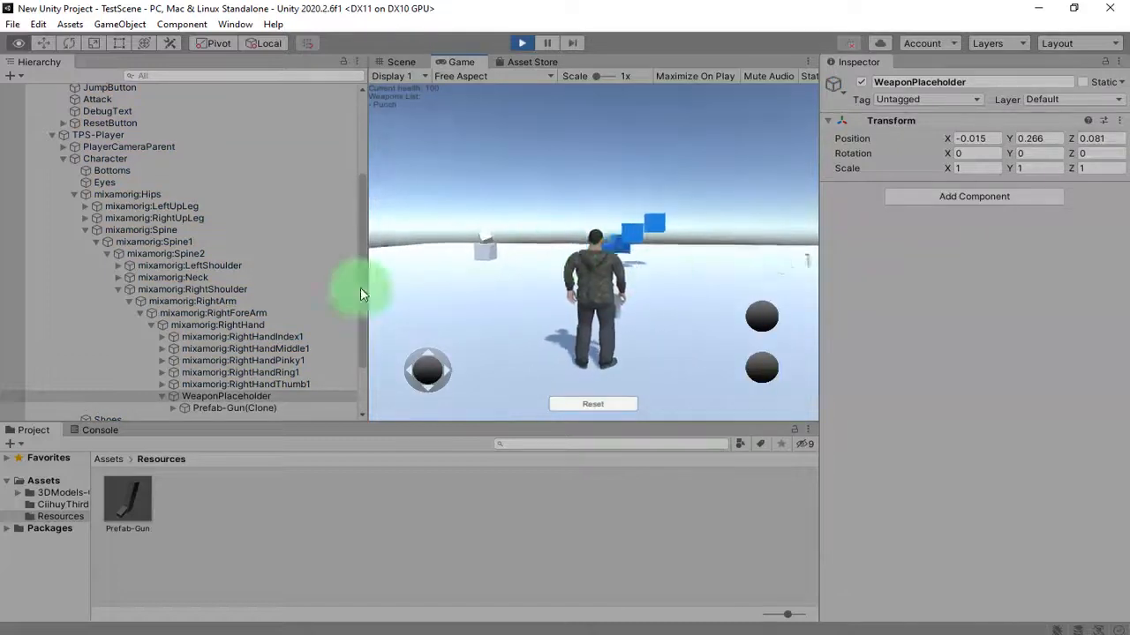
drag(672, 320, 414, 67)
click(413, 66)
alt+drag(680, 338, 587, 301)
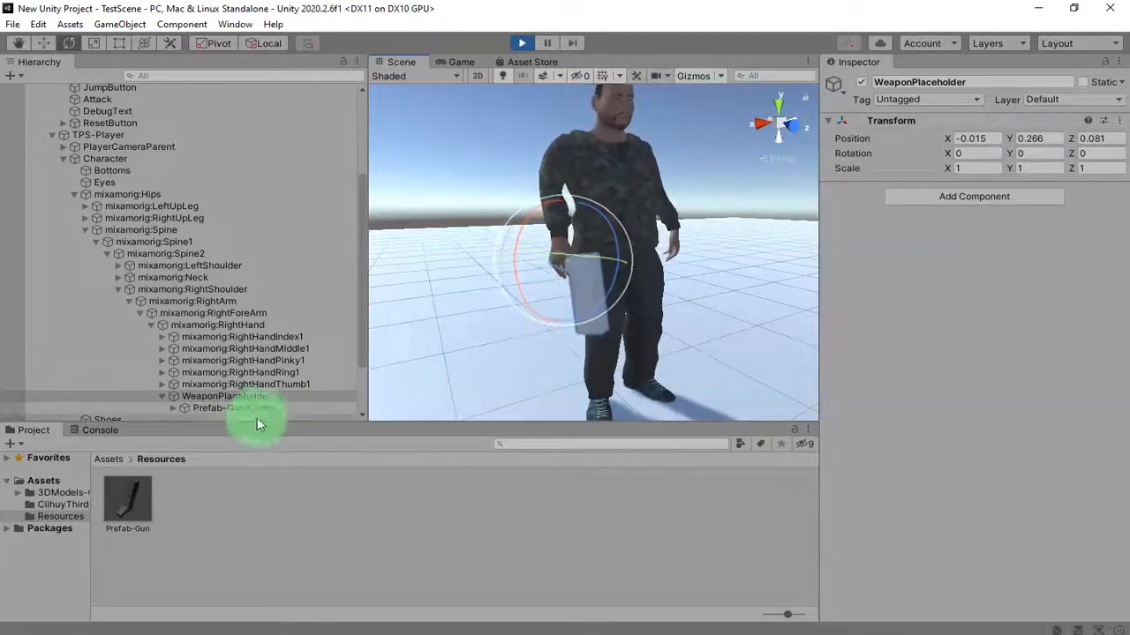
alt+drag(651, 300, 585, 308)
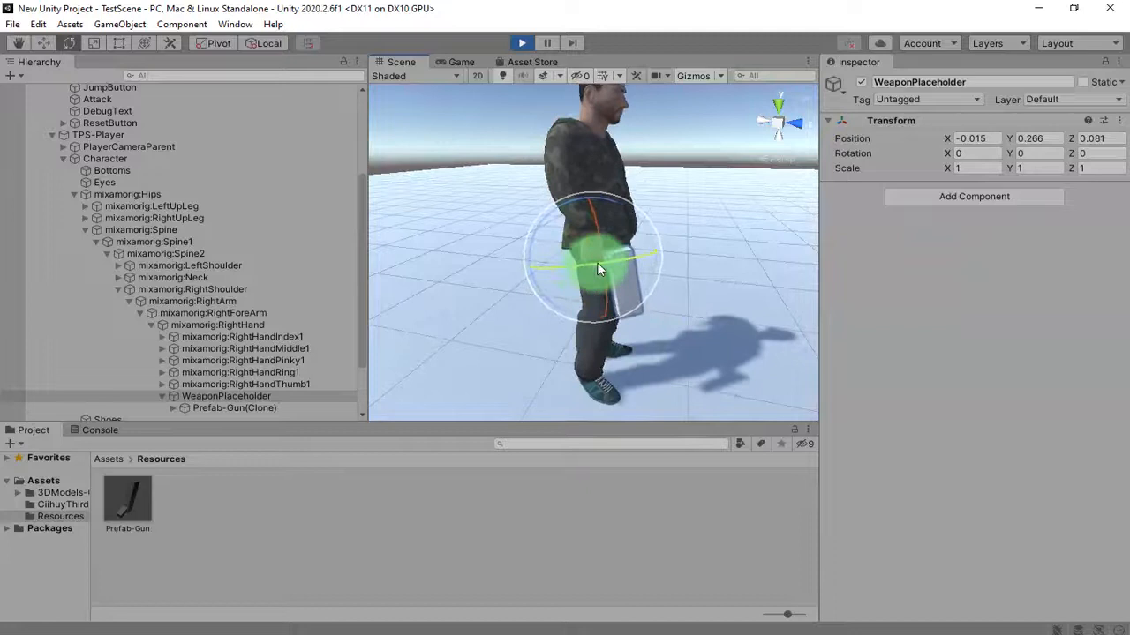
alt+drag(726, 310, 629, 303)
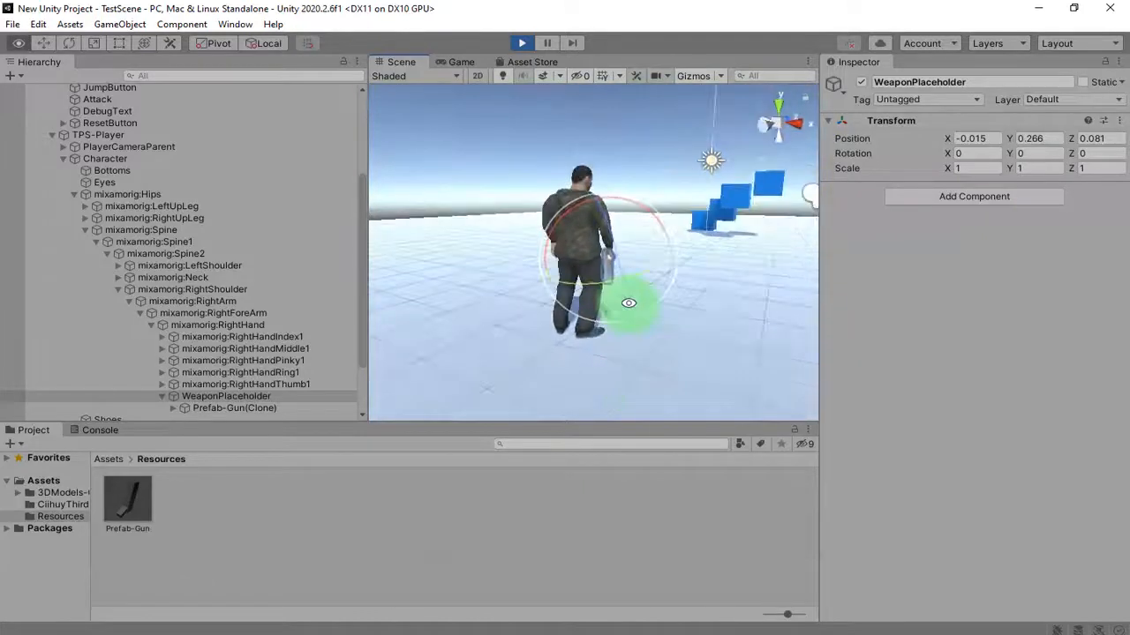
Check the gun from the in-game camera in the Game view and stop the running scene.
click(459, 62)
click(531, 219)
drag(630, 311, 508, 61)
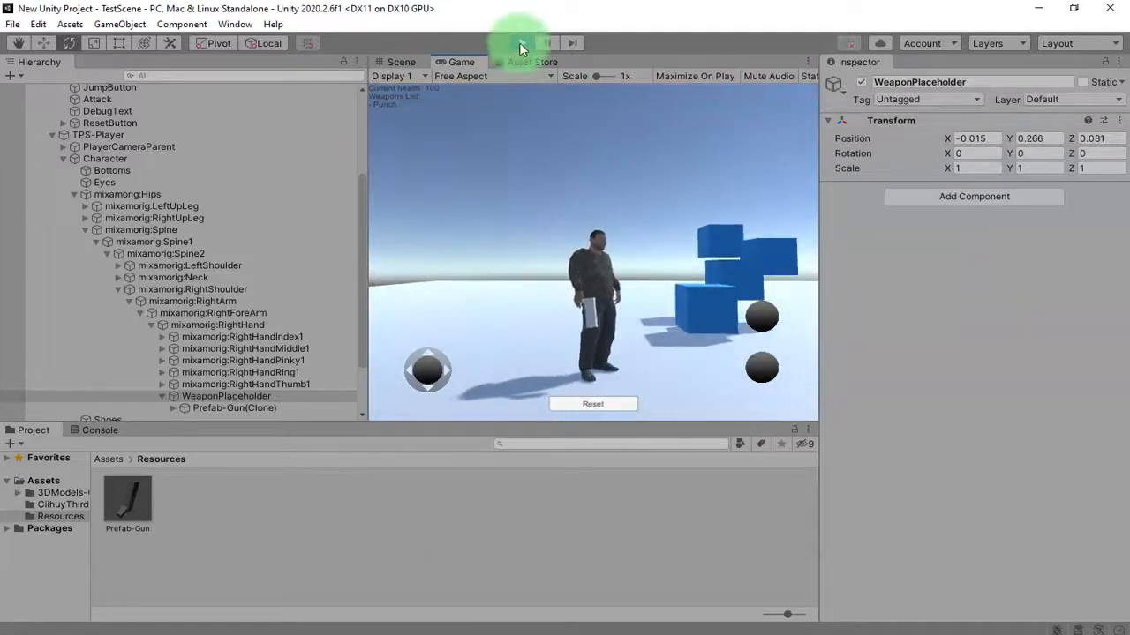
click(521, 43)
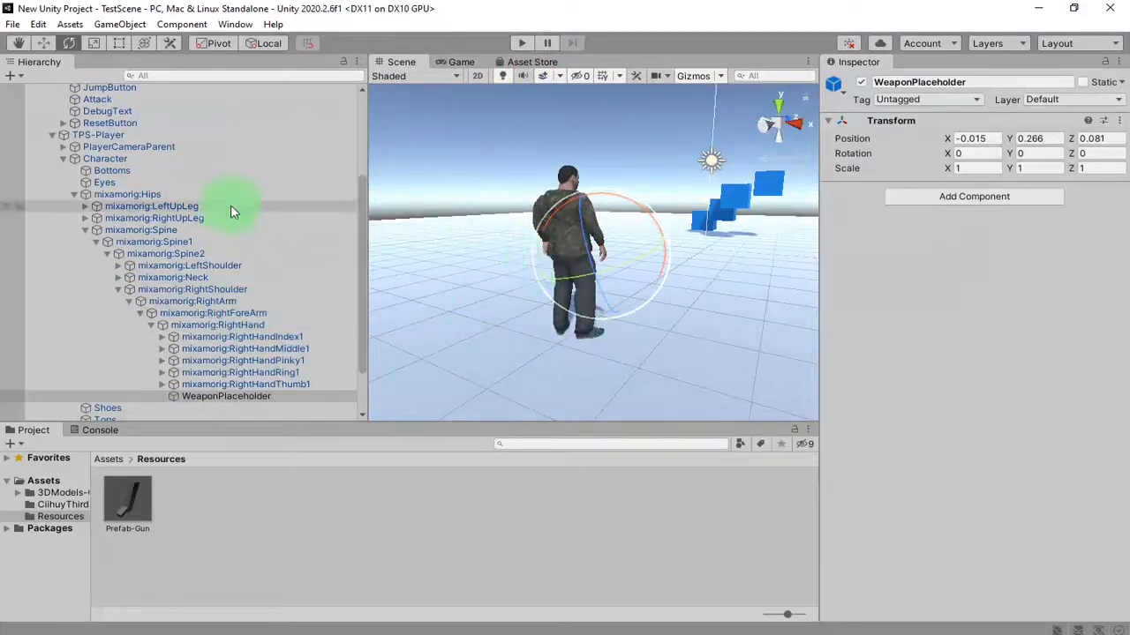
Set the Character object's scale to 1 on X, Y and Z.
scroll(194, 309, up, 3)
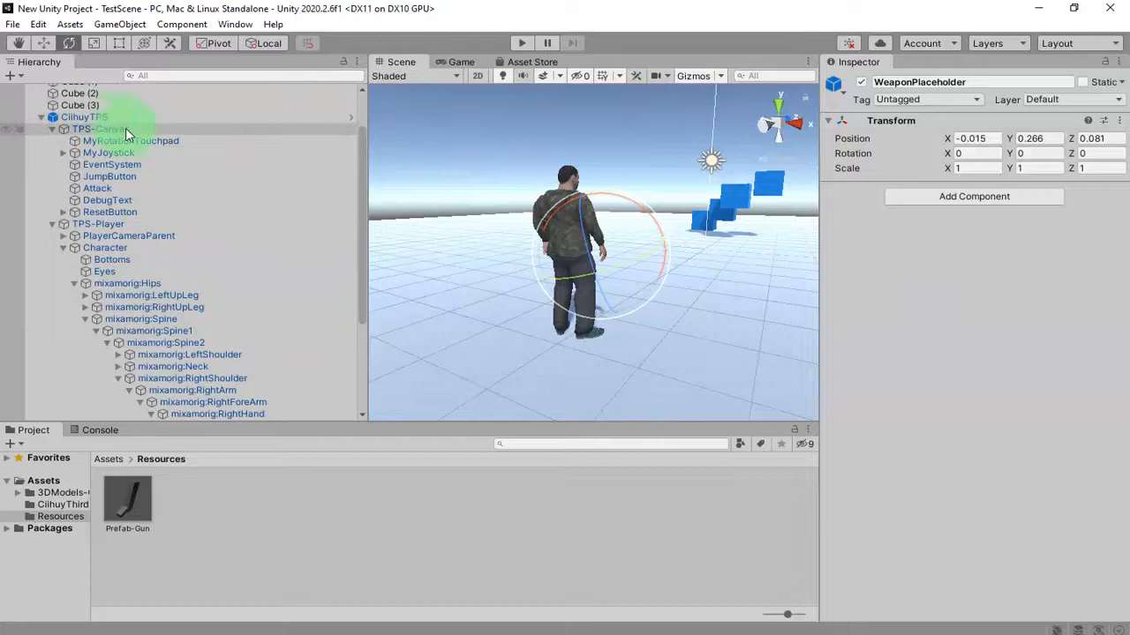
click(119, 249)
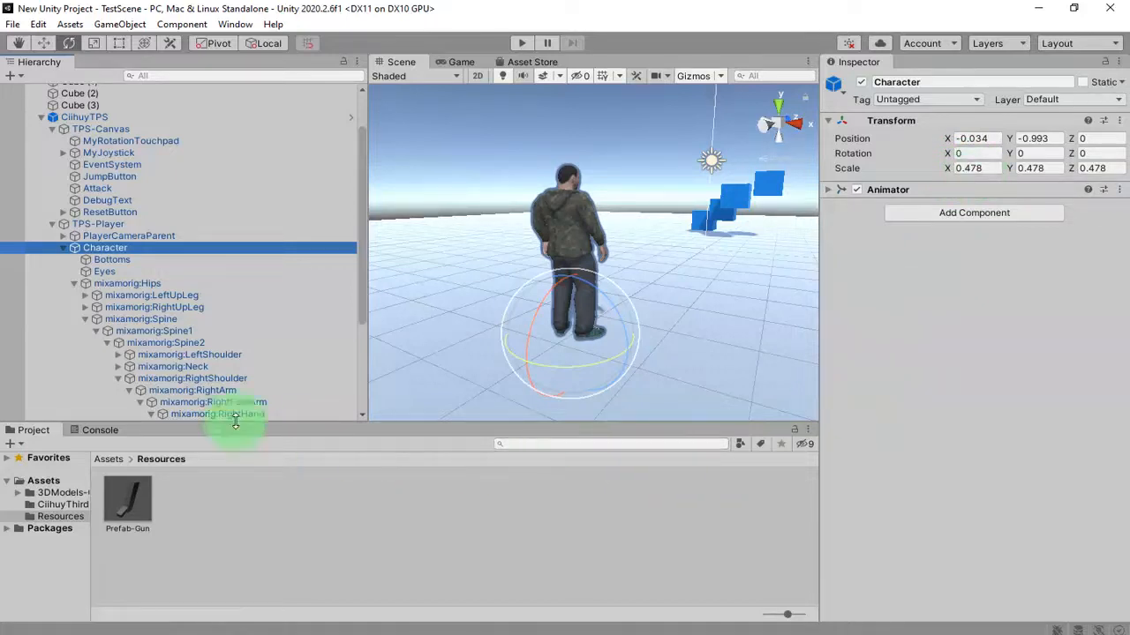
scroll(593, 277, down, 3)
alt+drag(715, 295, 640, 324)
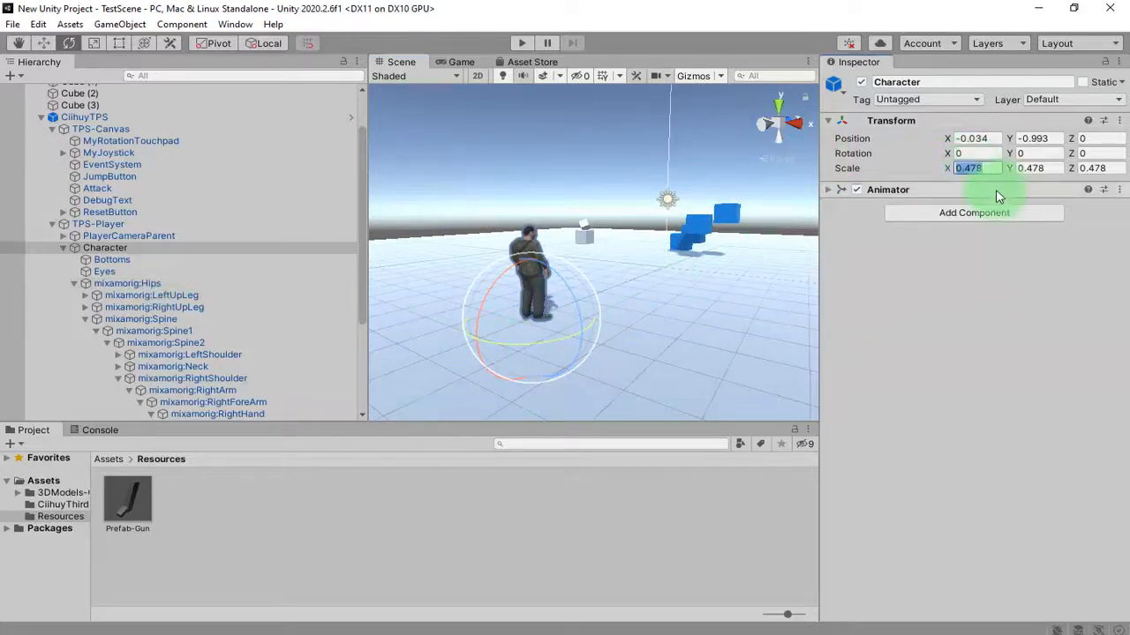
text(1)
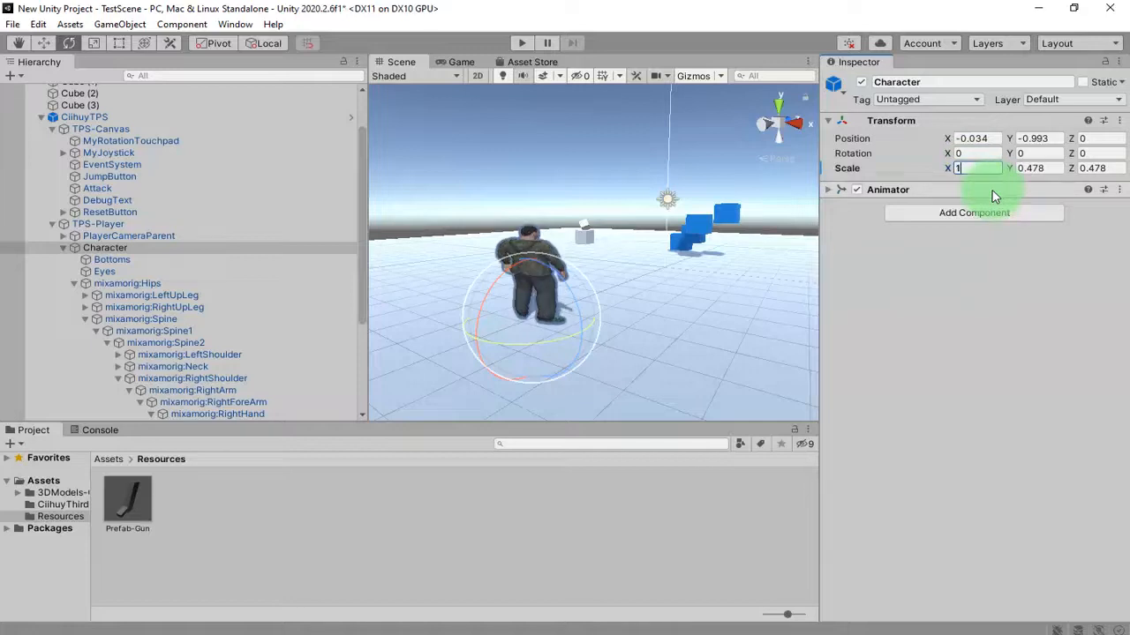
text(11)
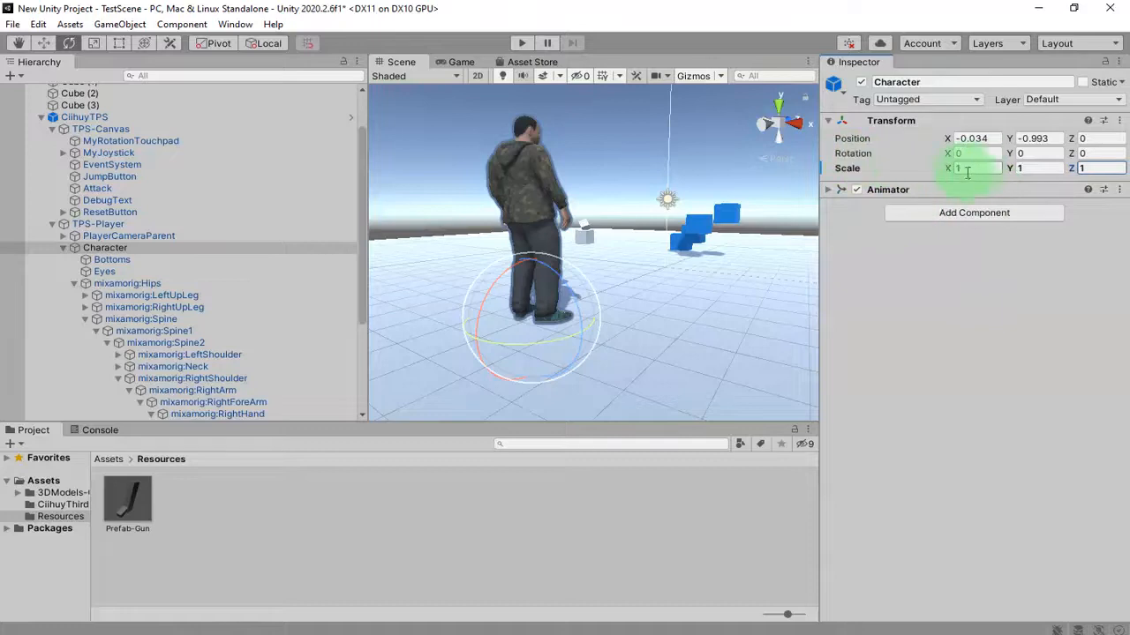
Check the rescaled character in the scene and apply all CiihuyTPS overrides to its prefab.
alt+drag(666, 357, 752, 258)
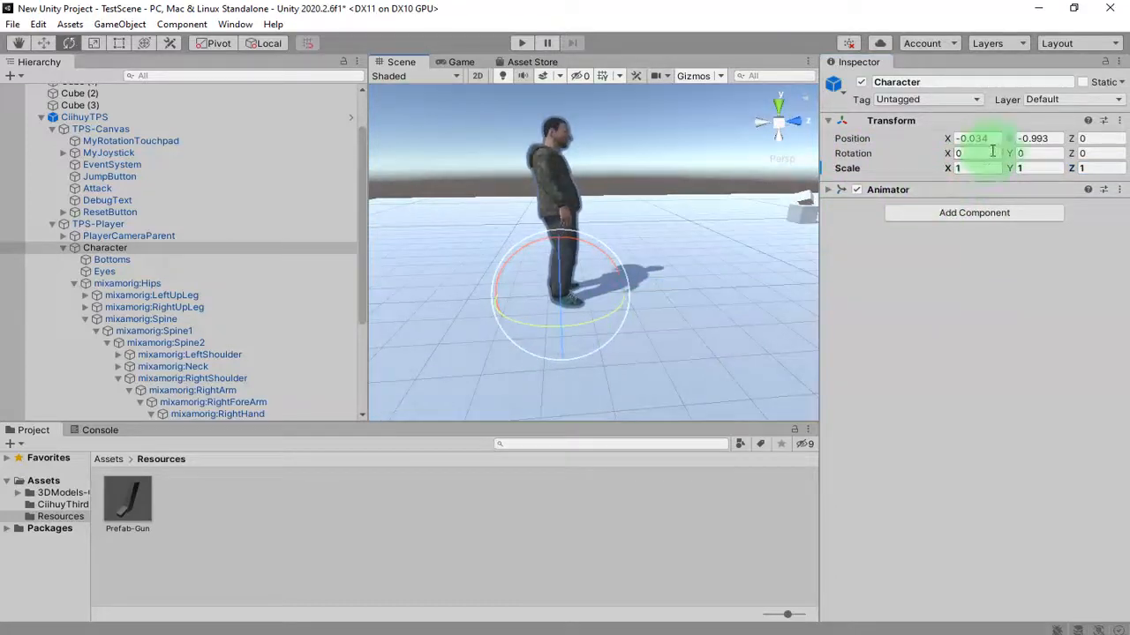
alt+drag(615, 319, 684, 262)
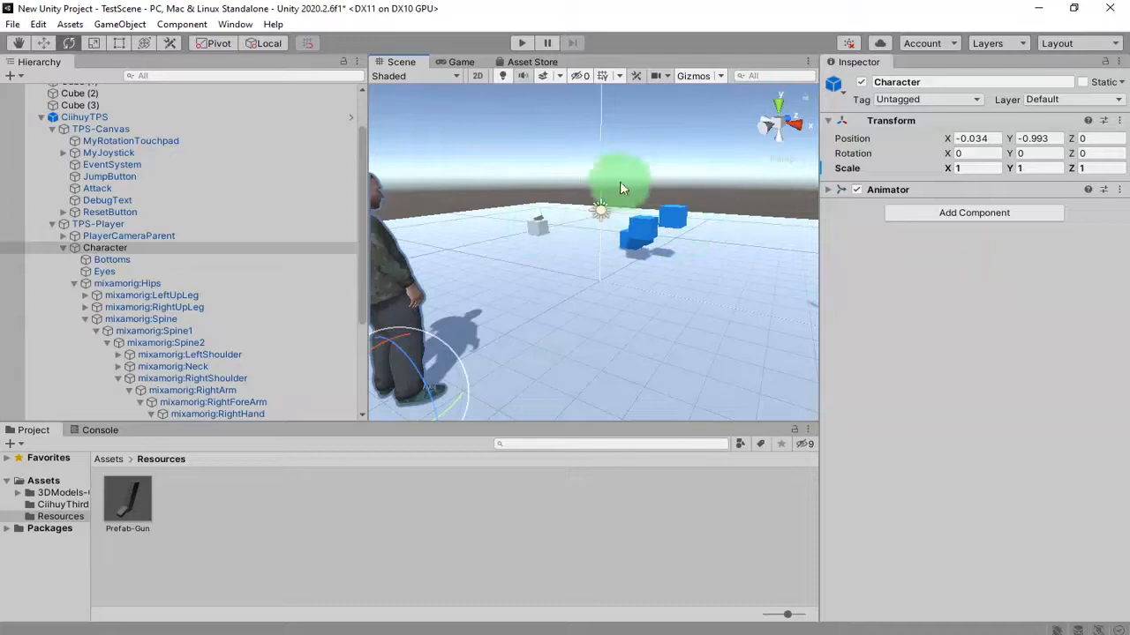
scroll(583, 331, down, 3)
alt+drag(626, 334, 666, 323)
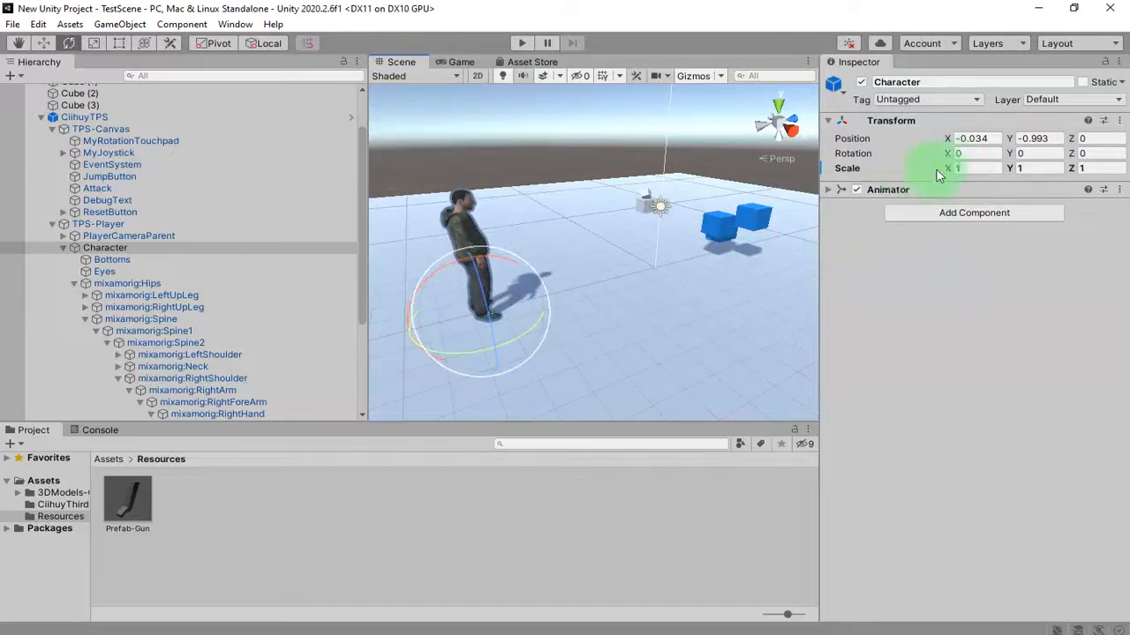
click(142, 117)
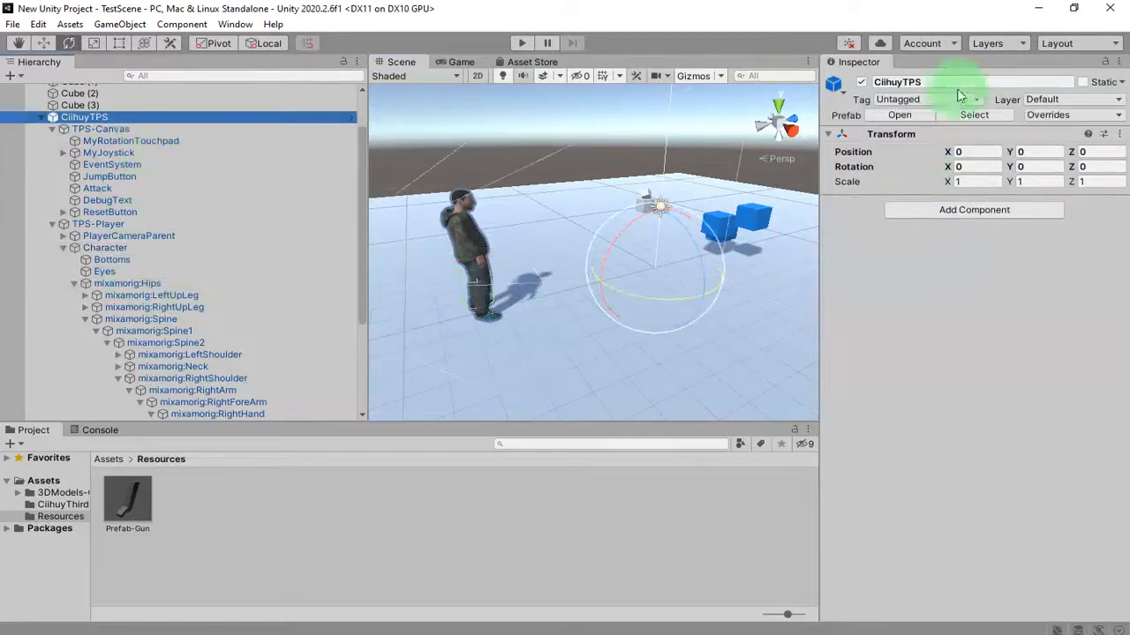
click(1102, 117)
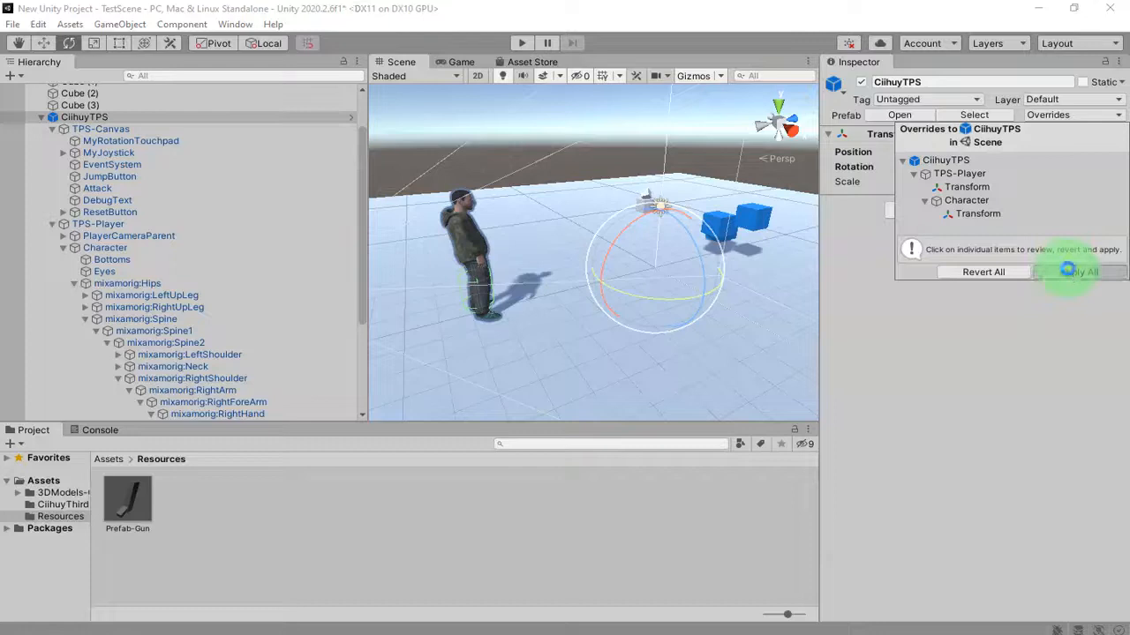
click(1070, 273)
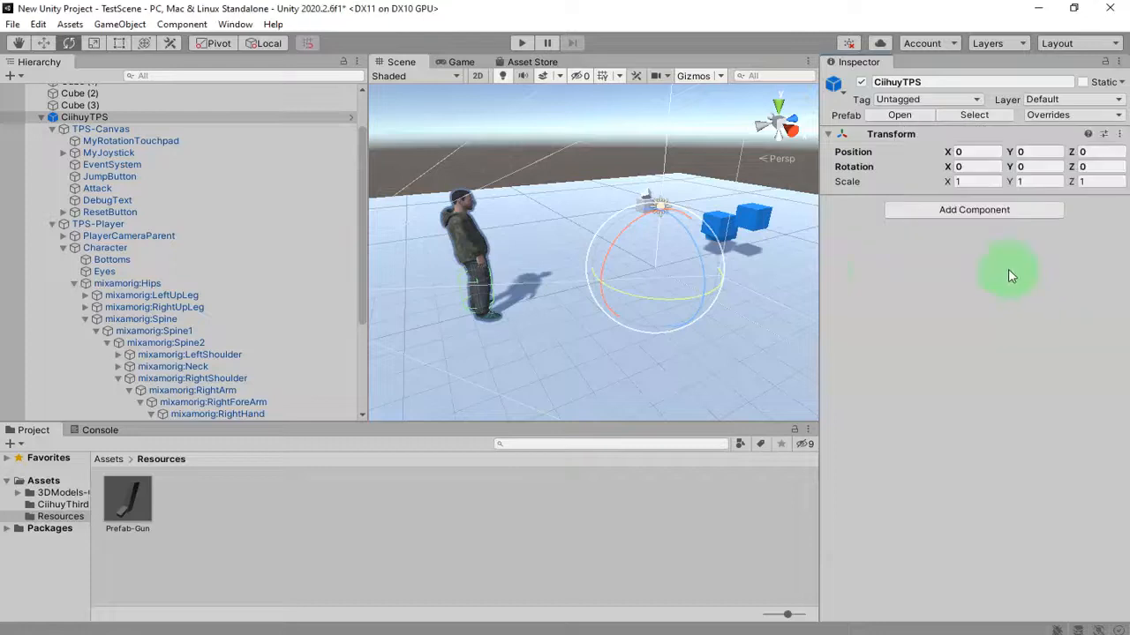
Play-test the rescaled character with its gun using the camera rotation and the lower on-screen action control, and stop the scene.
click(523, 44)
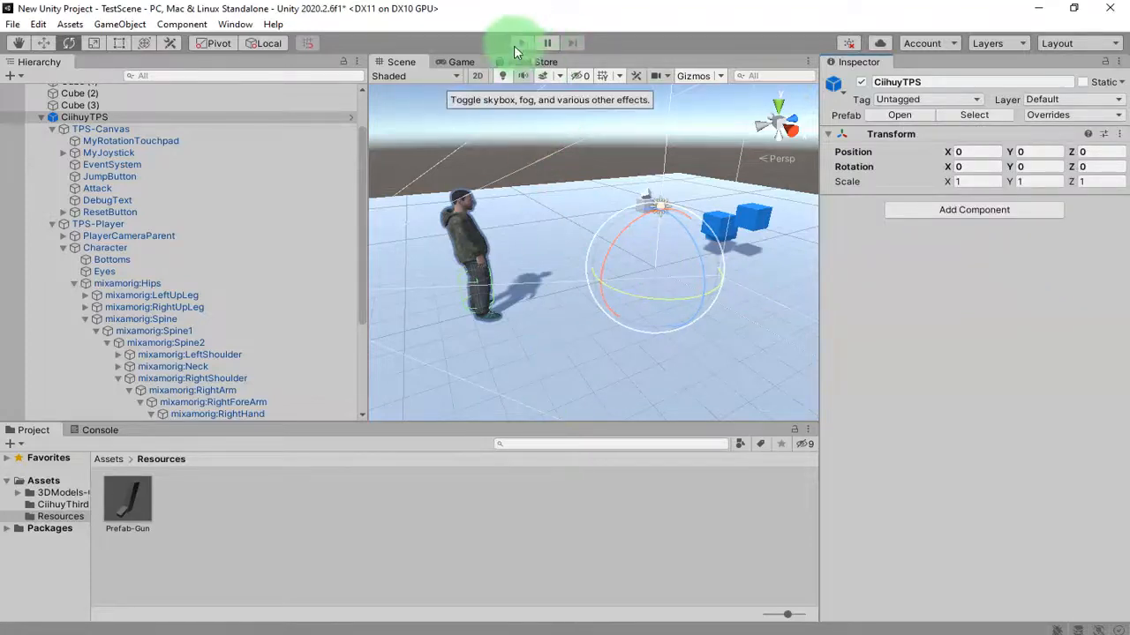
click(503, 277)
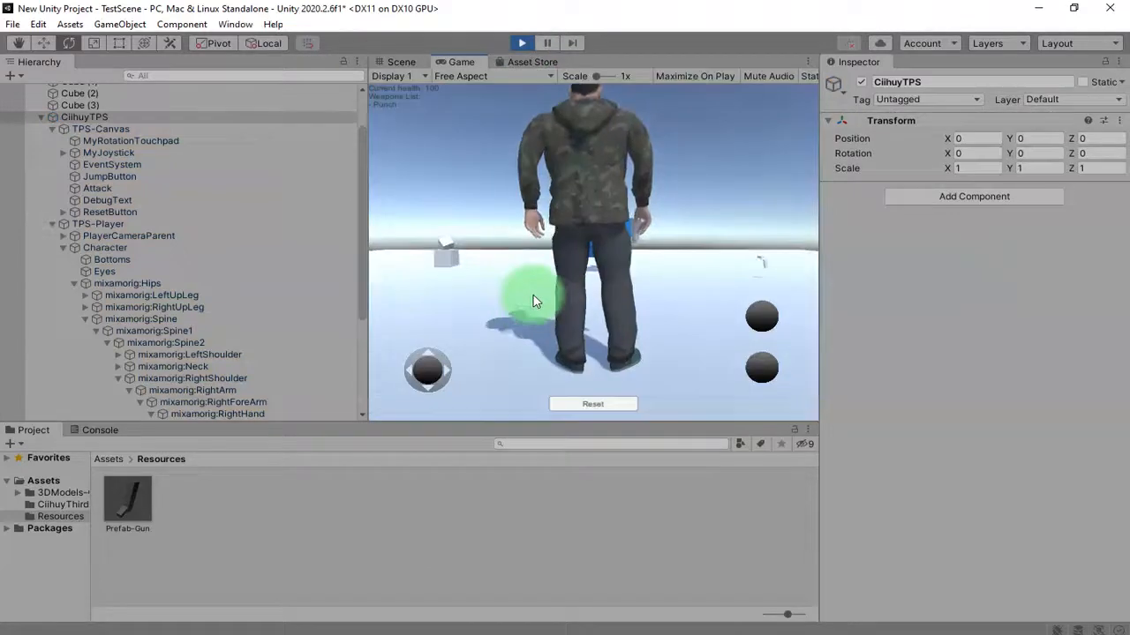
mouse_move(477, 300)
mouse_down()
mouse_move(680, 252)
mouse_move(588, 280)
mouse_move(573, 239)
mouse_move(580, 246)
mouse_move(608, 224)
mouse_move(605, 236)
mouse_move(574, 234)
mouse_move(587, 248)
mouse_move(561, 245)
mouse_move(599, 253)
mouse_move(594, 238)
mouse_move(643, 263)
mouse_move(518, 283)
mouse_move(534, 199)
mouse_move(809, 250)
mouse_move(645, 247)
mouse_move(666, 261)
mouse_move(574, 235)
mouse_move(657, 226)
mouse_move(643, 313)
mouse_move(673, 334)
mouse_move(706, 297)
mouse_move(591, 249)
mouse_move(586, 273)
mouse_up()
click(764, 362)
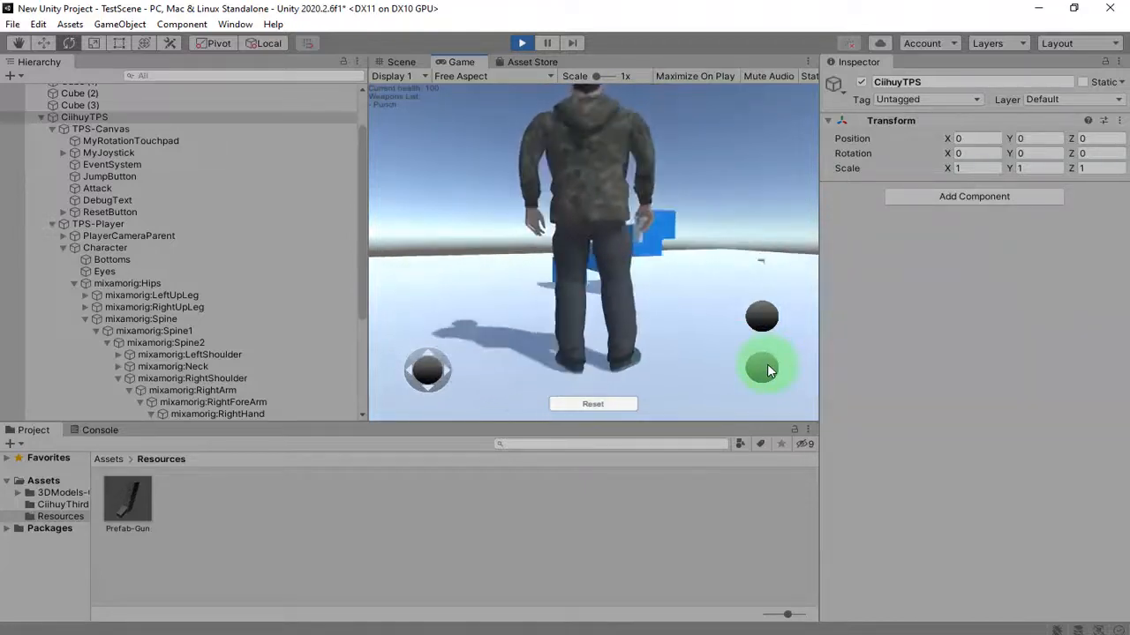
mouse_move(767, 364)
mouse_down()
mouse_move(676, 241)
mouse_move(403, 290)
mouse_move(596, 267)
mouse_move(704, 222)
mouse_move(668, 169)
mouse_move(657, 180)
mouse_move(729, 300)
mouse_move(754, 371)
mouse_move(688, 315)
mouse_move(601, 283)
mouse_move(789, 383)
mouse_move(763, 368)
mouse_up()
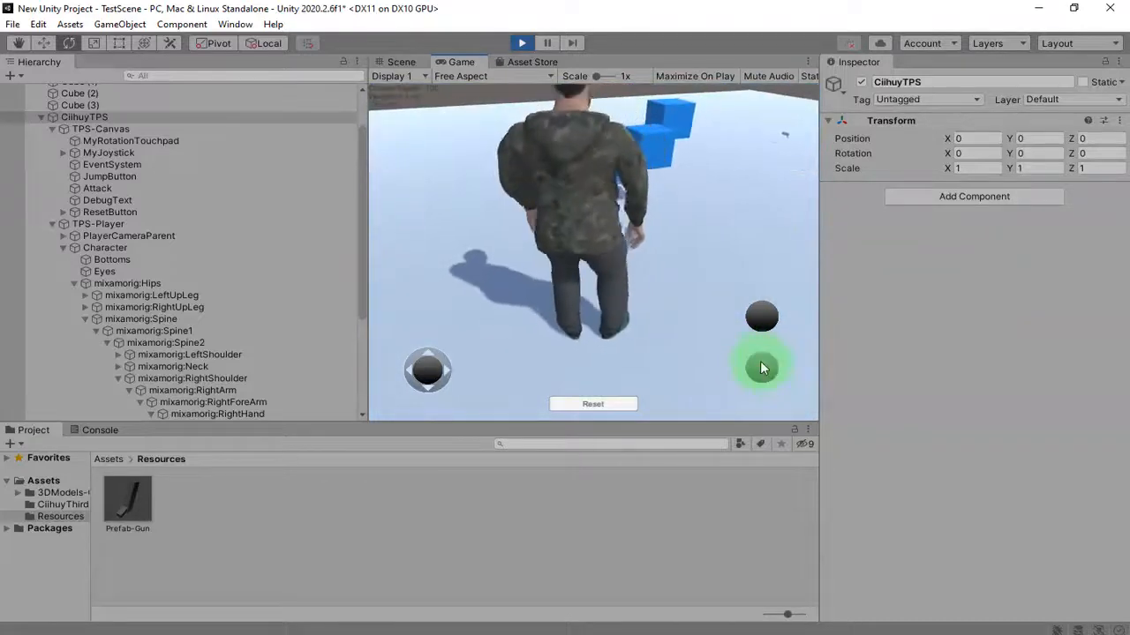
click(763, 368)
drag(764, 368, 656, 245)
click(522, 43)
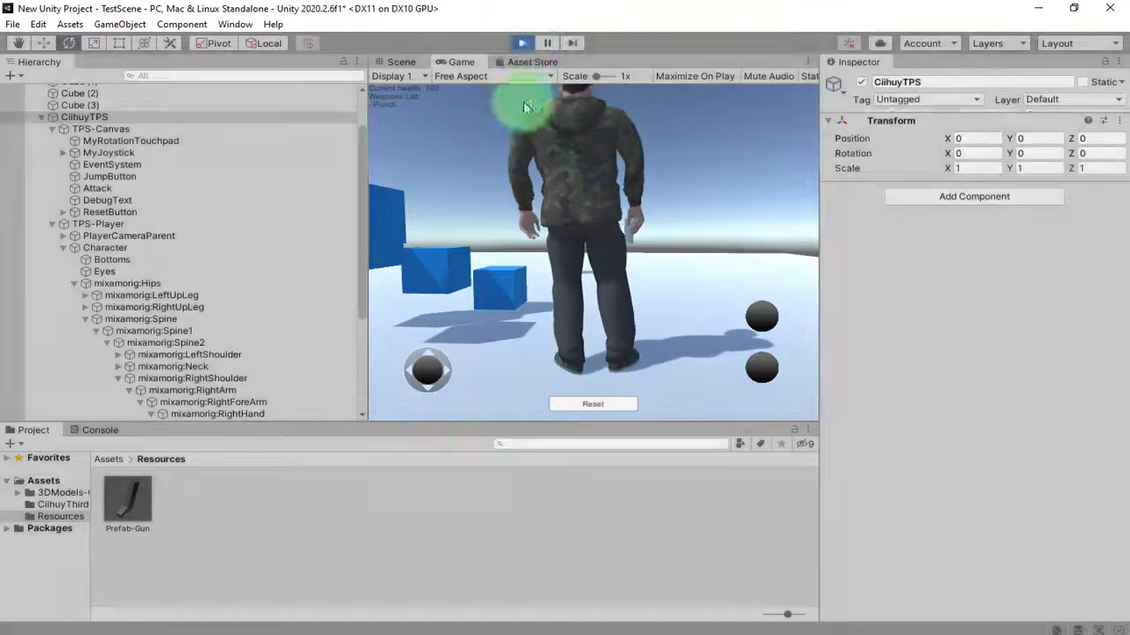
Open the Prefab-Gun asset from Resources to inspect the gun's offset, and return to the scene.
click(284, 575)
click(279, 533)
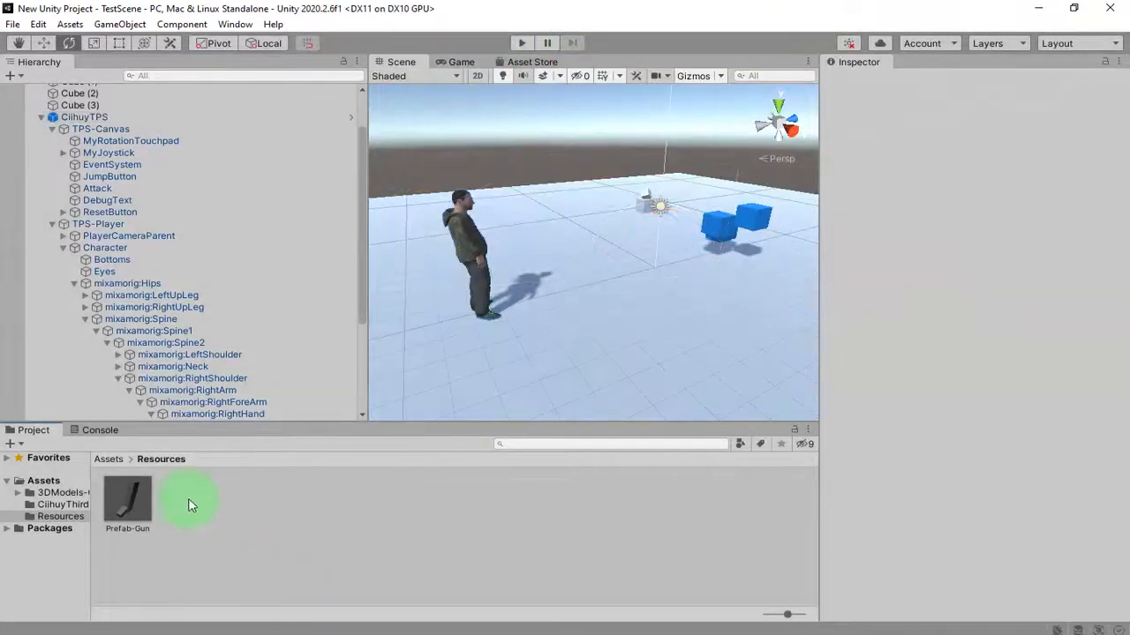
double_click(139, 503)
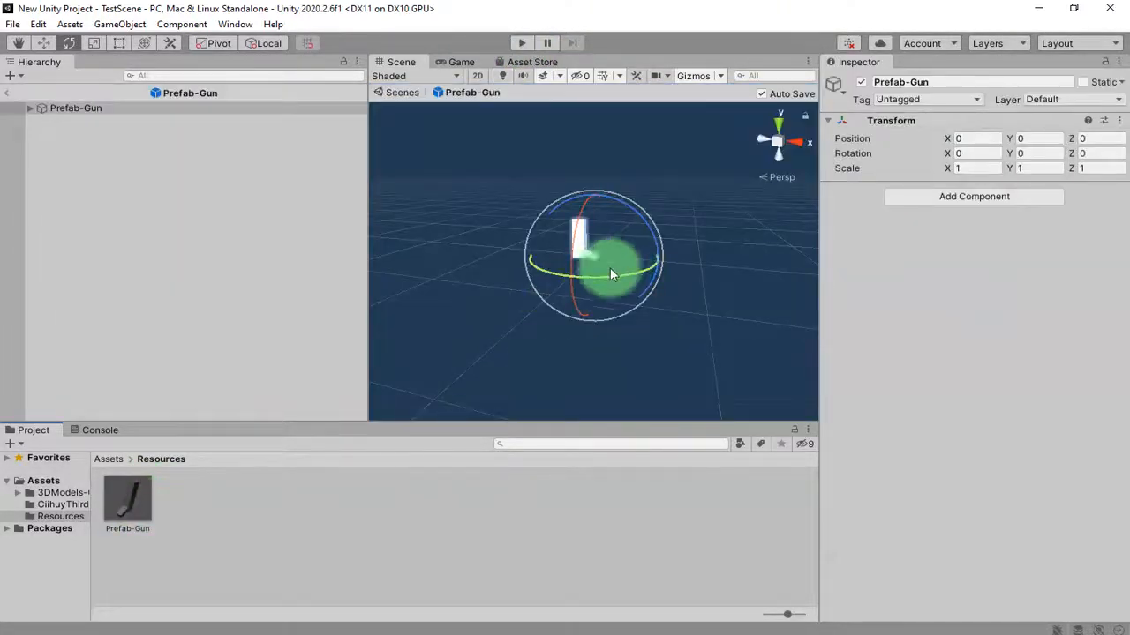
click(7, 94)
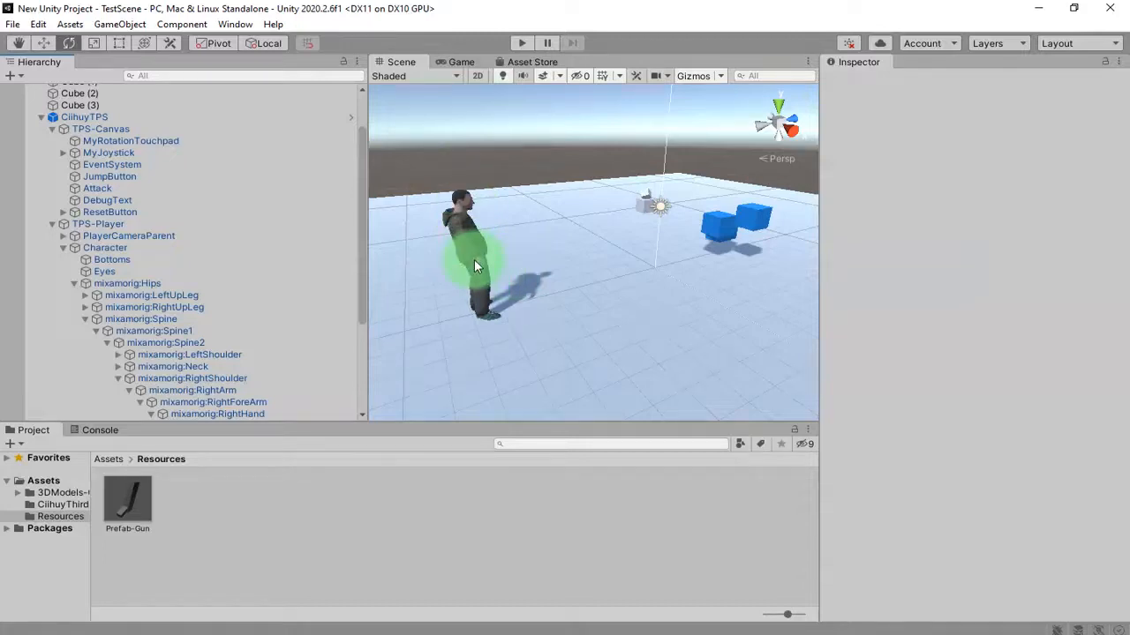
Switch to MyPlayer.cs in Notepad++, delete the commented-out block and an extra blank line in SpawnWeapon, and save.
key(alt+Tab)
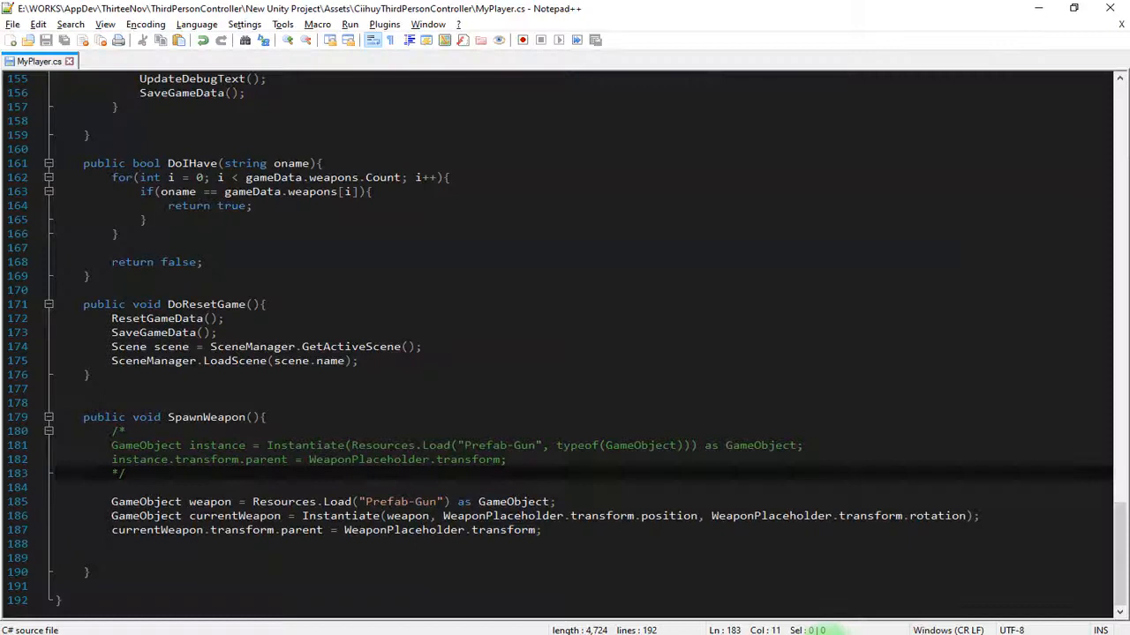
click(303, 445)
double_click(190, 417)
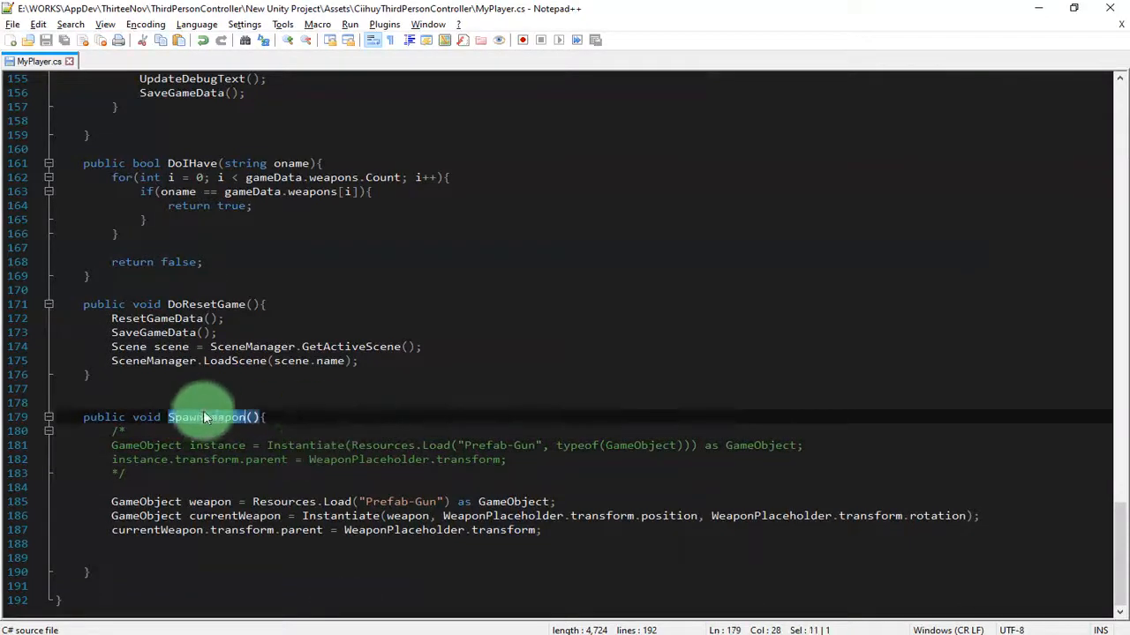
drag(22, 473, 17, 433)
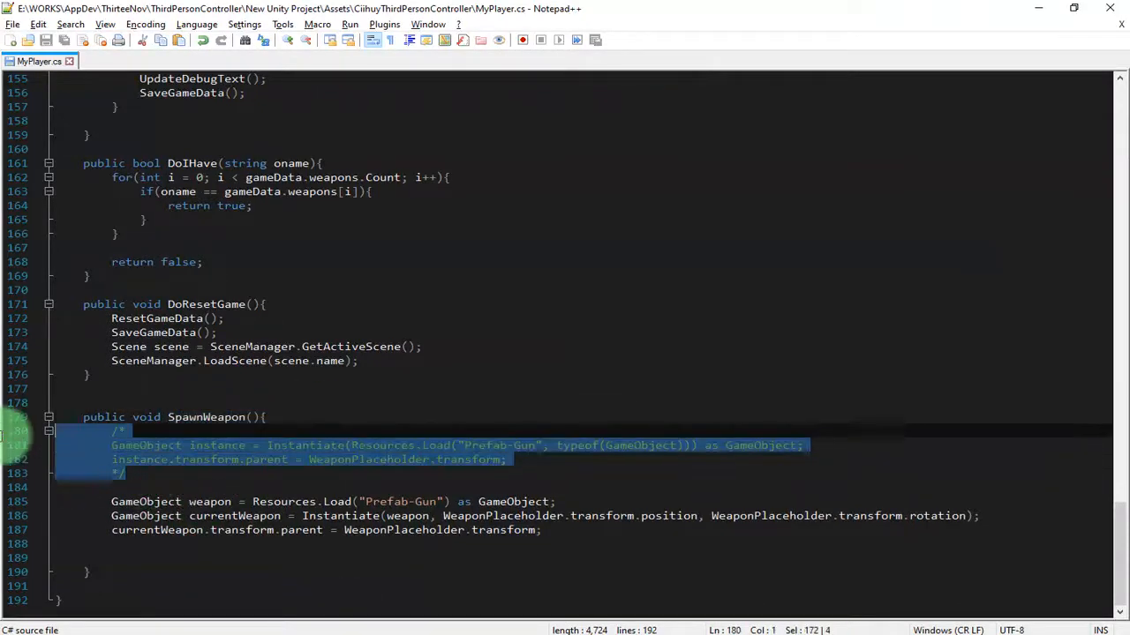
key(Delete)
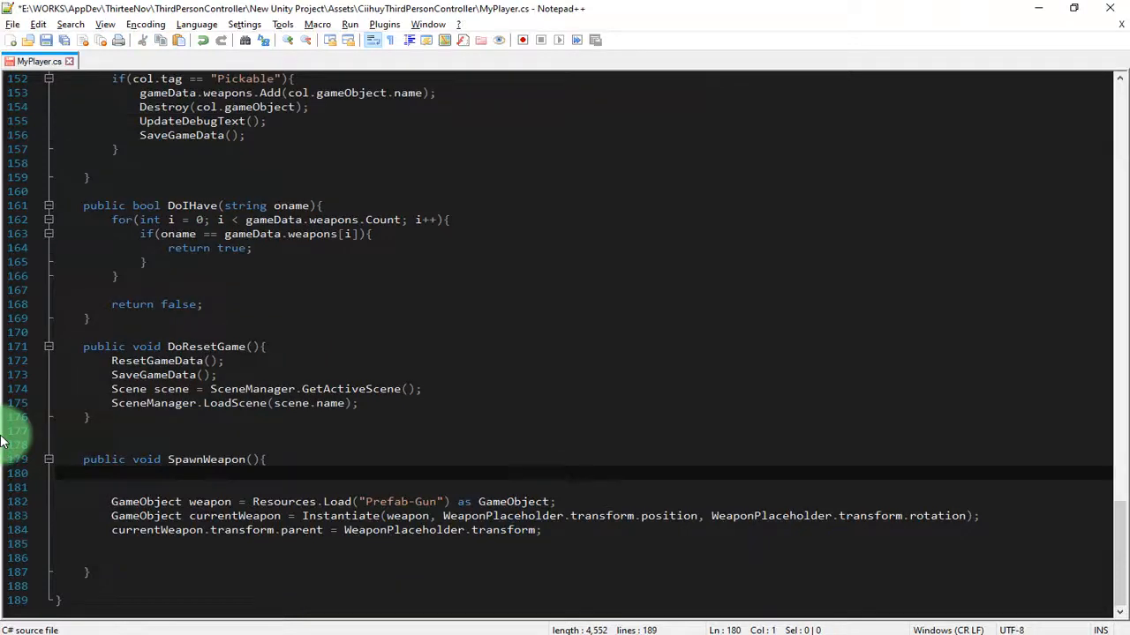
key(Delete)
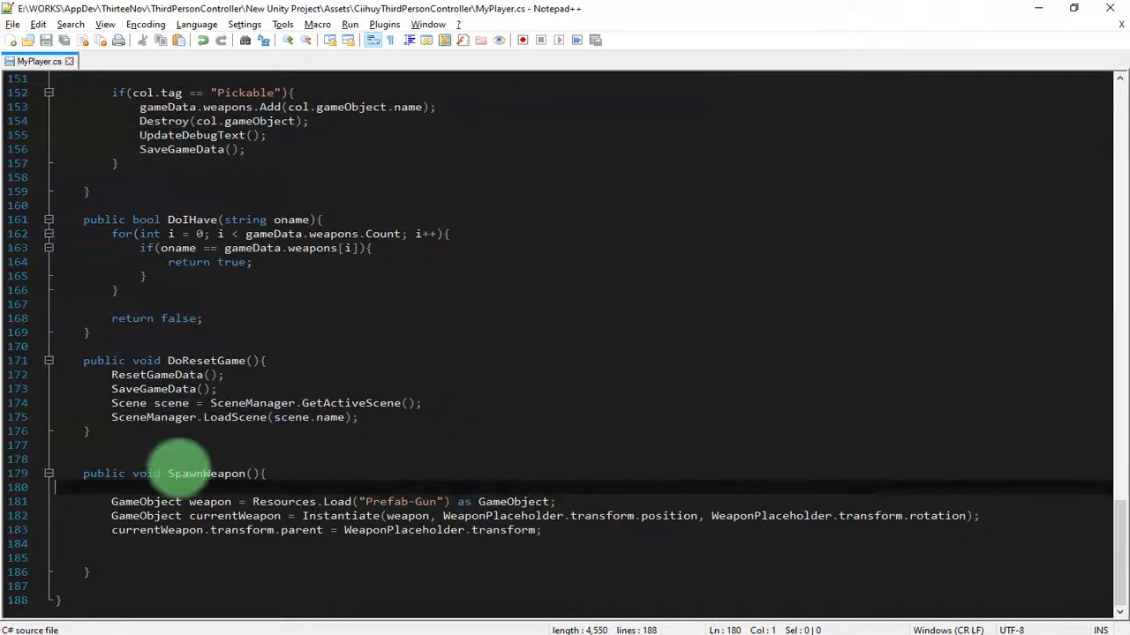
Remove the SpawnWeapon(); call from the end of the Start method and save the script.
double_click(208, 474)
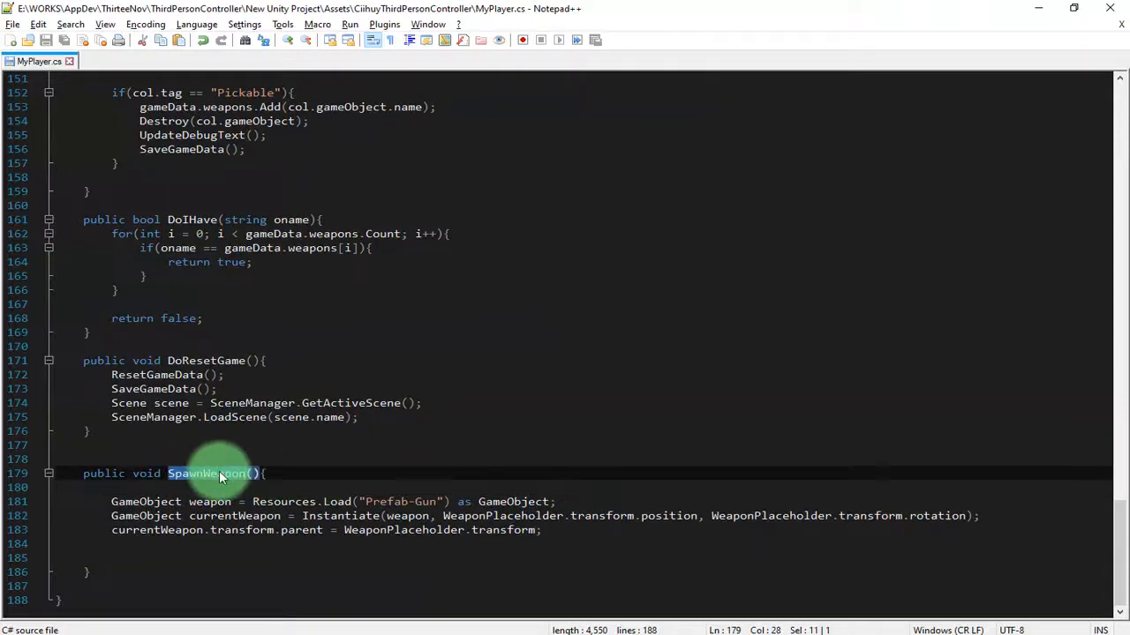
scroll(305, 486, up, 20)
scroll(348, 439, up, 19)
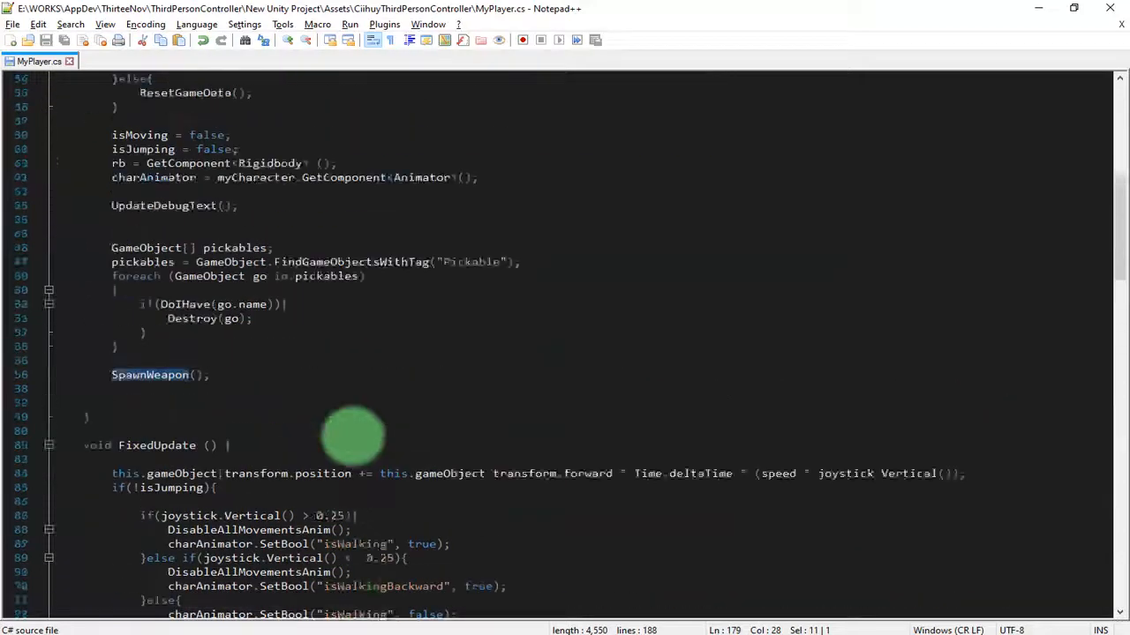
scroll(371, 398, down, 5)
click(146, 374)
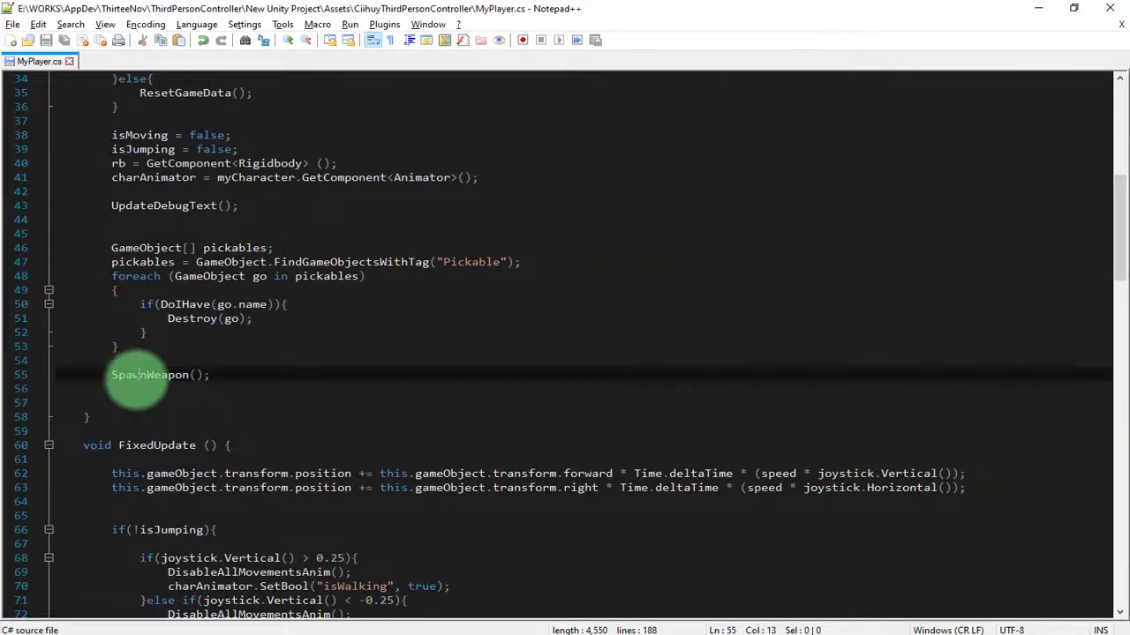
click(248, 374)
scroll(220, 353, up, 4)
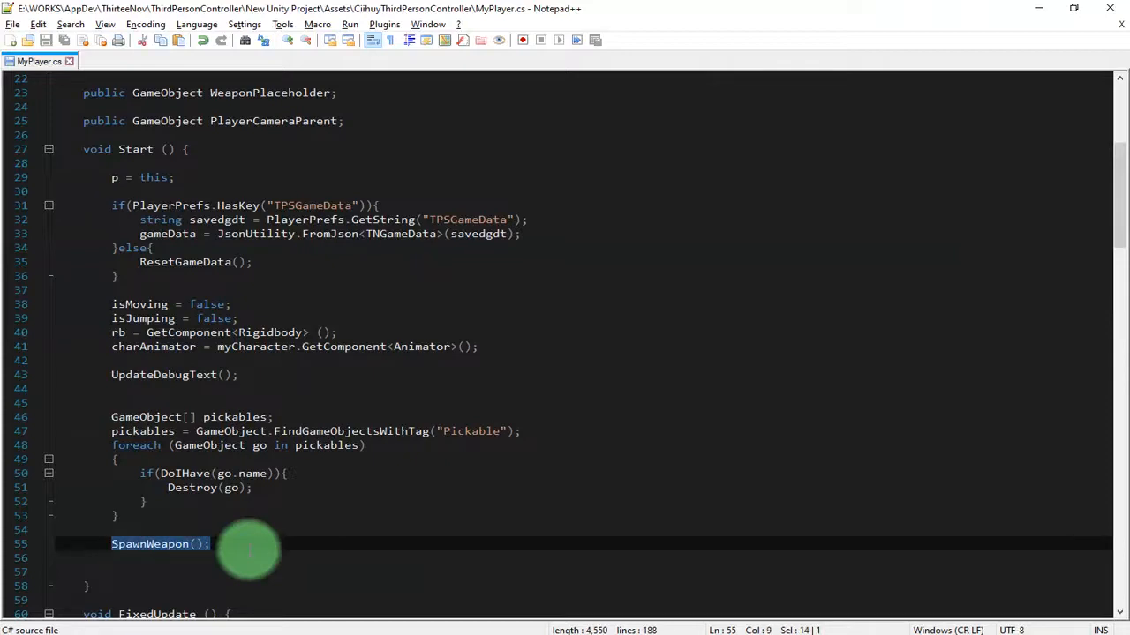
key(Delete)
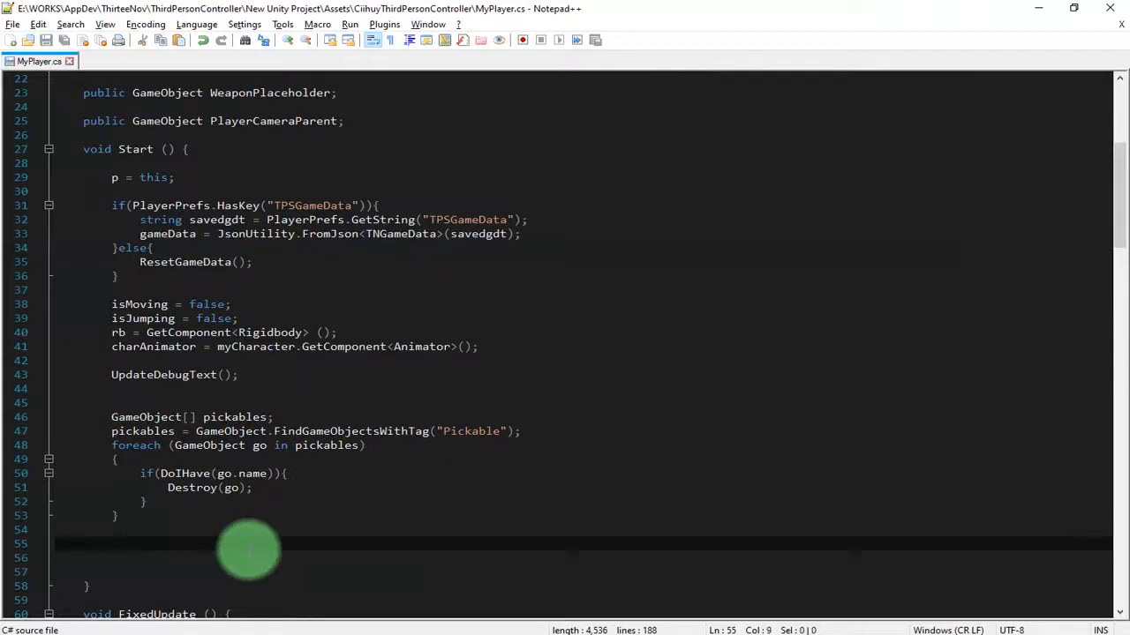
Review the script's methods from Start to SpawnWeapon to find where picking up a weapon is handled.
scroll(391, 492, up, 4)
scroll(391, 492, down, 8)
scroll(378, 508, down, 12)
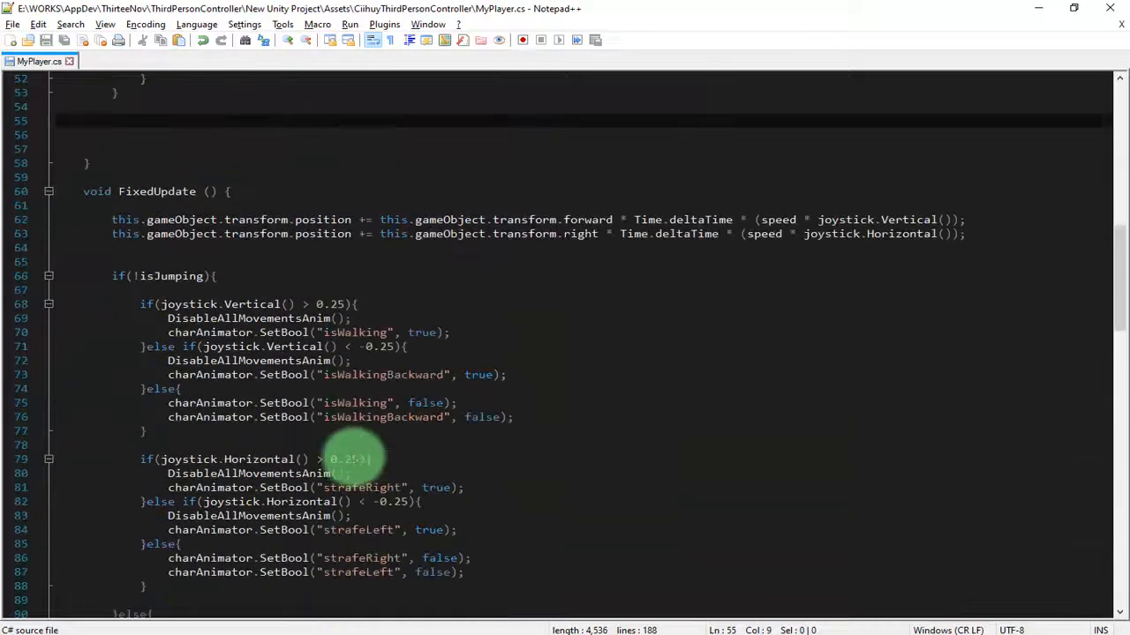
scroll(334, 458, down, 20)
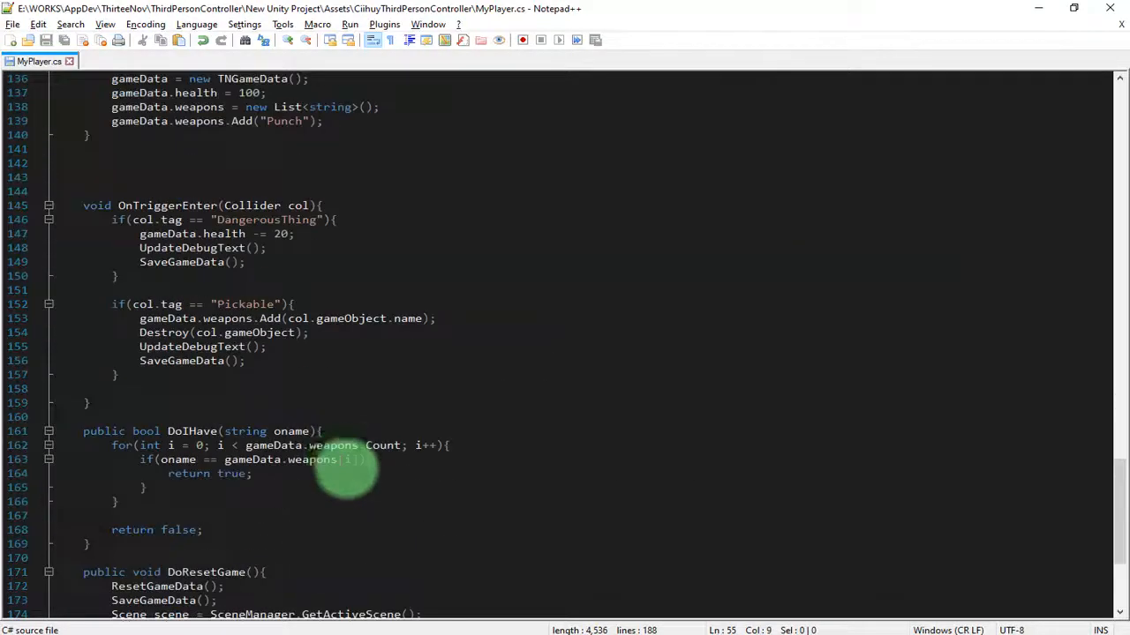
double_click(207, 474)
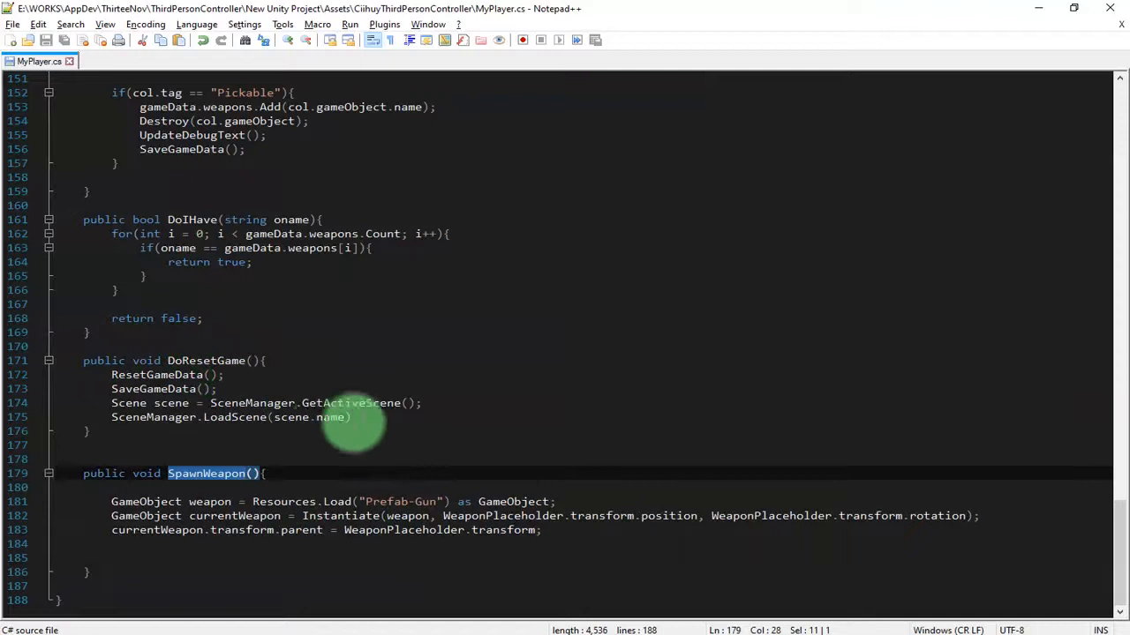
scroll(499, 403, up, 2)
scroll(518, 409, up, 6)
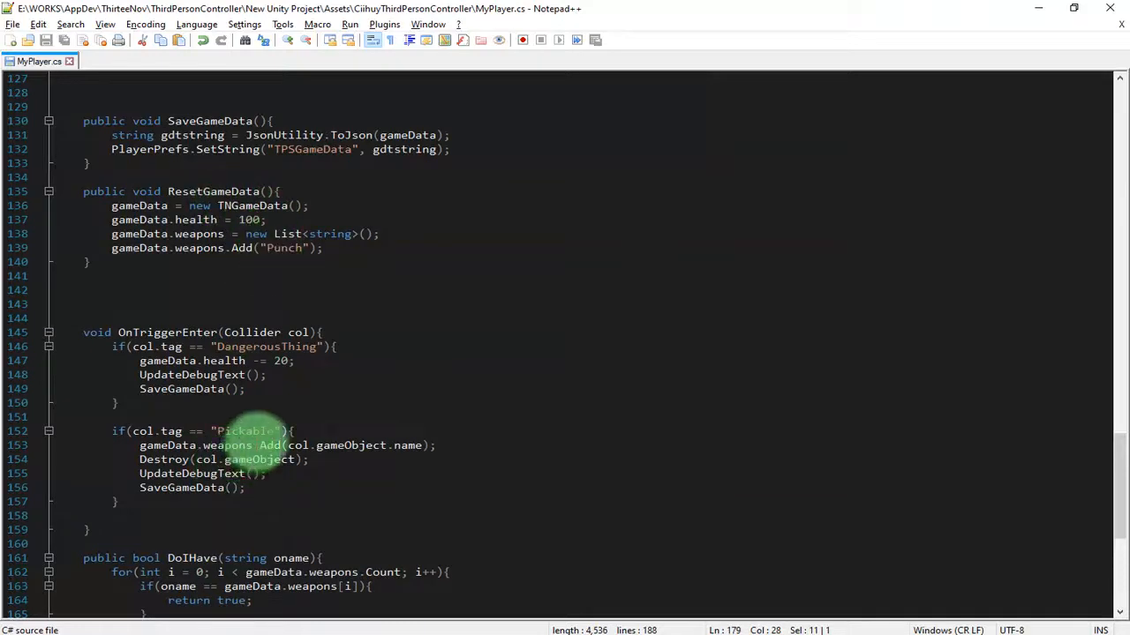
scroll(256, 434, up, 8)
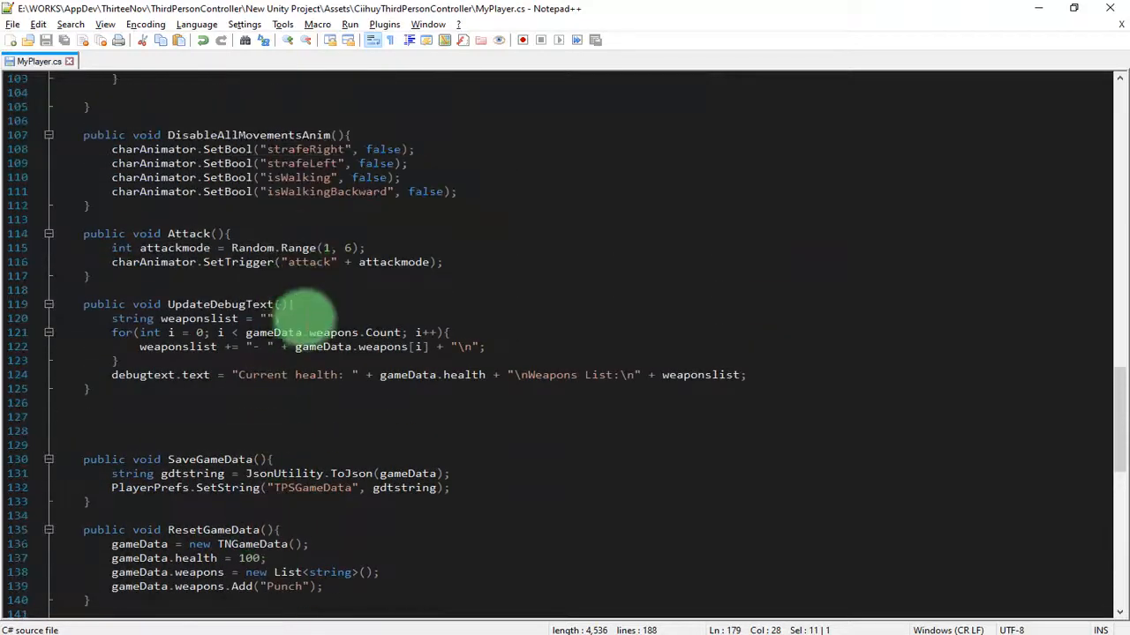
scroll(391, 398, down, 8)
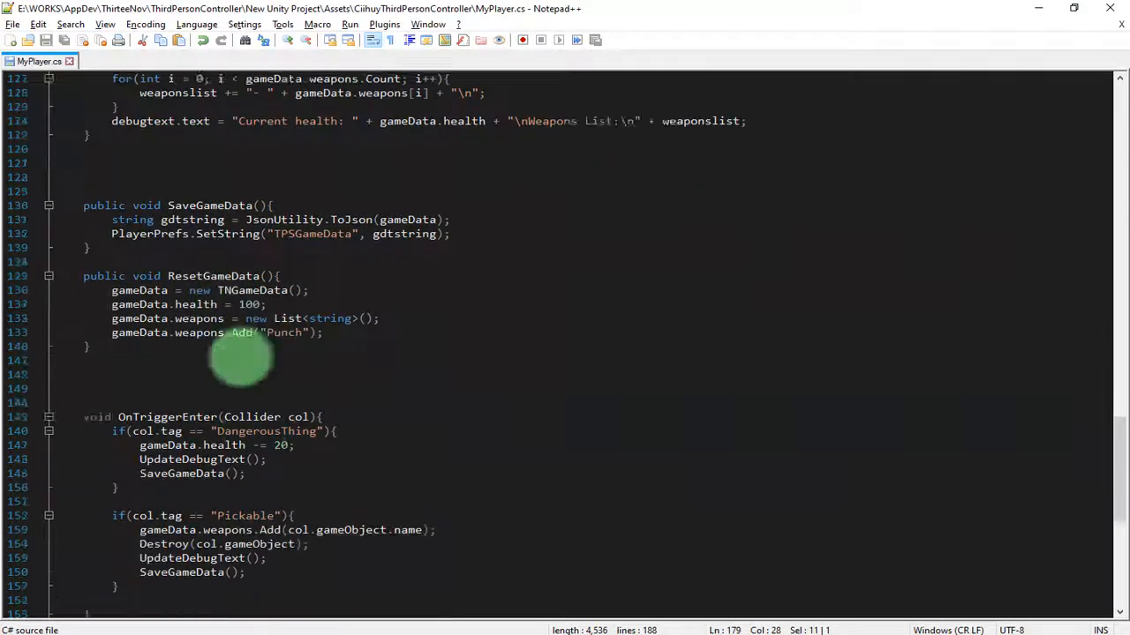
scroll(272, 462, down, 8)
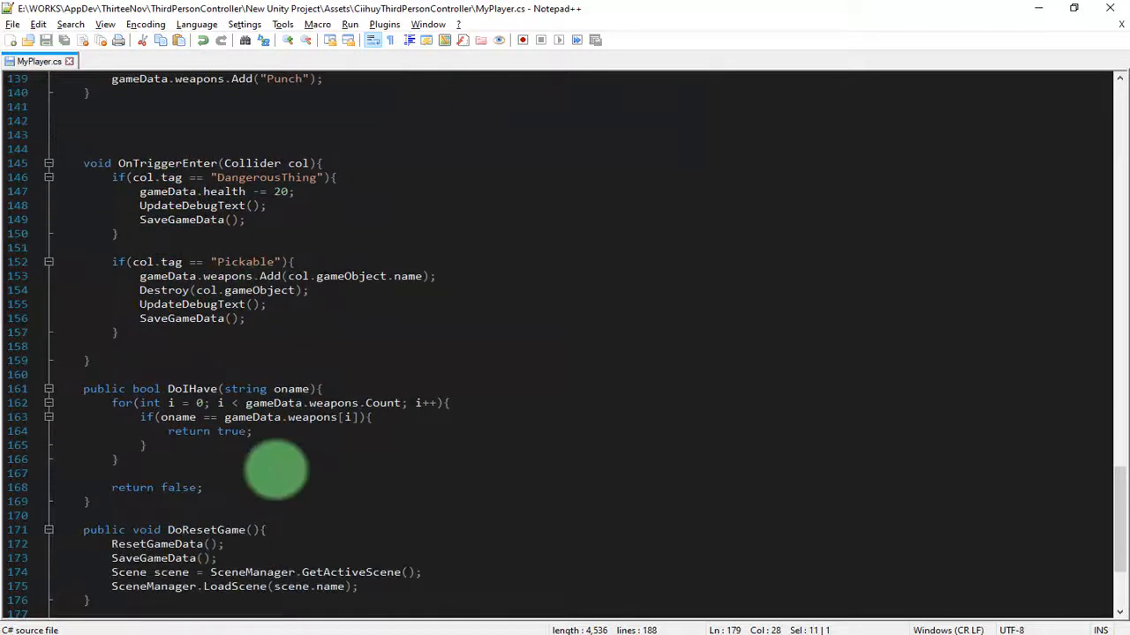
scroll(217, 513, up, 12)
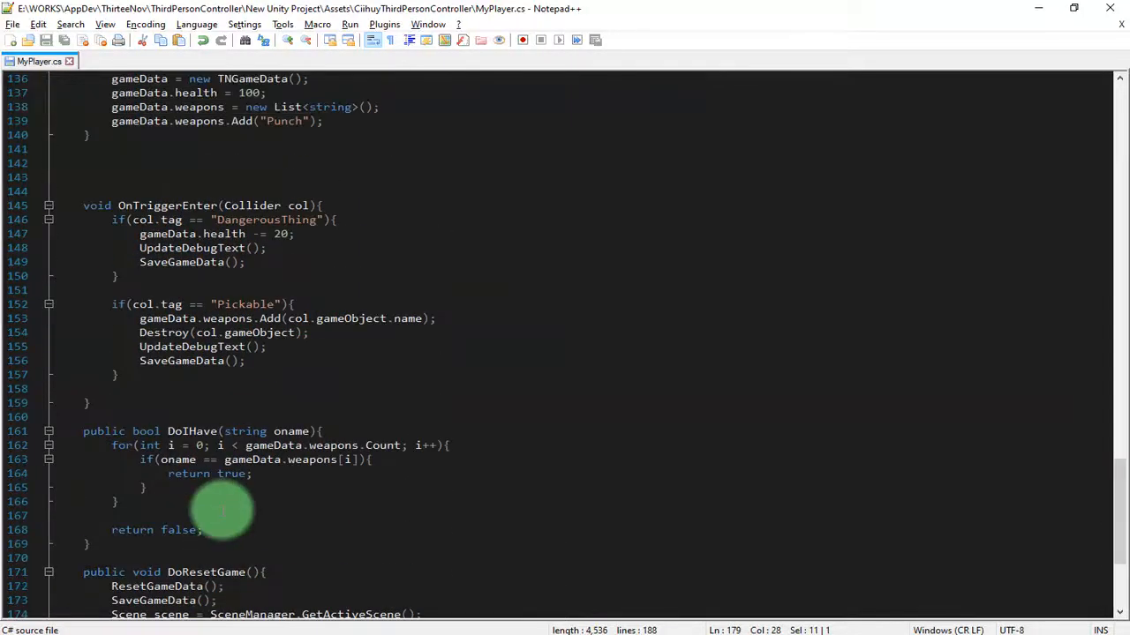
scroll(227, 412, up, 4)
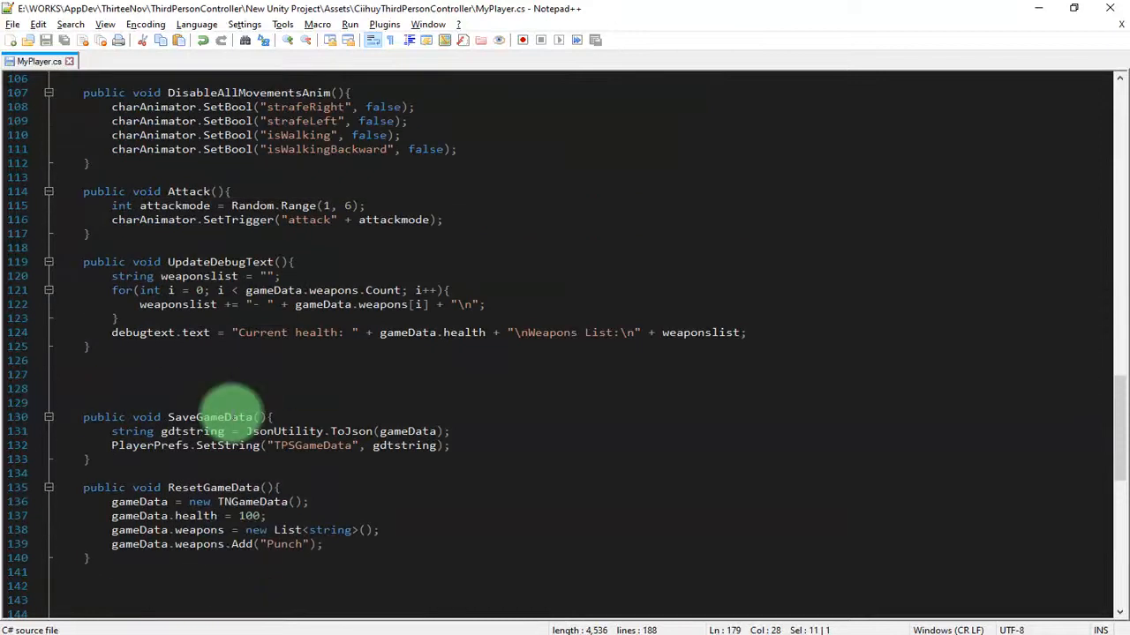
scroll(237, 426, down, 4)
scroll(176, 432, down, 12)
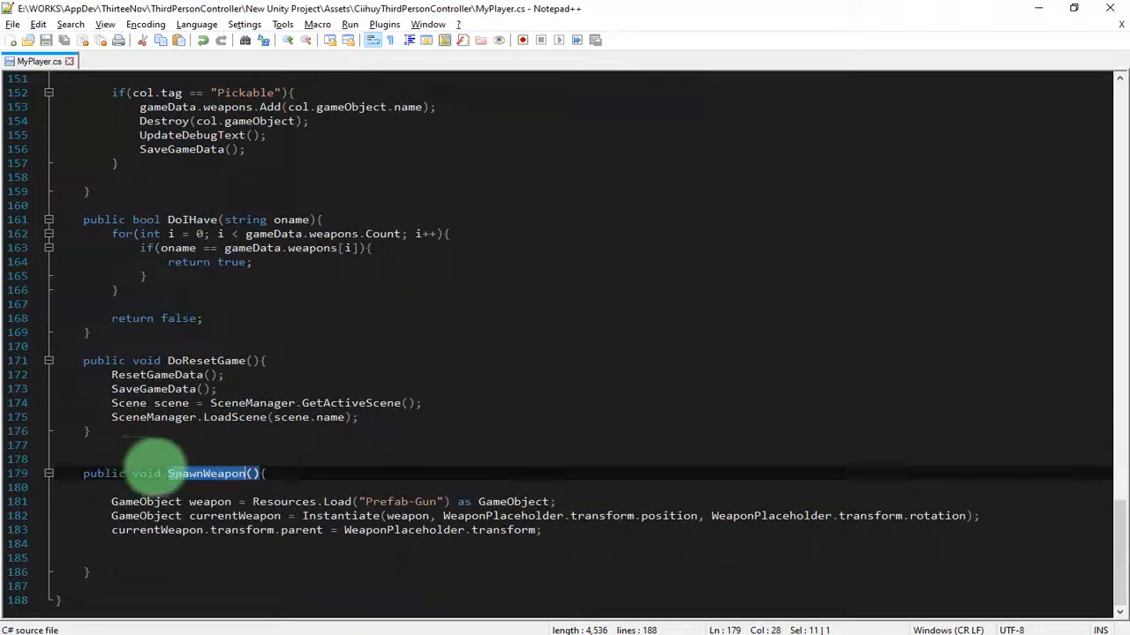
scroll(221, 379, up, 1)
scroll(214, 471, down, 1)
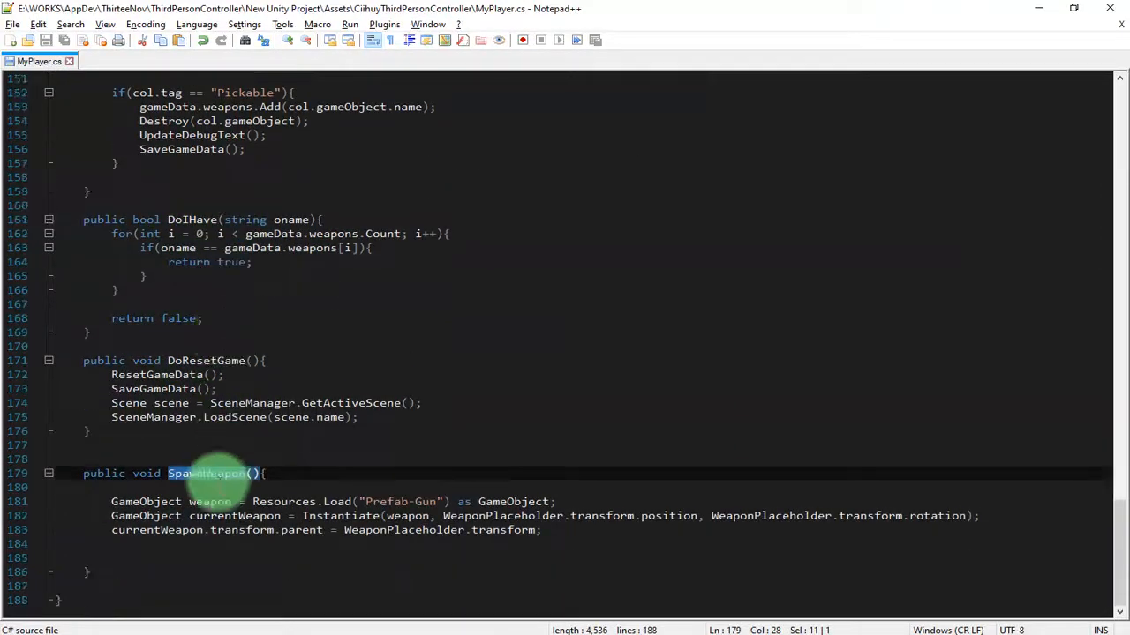
scroll(216, 316, up, 4)
scroll(217, 316, up, 3)
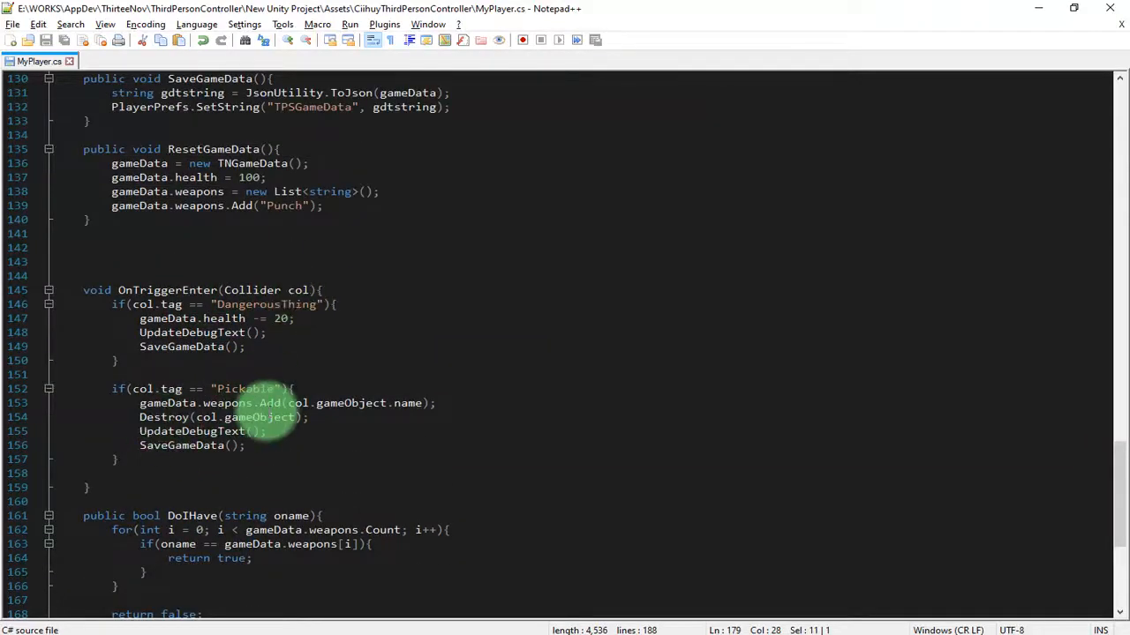
Add a SpawnWeapon(); call after SaveGameData(); in the "Pickable" block of OnTriggerEnter and save the script.
double_click(208, 432)
click(295, 447)
scroll(291, 494, down, 7)
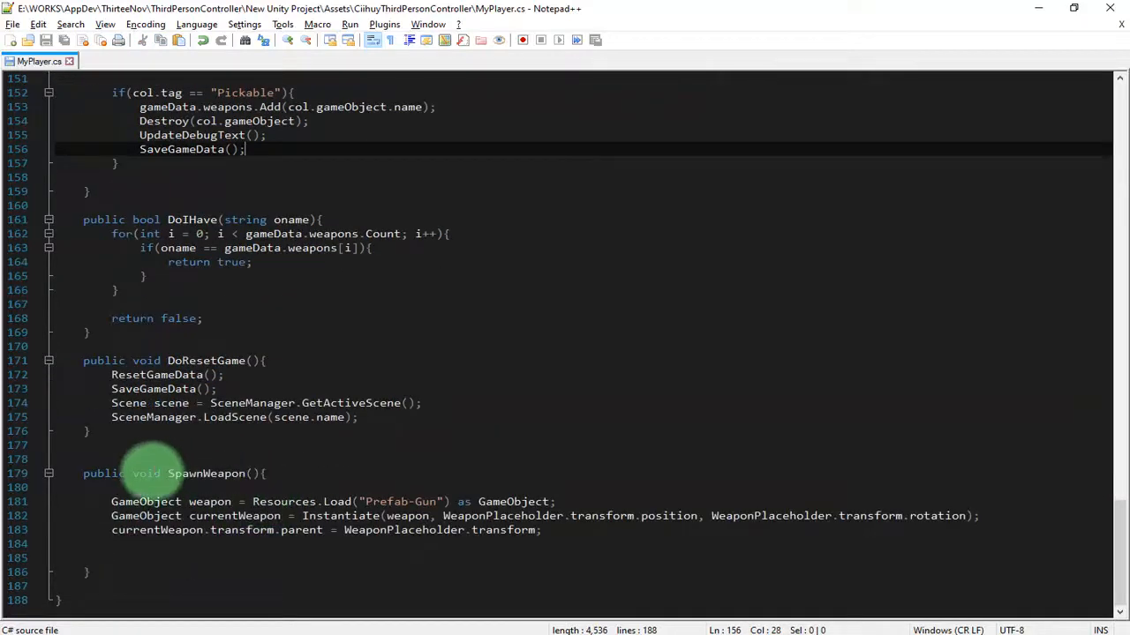
drag(168, 474, 261, 474)
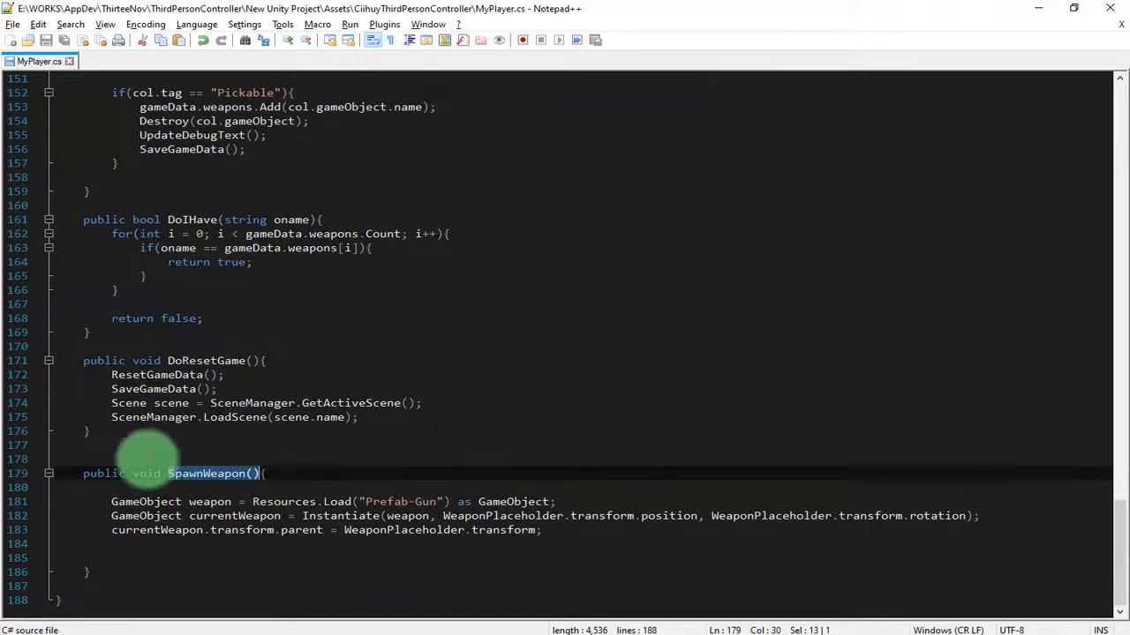
scroll(192, 459, up, 4)
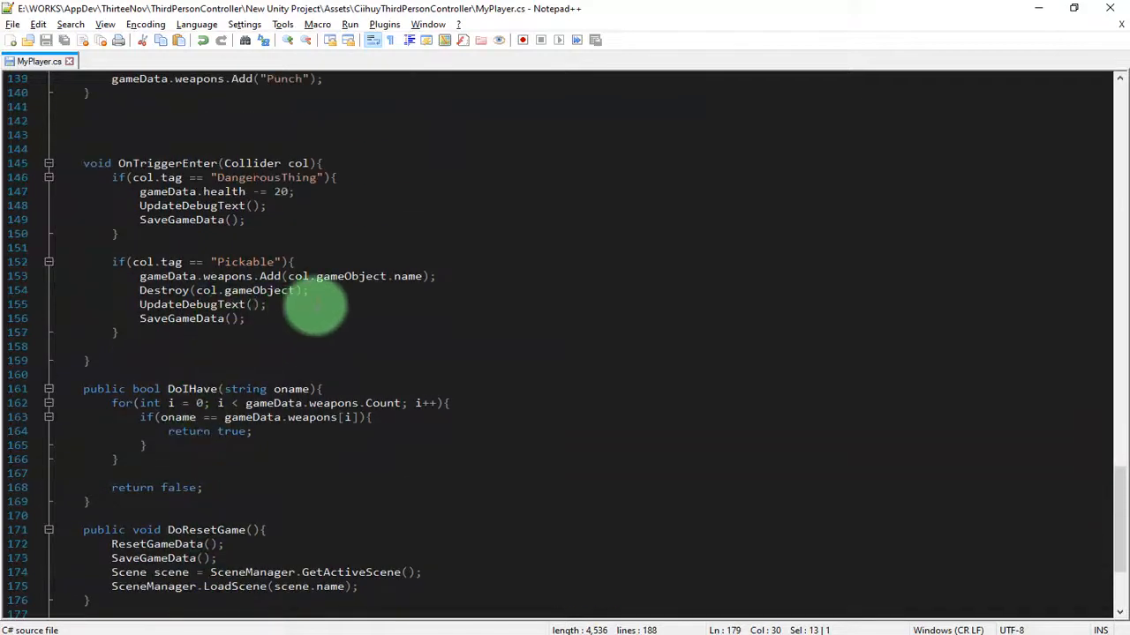
click(154, 263)
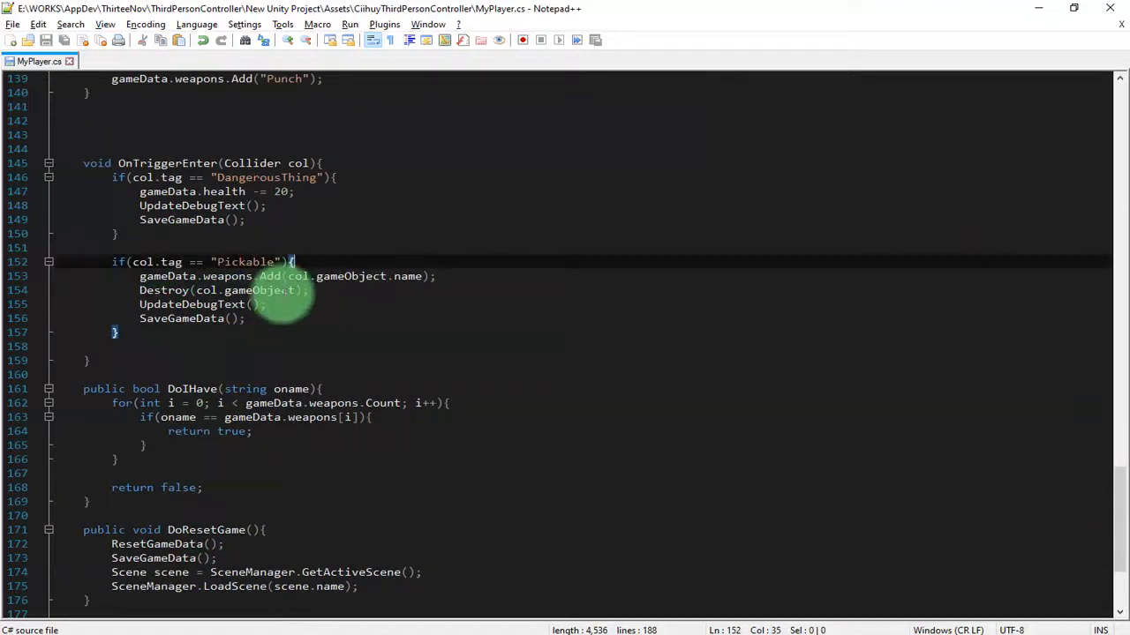
click(281, 318)
key(Return)
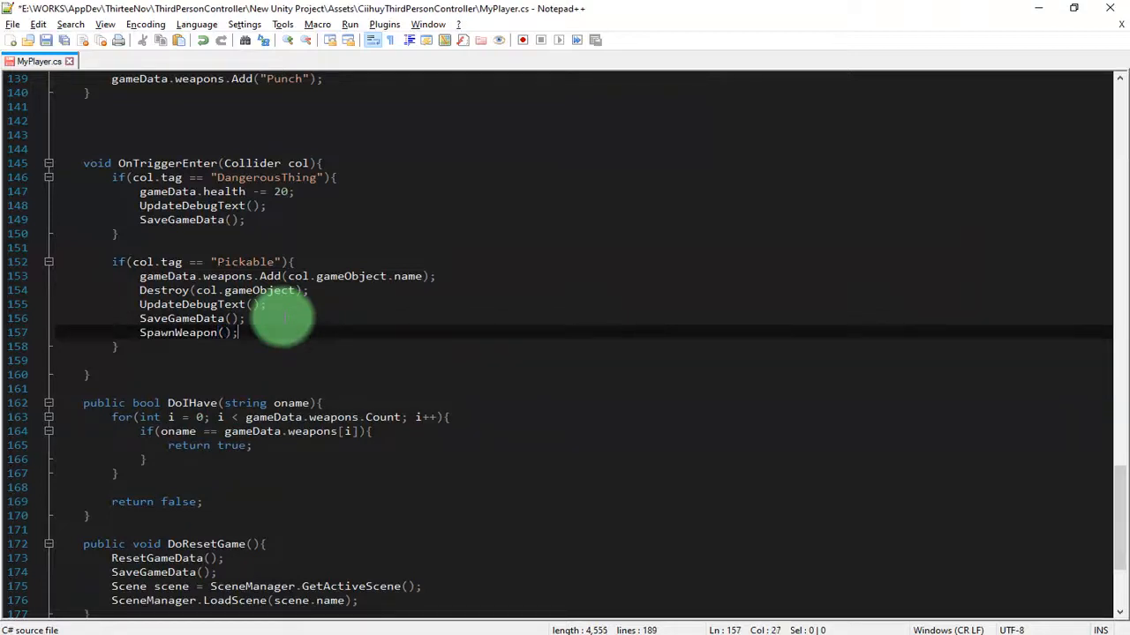
scroll(353, 385, down, 1)
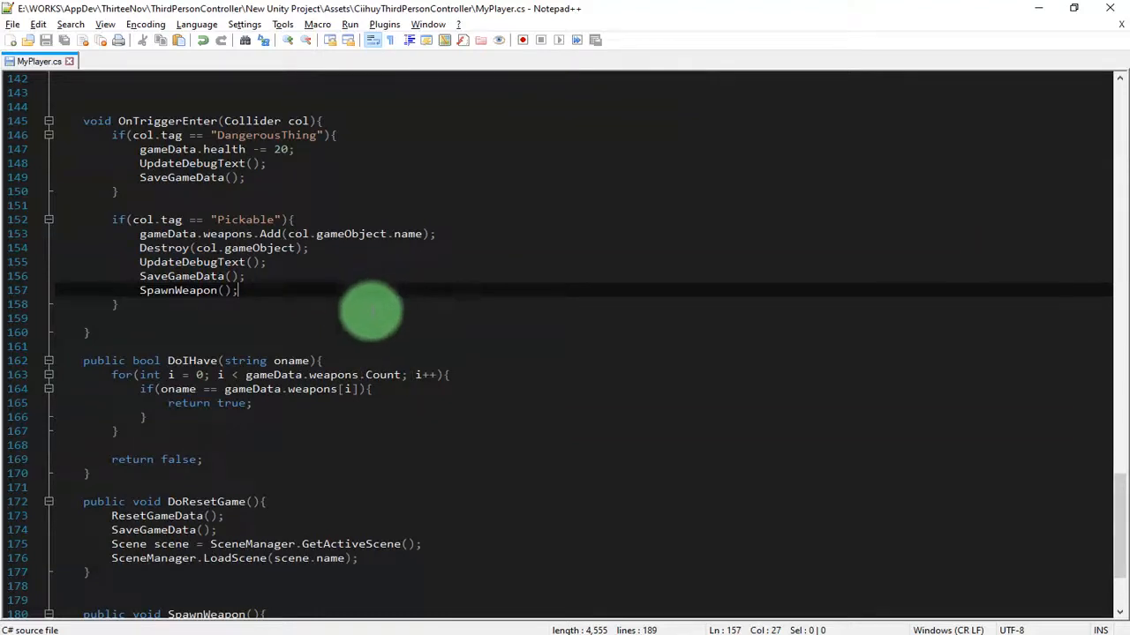
scroll(372, 309, up, 2)
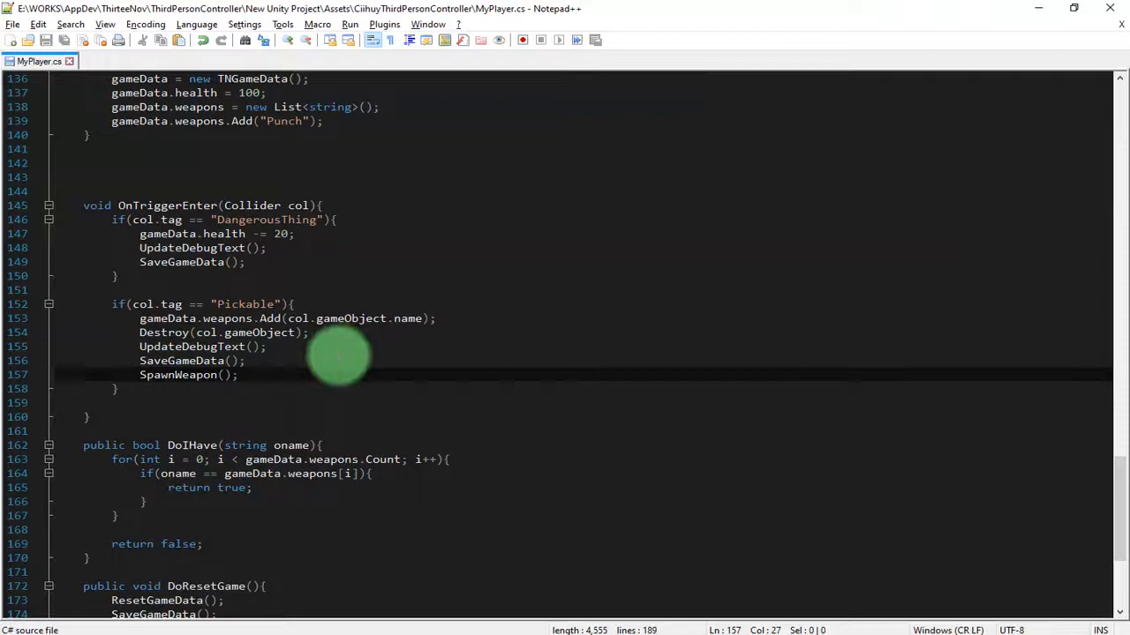
Switch to Unity and rename the pickable Gun parent object as Prefab-Gun, matching its child prefab.
click(95, 634)
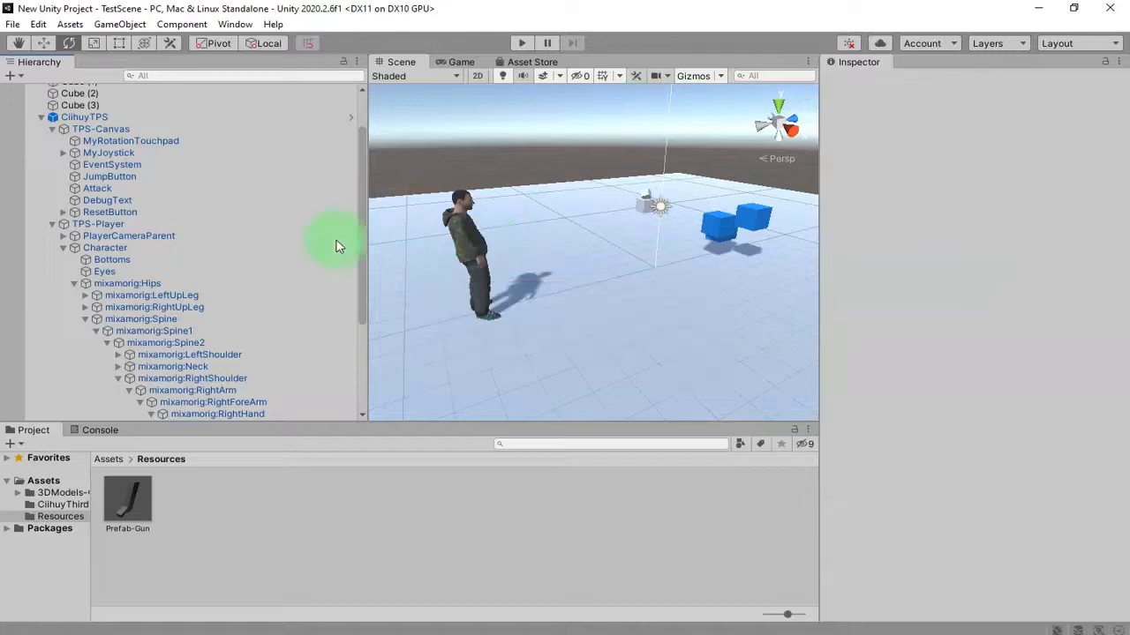
drag(112, 244, 124, 266)
scroll(120, 256, down, 4)
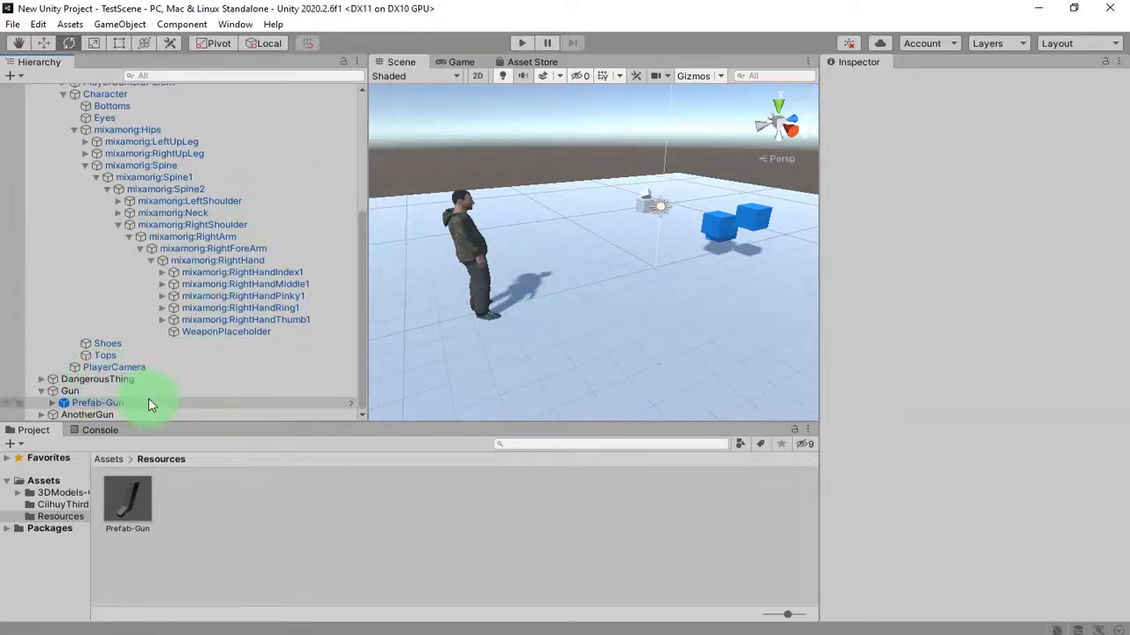
click(107, 403)
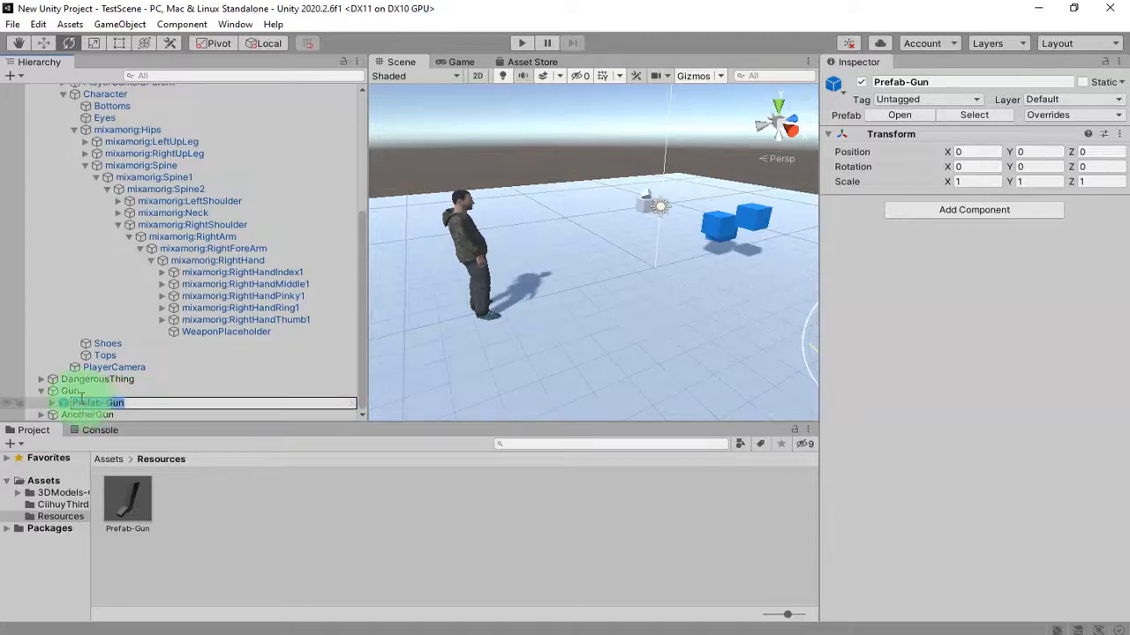
click(80, 391)
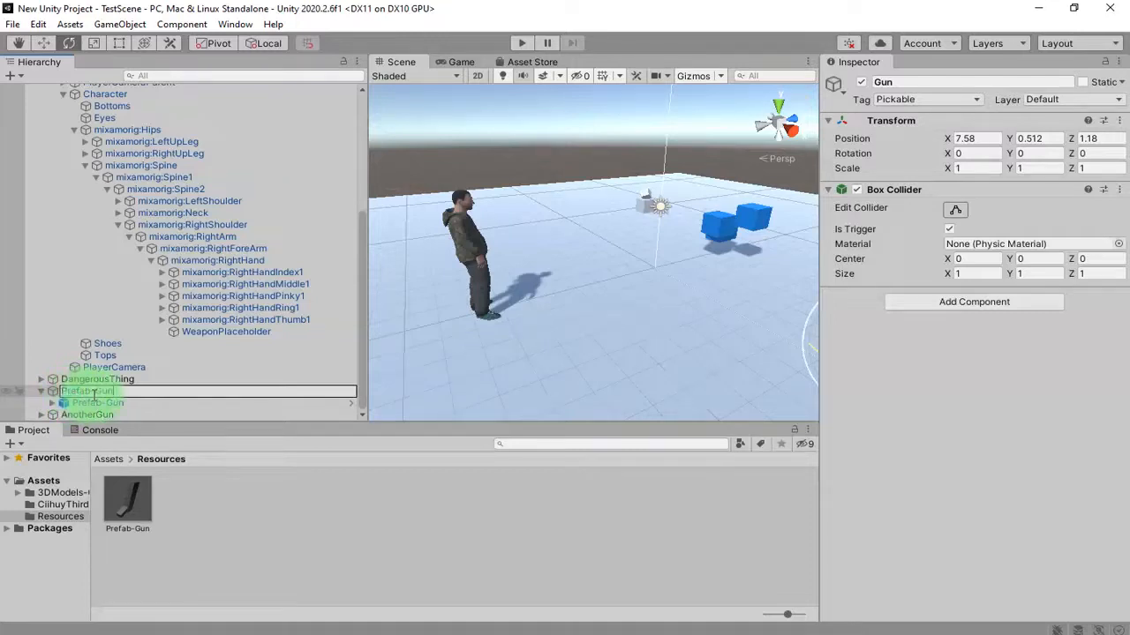
key(Return)
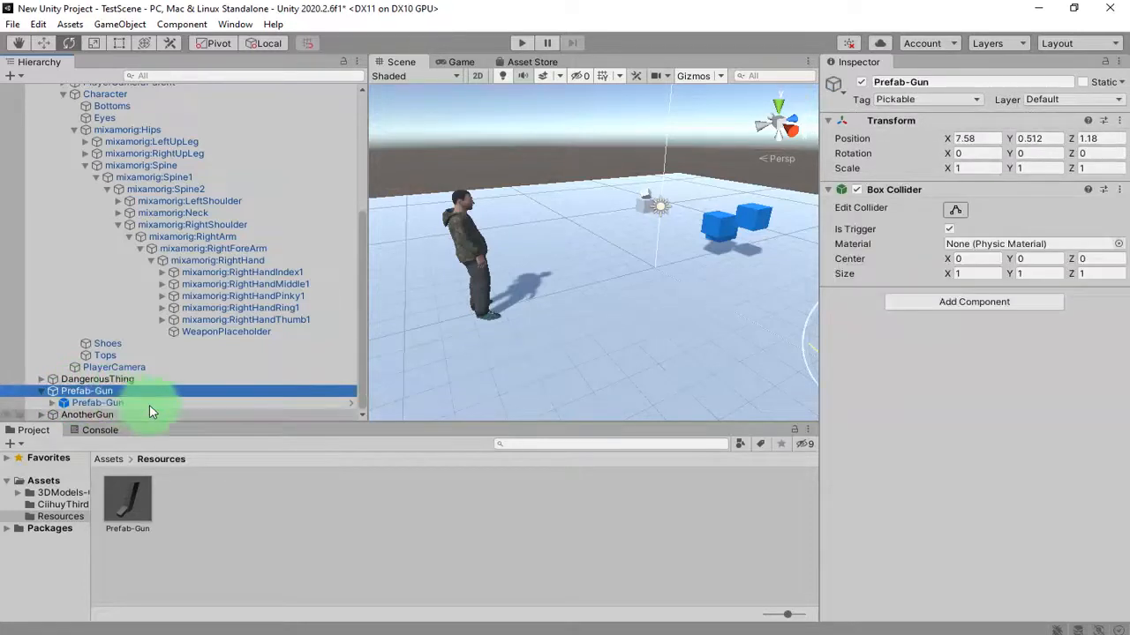
click(143, 403)
click(137, 394)
click(145, 412)
click(143, 394)
click(141, 401)
click(141, 392)
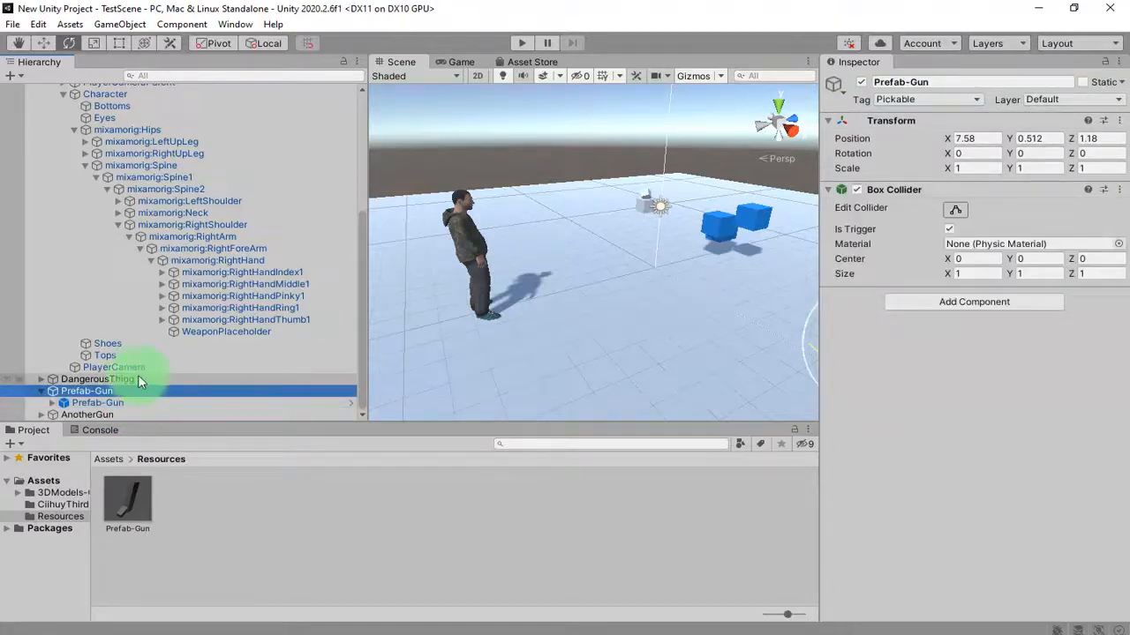
Delete the AnotherGun object from the scene.
click(121, 380)
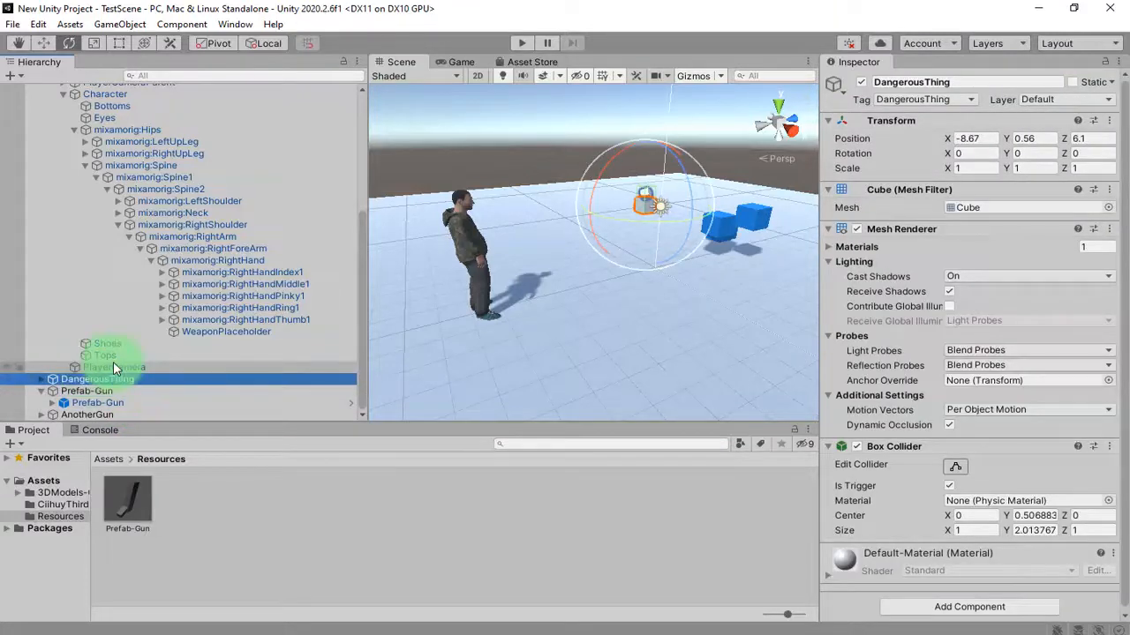
click(132, 413)
key(Delete)
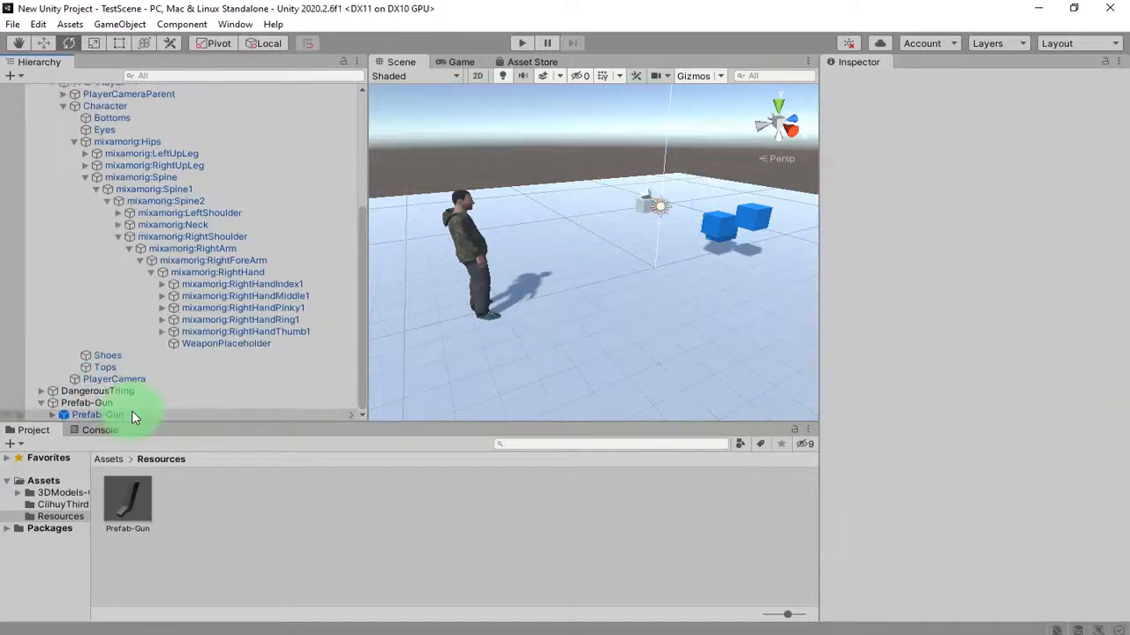
Switch to Notepad++, give the SpawnWeapon method a string wname parameter, replace "Prefab-Gun" in Resources.Load with wname, and save the script.
click(899, 634)
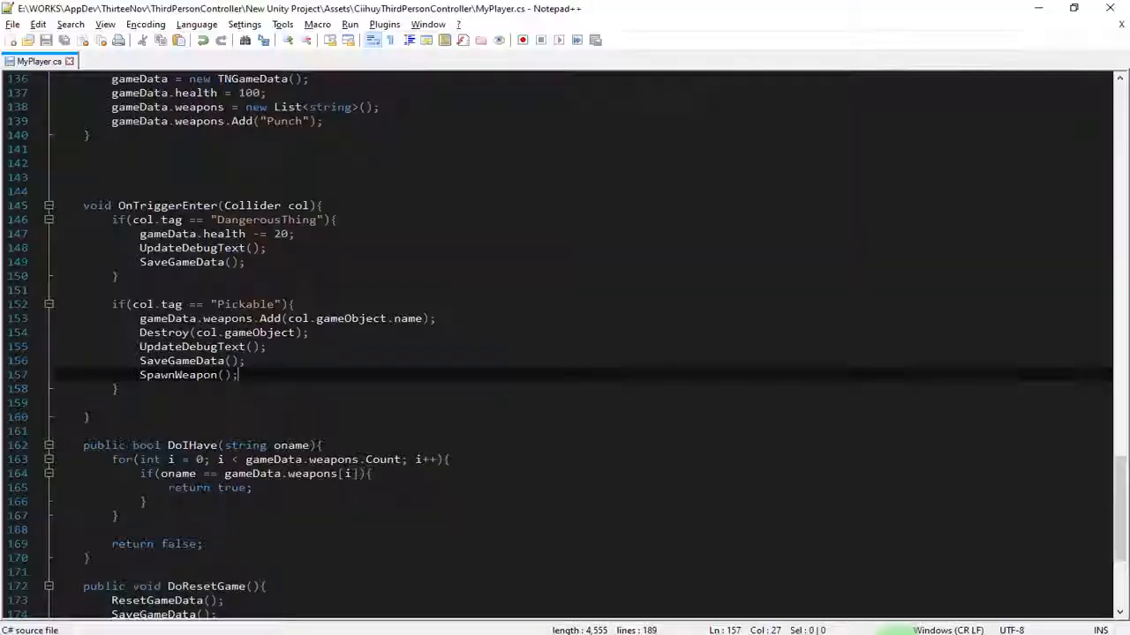
click(257, 360)
click(170, 375)
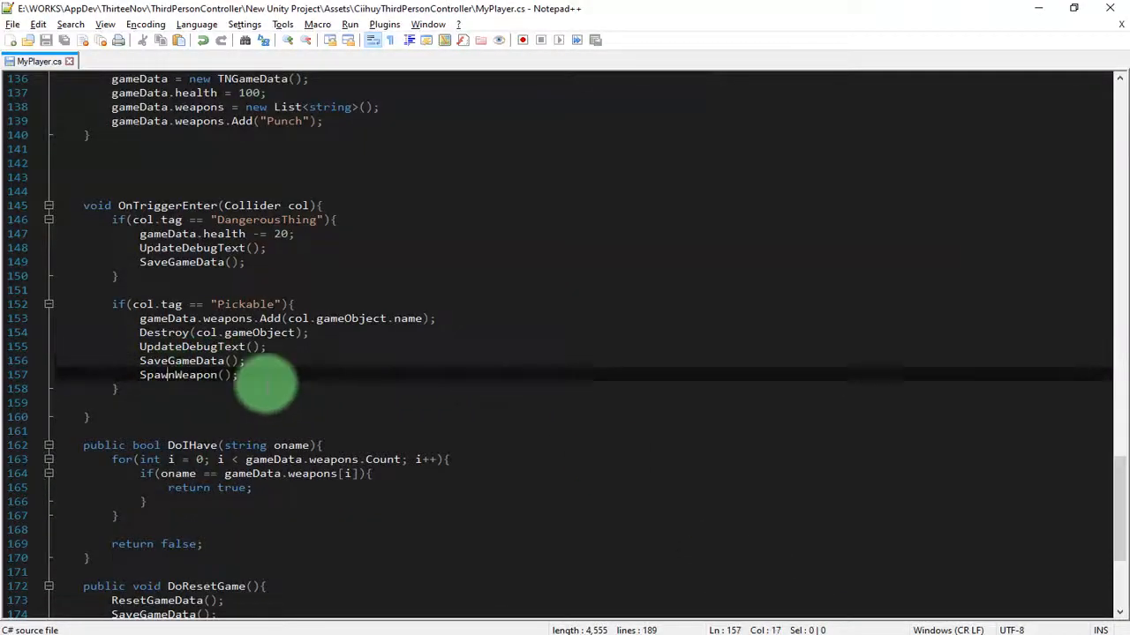
scroll(411, 393, down, 5)
click(252, 474)
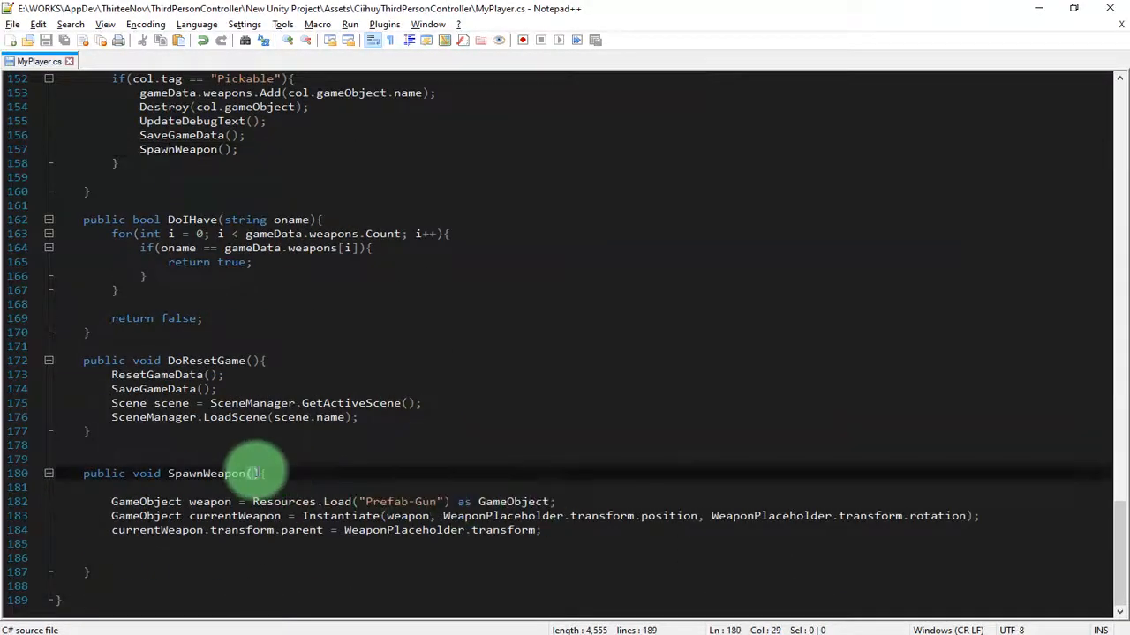
scroll(291, 395, up, 5)
scroll(264, 442, down, 5)
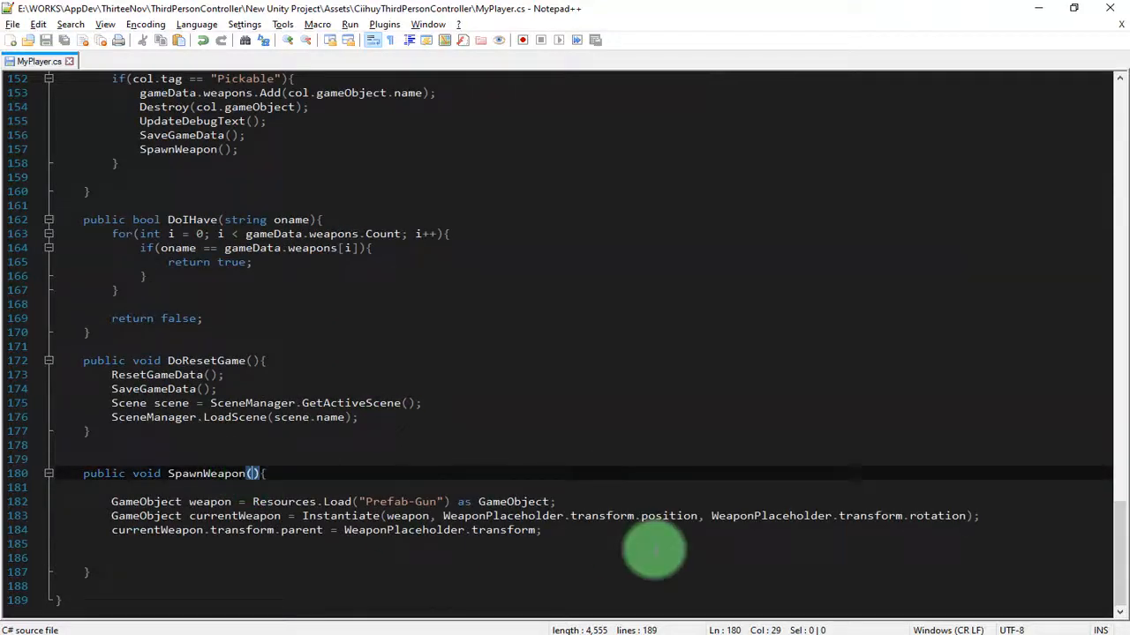
text(string wname)
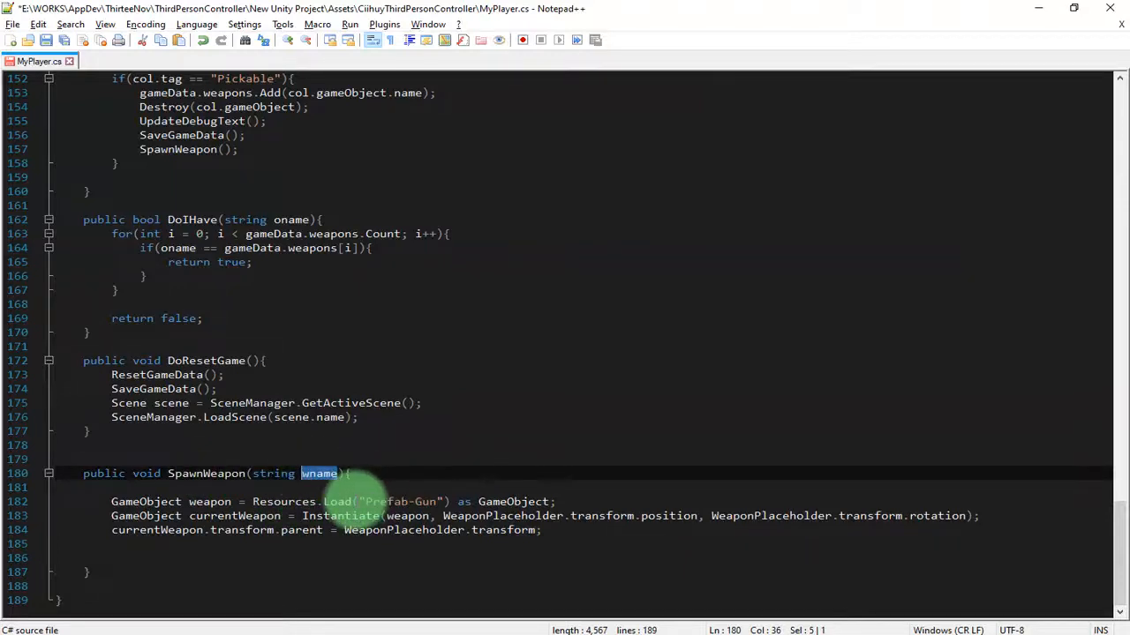
drag(359, 501, 395, 501)
key(ctrl+s)
Pass col.gameObject.name as the argument of the SpawnWeapon call in the "Pickable" block of OnTriggerEnter and save the script.
double_click(198, 474)
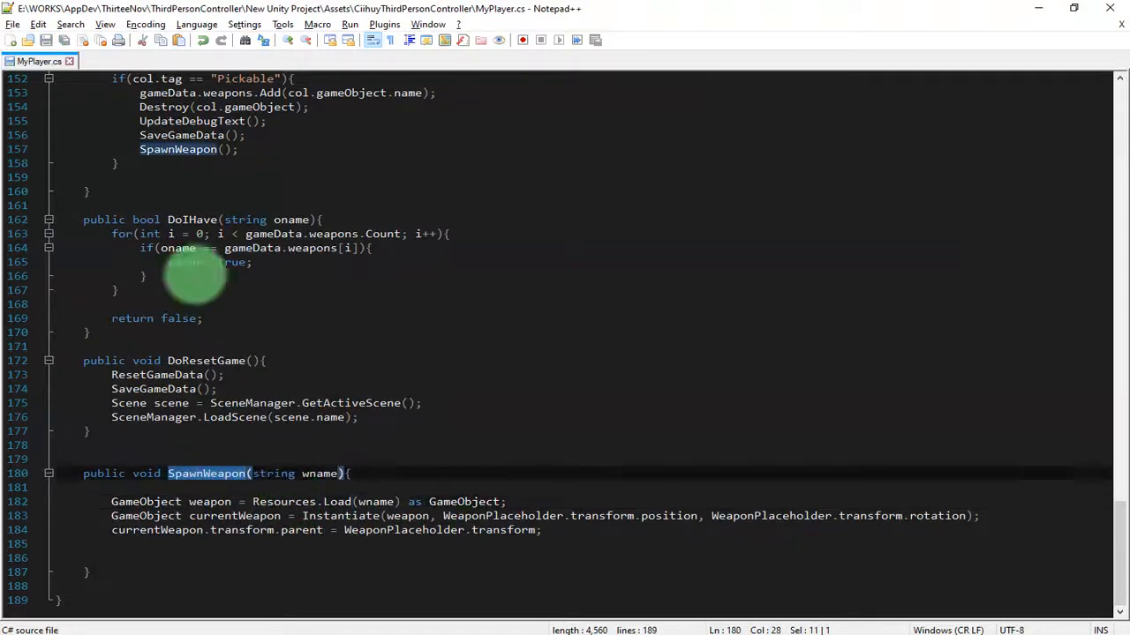
scroll(253, 347, up, 3)
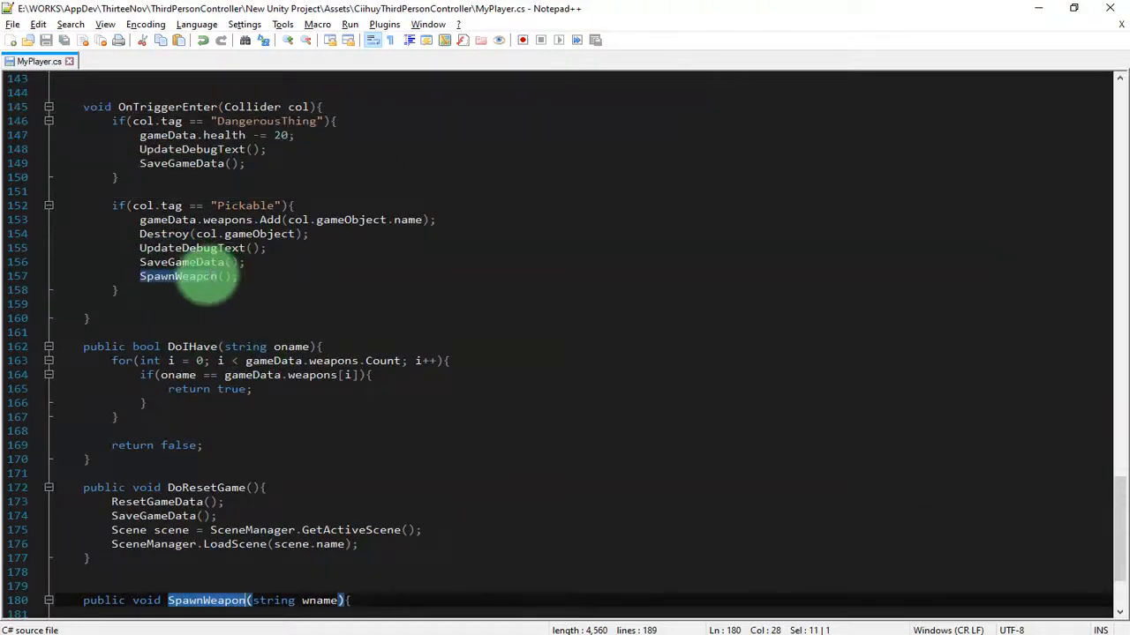
click(223, 278)
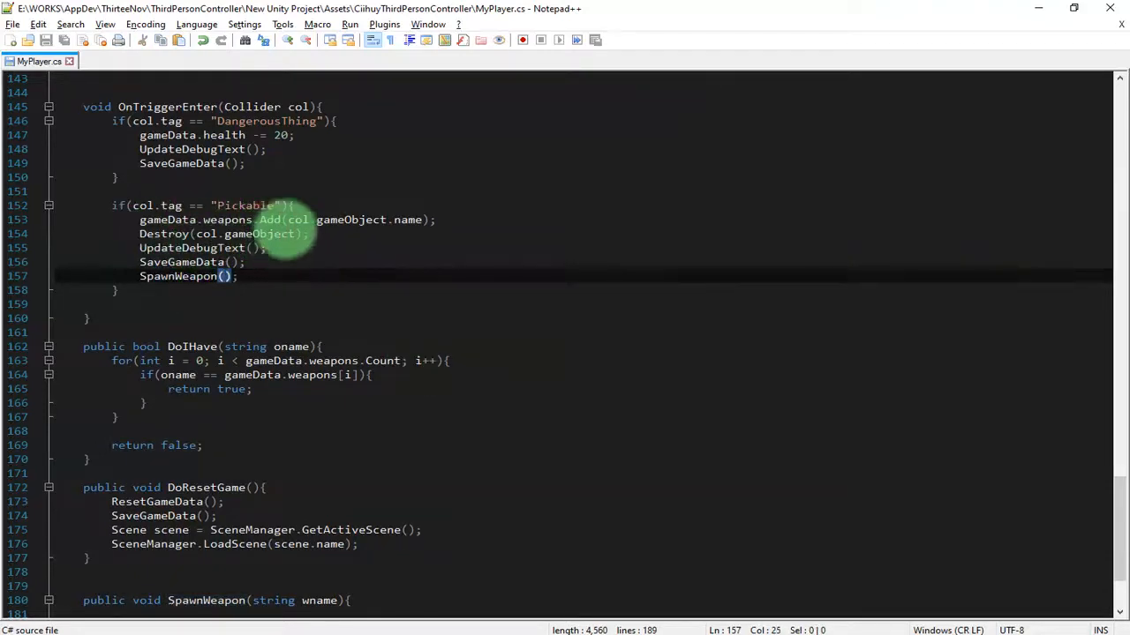
click(284, 220)
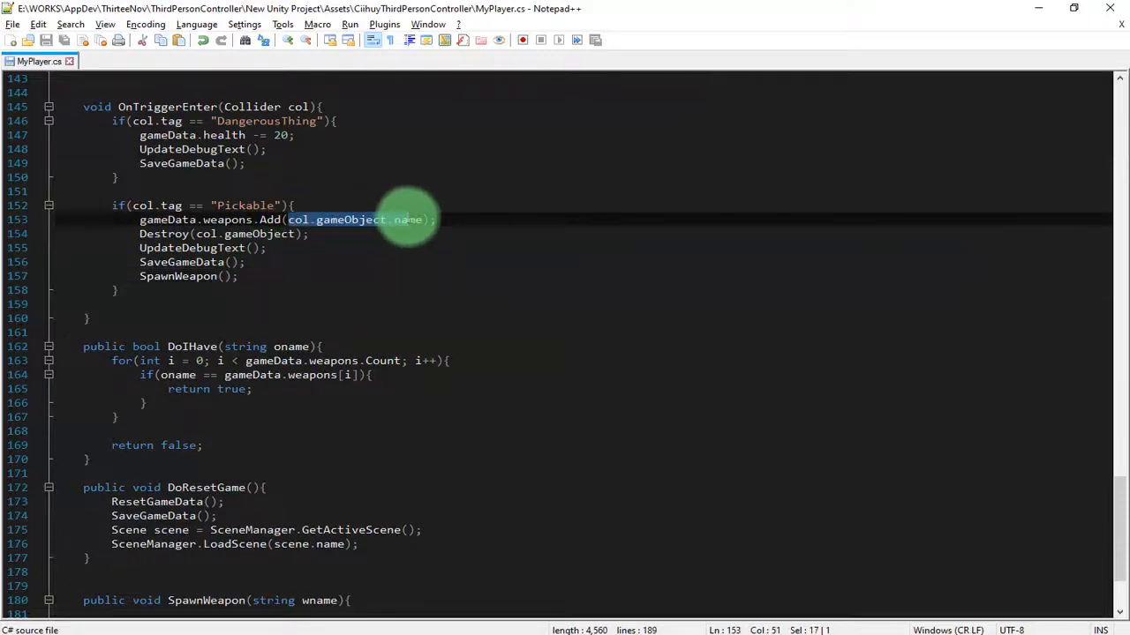
click(225, 276)
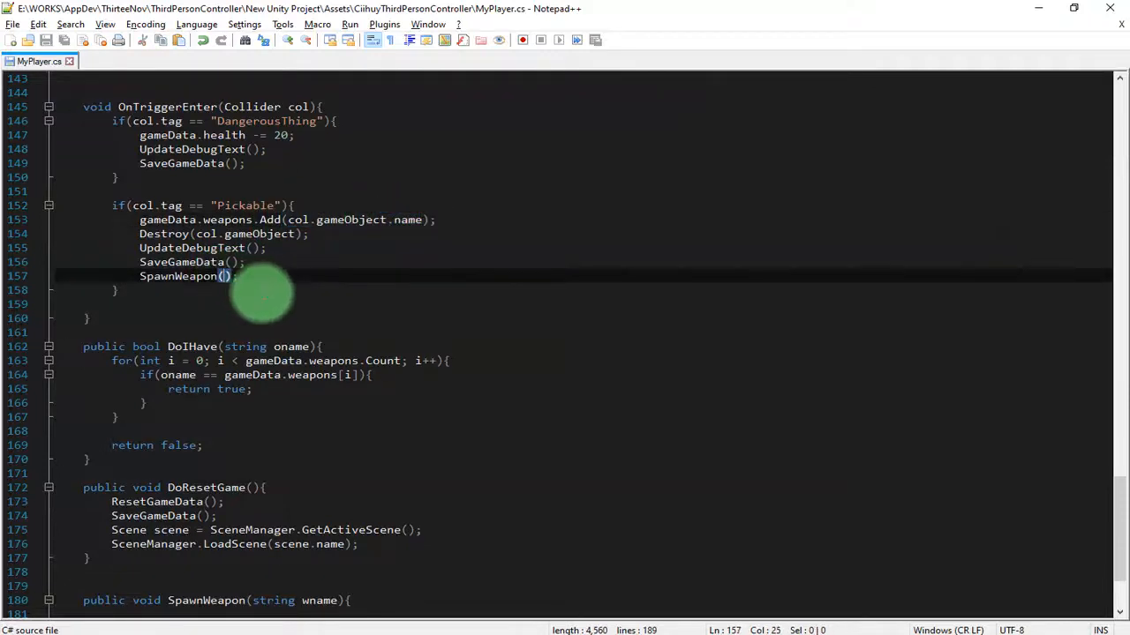
click(421, 304)
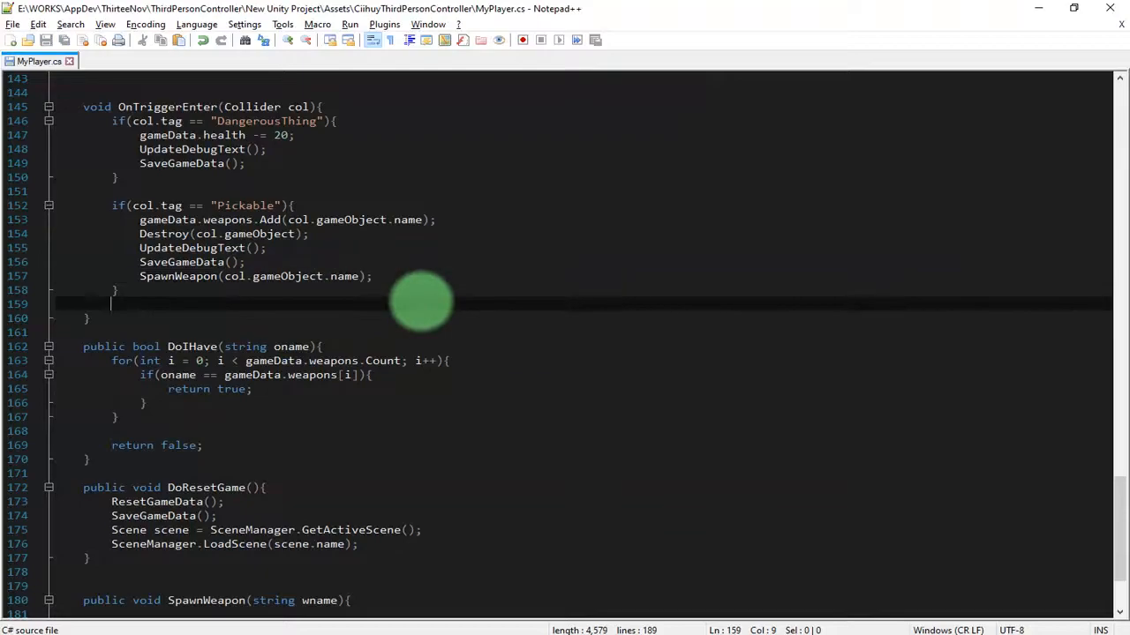
Switch to Unity, run the game, pick up the Prefab-Gun object and walk the character around to check the gun in its hand.
key(alt+Tab)
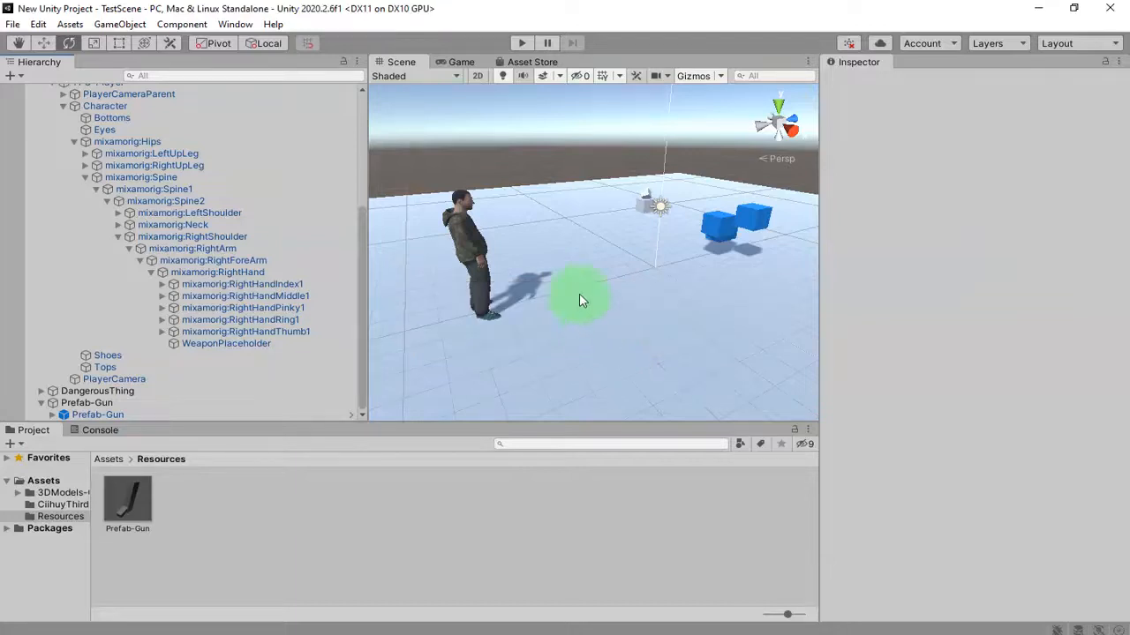
alt+drag(532, 297, 720, 229)
alt+drag(544, 282, 525, 273)
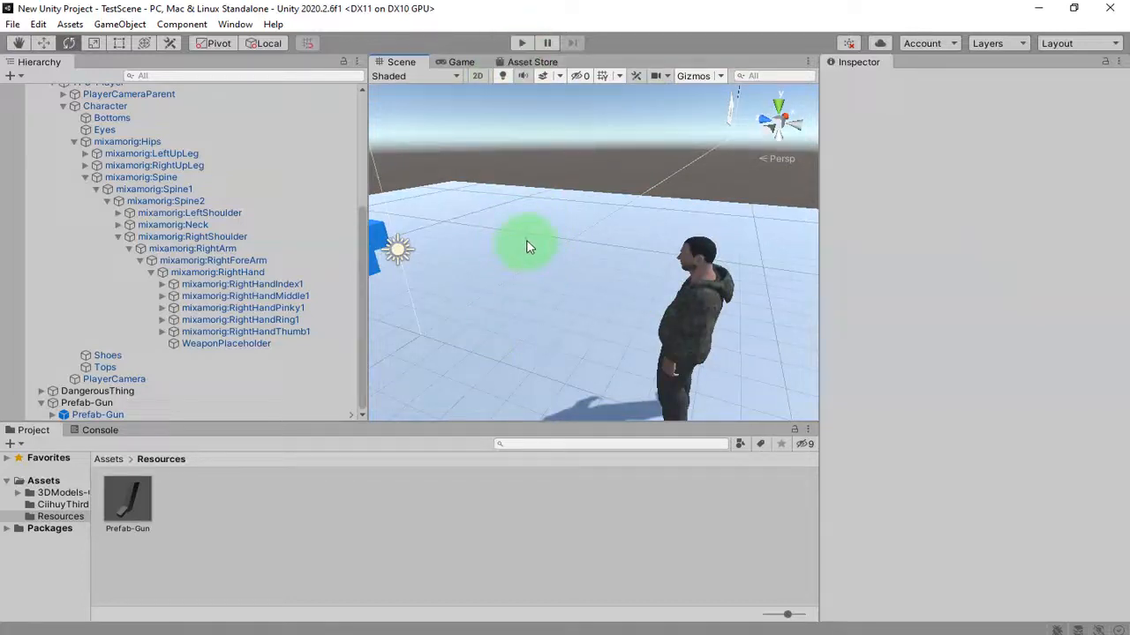
click(521, 43)
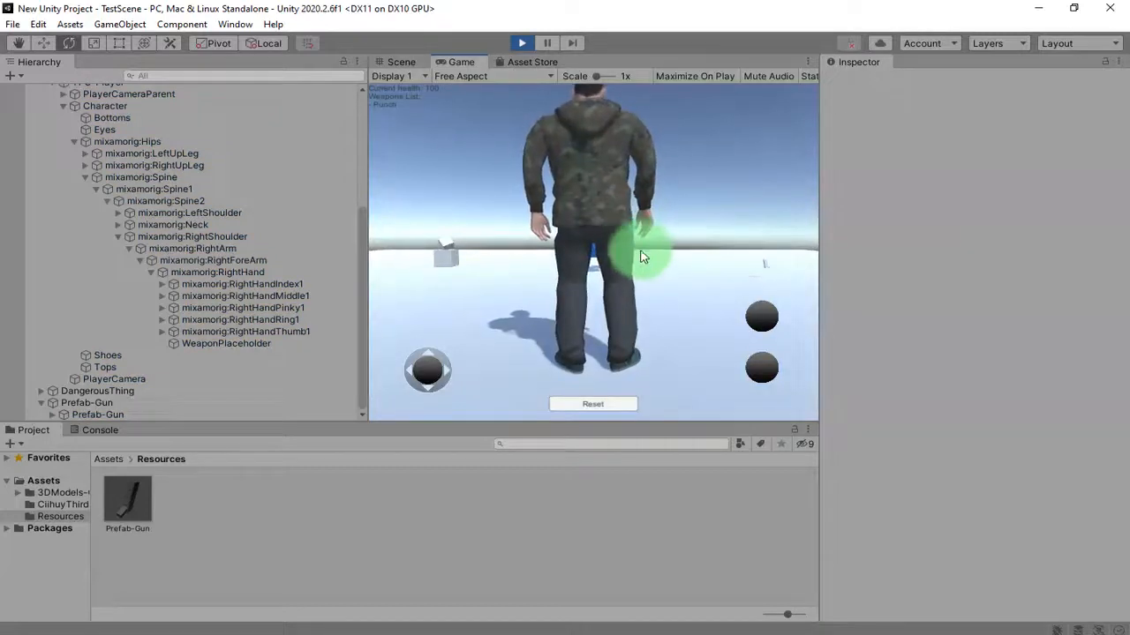
mouse_move(680, 265)
mouse_down()
mouse_move(733, 306)
mouse_move(653, 263)
mouse_move(709, 292)
mouse_move(677, 261)
mouse_move(694, 325)
mouse_move(675, 276)
mouse_move(668, 308)
mouse_move(676, 277)
mouse_move(643, 247)
mouse_move(453, 272)
mouse_move(598, 227)
mouse_move(716, 232)
mouse_move(587, 240)
mouse_move(693, 217)
mouse_move(737, 223)
mouse_move(565, 265)
mouse_move(611, 274)
mouse_move(697, 197)
mouse_move(605, 221)
mouse_move(615, 265)
mouse_move(494, 252)
mouse_move(434, 290)
mouse_move(469, 239)
mouse_move(584, 221)
mouse_move(618, 242)
mouse_move(647, 304)
mouse_move(538, 259)
mouse_move(658, 277)
mouse_move(661, 333)
mouse_move(475, 273)
mouse_move(540, 208)
mouse_move(482, 217)
mouse_move(631, 297)
mouse_move(527, 265)
mouse_move(661, 240)
mouse_move(448, 285)
mouse_move(474, 257)
mouse_move(690, 230)
mouse_move(647, 235)
mouse_move(373, 386)
mouse_move(76, 482)
mouse_move(631, 253)
mouse_move(502, 294)
mouse_move(676, 285)
mouse_move(580, 209)
mouse_move(712, 206)
mouse_move(672, 167)
mouse_move(676, 176)
mouse_move(446, 237)
mouse_move(516, 261)
mouse_move(592, 244)
mouse_move(534, 273)
mouse_move(530, 239)
mouse_move(402, 284)
mouse_move(533, 210)
mouse_move(602, 228)
mouse_move(510, 249)
mouse_move(668, 237)
mouse_move(679, 222)
mouse_move(425, 299)
mouse_move(583, 206)
mouse_move(677, 235)
mouse_move(554, 204)
mouse_move(619, 276)
mouse_move(662, 121)
mouse_move(613, 406)
mouse_move(629, 221)
mouse_move(663, 309)
mouse_move(764, 288)
mouse_move(729, 274)
mouse_move(458, 253)
mouse_move(651, 226)
mouse_move(565, 250)
mouse_move(580, 278)
mouse_move(556, 279)
mouse_move(567, 290)
mouse_move(605, 244)
mouse_move(729, 286)
mouse_move(613, 215)
mouse_move(572, 204)
mouse_move(628, 296)
mouse_move(600, 252)
mouse_move(636, 214)
mouse_move(508, 198)
mouse_move(607, 231)
mouse_move(500, 341)
mouse_move(694, 235)
mouse_move(680, 226)
mouse_move(694, 277)
mouse_move(770, 334)
mouse_up()
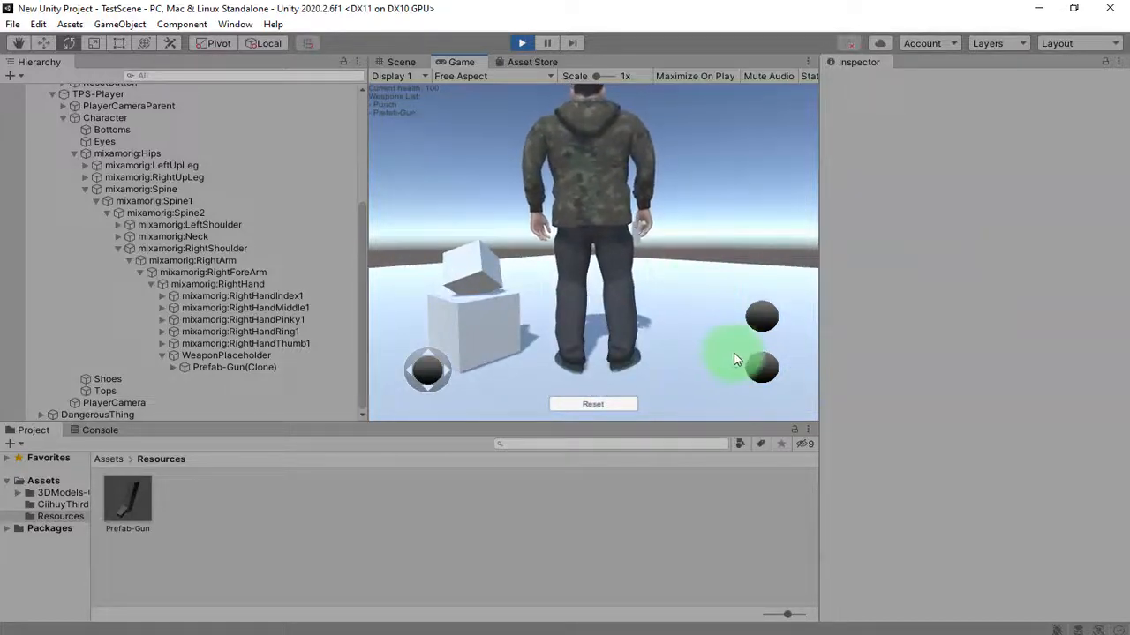
mouse_move(688, 364)
mouse_down()
mouse_move(708, 362)
mouse_move(706, 374)
mouse_move(706, 353)
mouse_move(716, 368)
mouse_move(678, 321)
mouse_move(638, 231)
mouse_move(444, 303)
mouse_move(596, 269)
mouse_move(558, 256)
mouse_move(587, 205)
mouse_move(562, 202)
mouse_move(702, 200)
mouse_move(668, 194)
mouse_move(641, 239)
mouse_move(500, 260)
mouse_move(530, 263)
mouse_move(702, 210)
mouse_up()
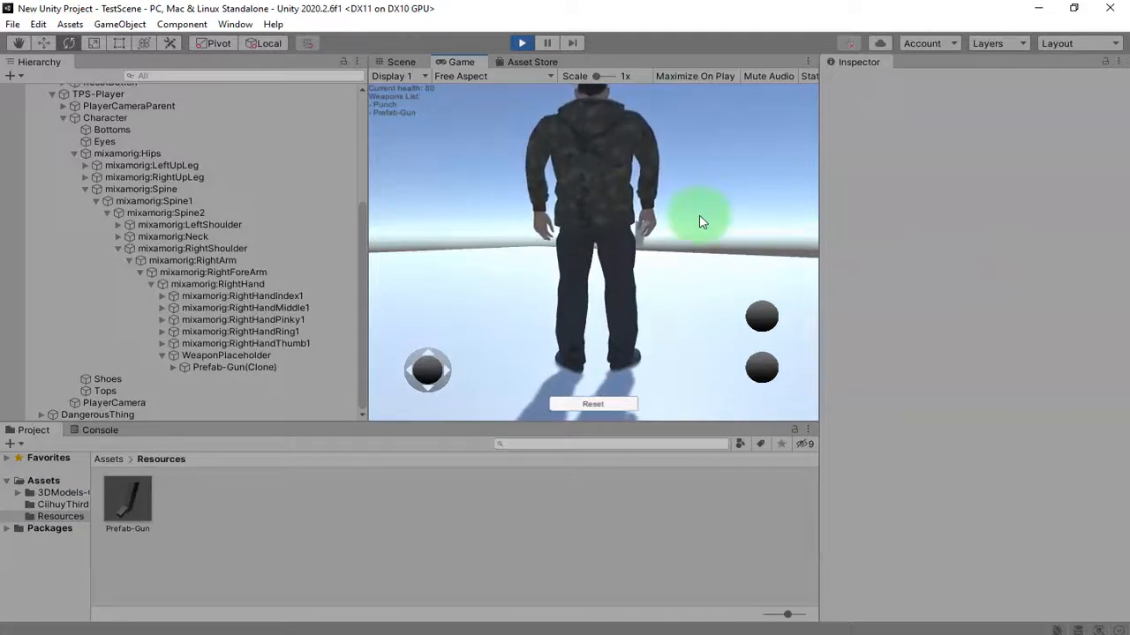
mouse_move(693, 231)
mouse_down()
mouse_move(669, 172)
mouse_move(668, 214)
mouse_move(570, 244)
mouse_move(732, 197)
mouse_move(631, 221)
mouse_move(651, 232)
mouse_move(542, 282)
mouse_move(661, 235)
mouse_move(520, 241)
mouse_move(567, 264)
mouse_move(569, 216)
mouse_move(532, 257)
mouse_move(651, 249)
mouse_move(621, 209)
mouse_move(631, 203)
mouse_up()
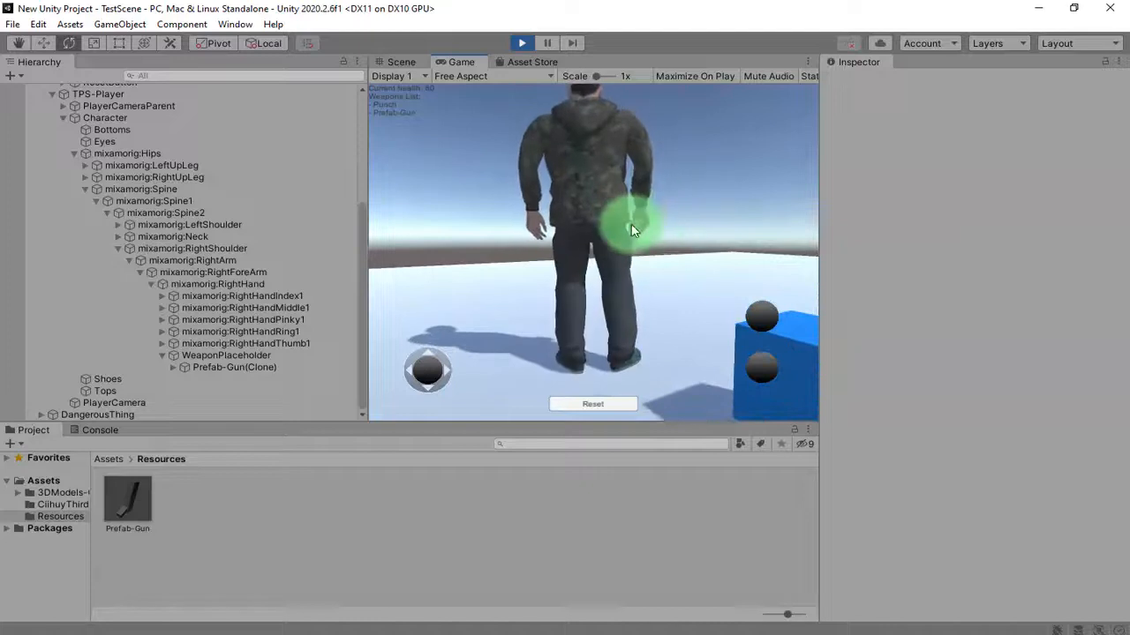
mouse_move(693, 253)
mouse_down()
mouse_move(684, 235)
mouse_move(625, 252)
mouse_move(737, 257)
mouse_move(678, 221)
mouse_move(572, 252)
mouse_move(542, 233)
mouse_move(789, 270)
mouse_move(733, 247)
mouse_move(606, 252)
mouse_move(697, 197)
mouse_move(534, 239)
mouse_move(655, 279)
mouse_move(714, 244)
mouse_move(651, 244)
mouse_move(785, 251)
mouse_up()
key(w)
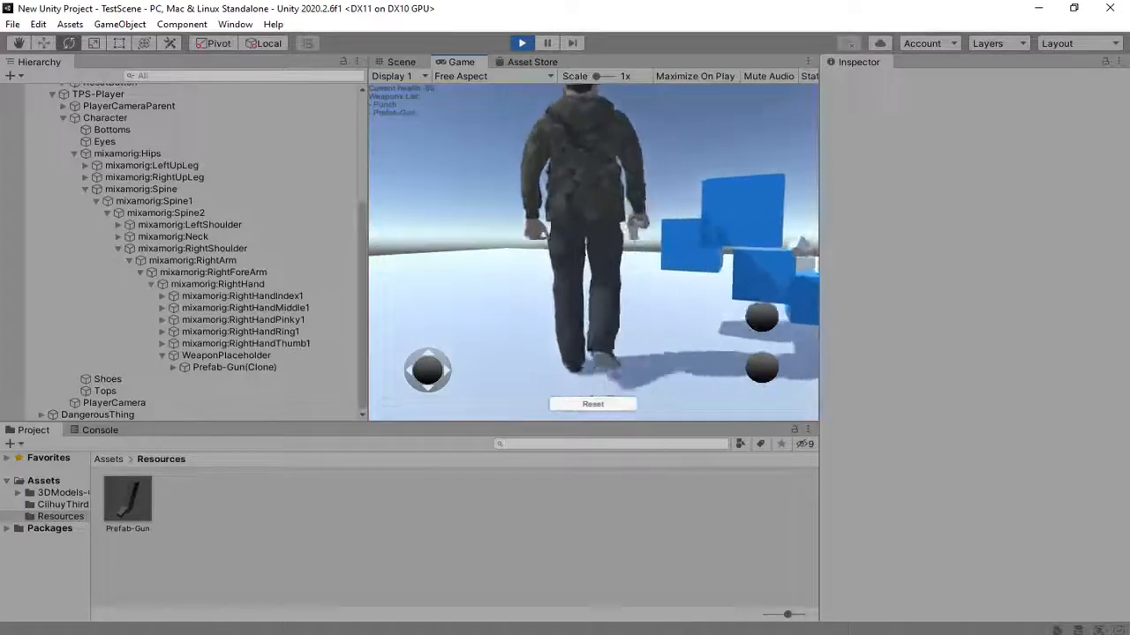
key(w)
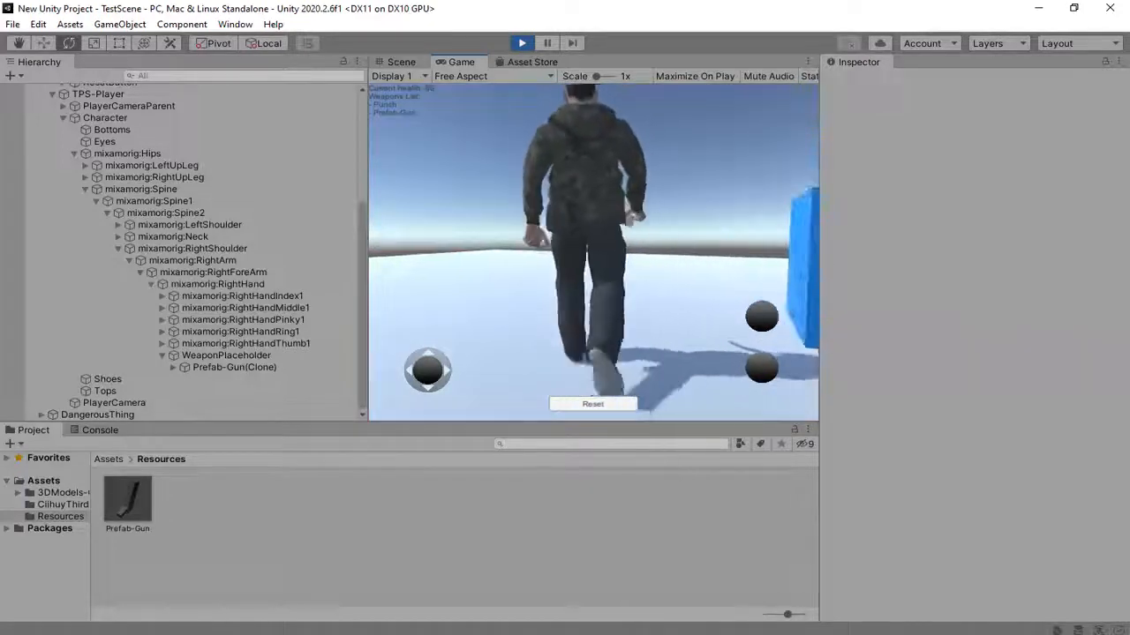
key(a)
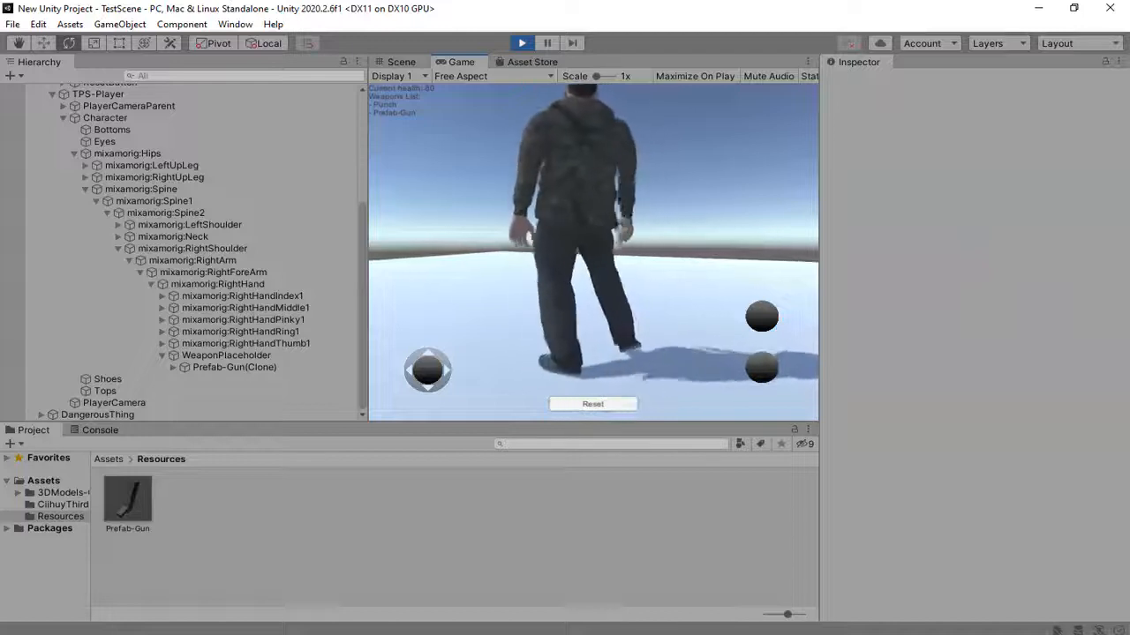